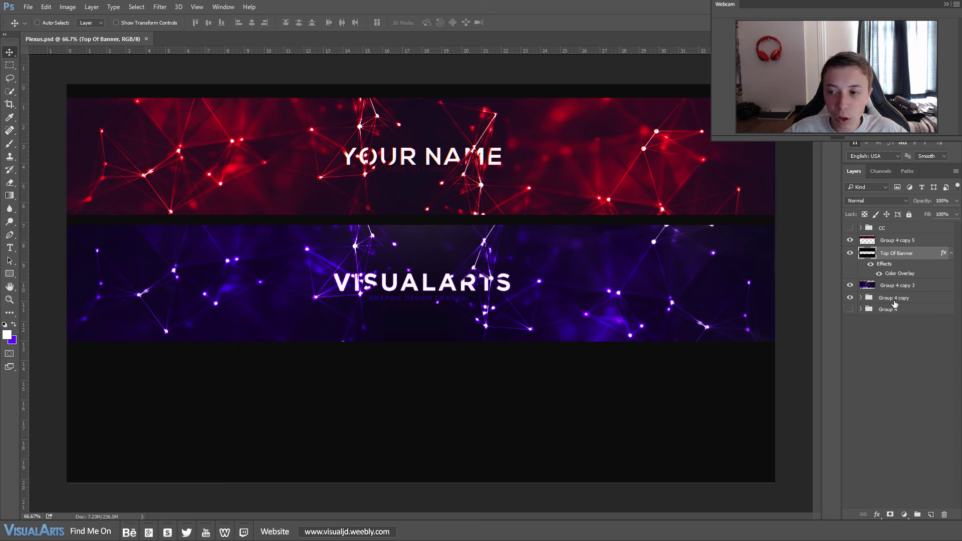
Hide the Group 4 copy 3 banner and expand Group 4 copy to select Exclusive CC Pack.
click(849, 253)
click(849, 253)
click(850, 285)
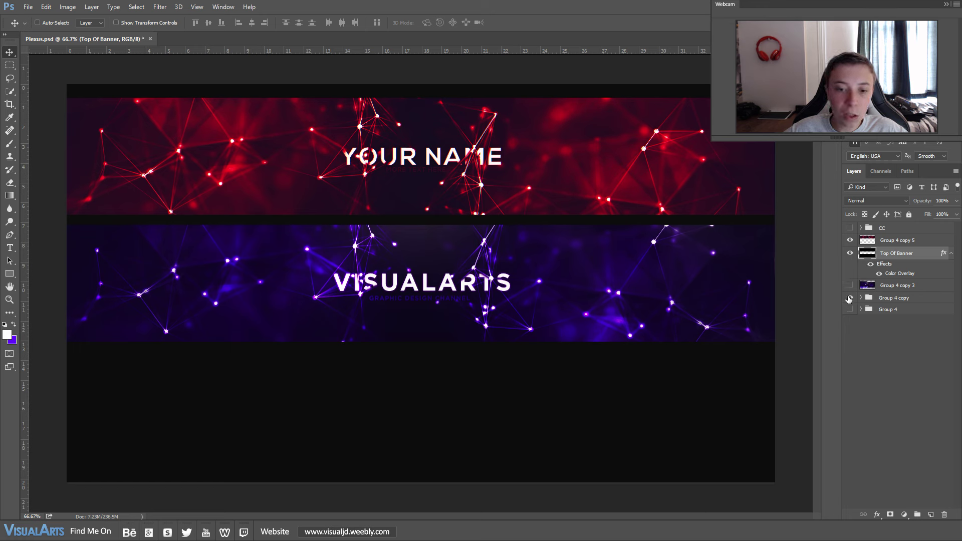
click(861, 298)
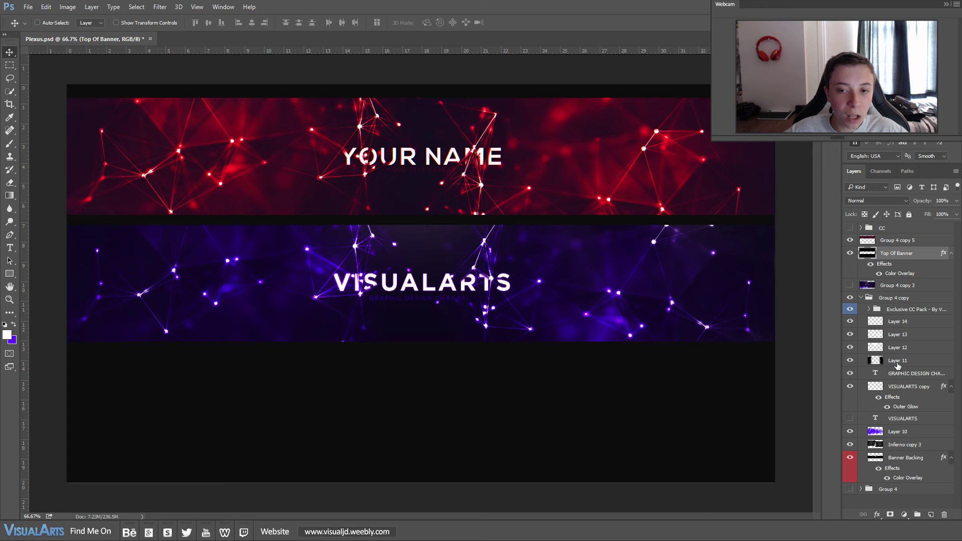
click(919, 311)
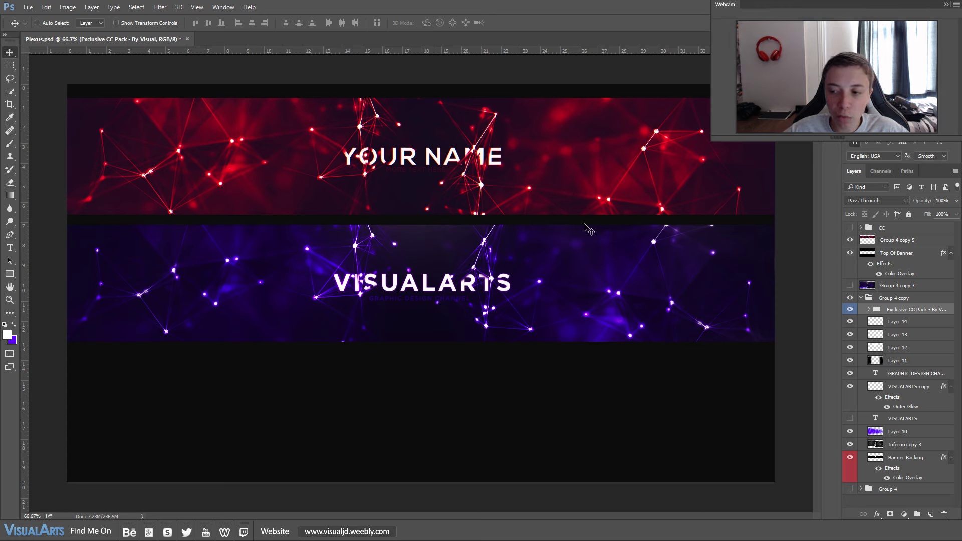
Move the Exclusive CC Pack group out of Group 4 copy and collapse Group 4 copy.
click(850, 309)
click(850, 309)
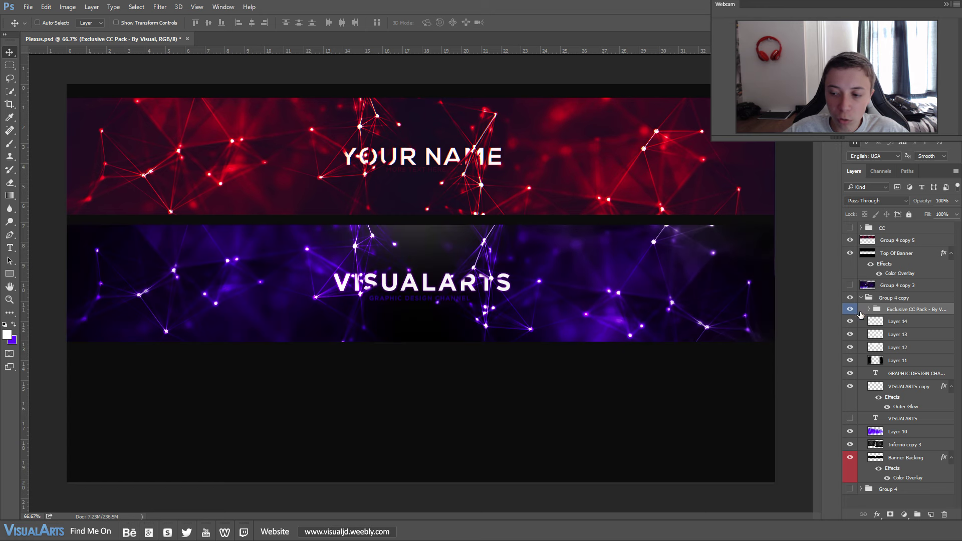
drag(904, 309, 855, 280)
click(850, 285)
Duplicate Group 4 copy with Ctrl+J into Group 4 copy 2, removing the unneeded artwork layers.
click(883, 310)
key(ctrl+j)
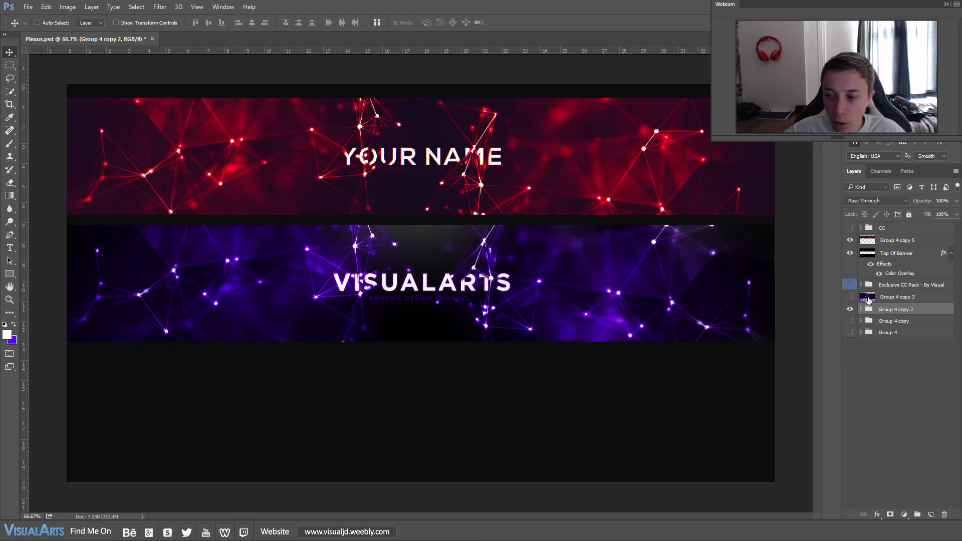
key(ctrl+alt+z)
key(ctrl+alt+z)
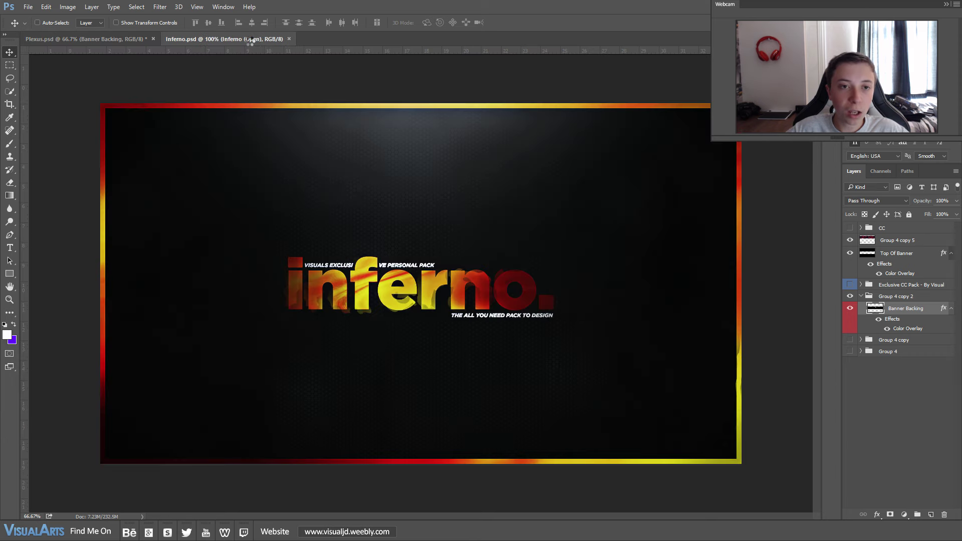
Hide the pack's Main Image, disclaimer text and Gradient Backgrounds 20 layers in Inferno.
click(850, 229)
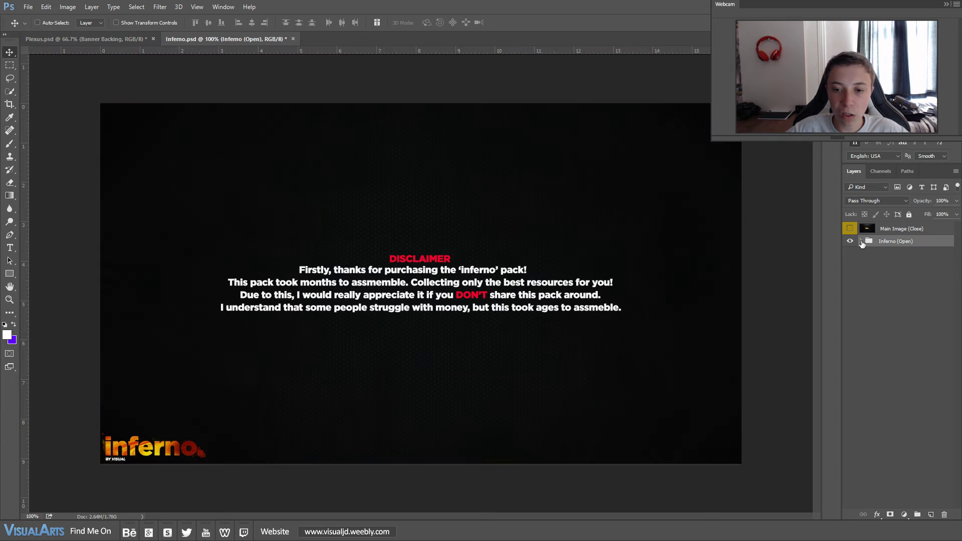
click(861, 241)
click(849, 252)
scroll(870, 331, down, 5)
scroll(869, 330, down, 2)
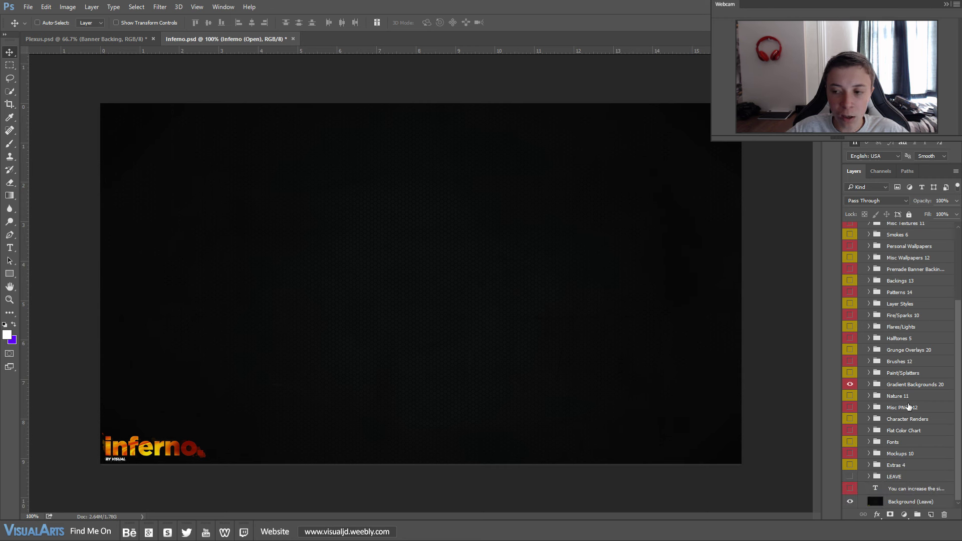
click(850, 384)
scroll(848, 316, up, 5)
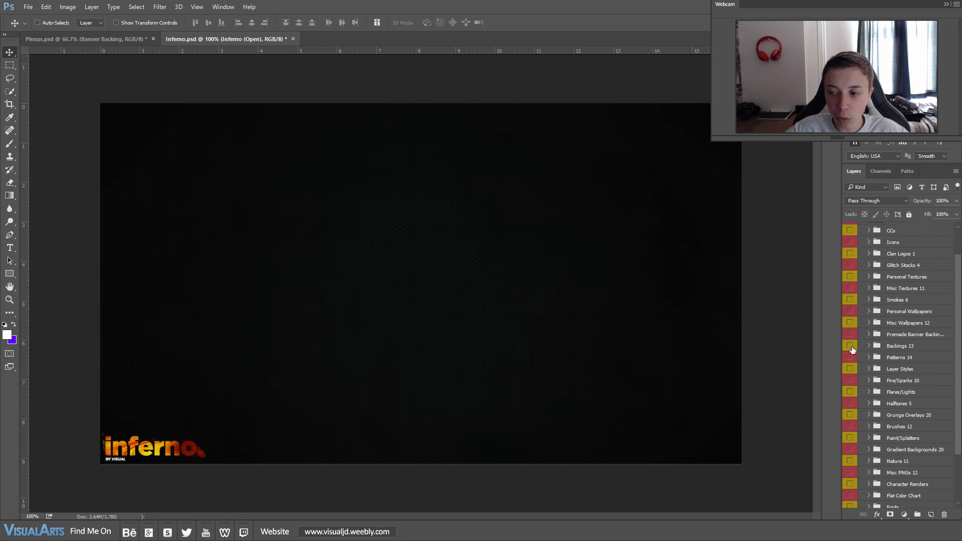
scroll(846, 364, down, 2)
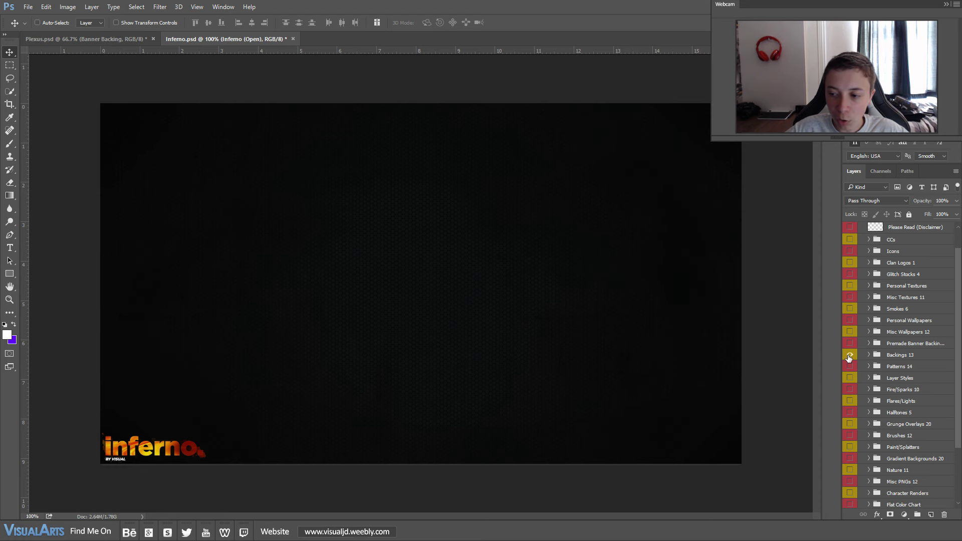
Show the first plexus backing in Backings 13 and drag it onto the Plexus.psd tab.
click(869, 354)
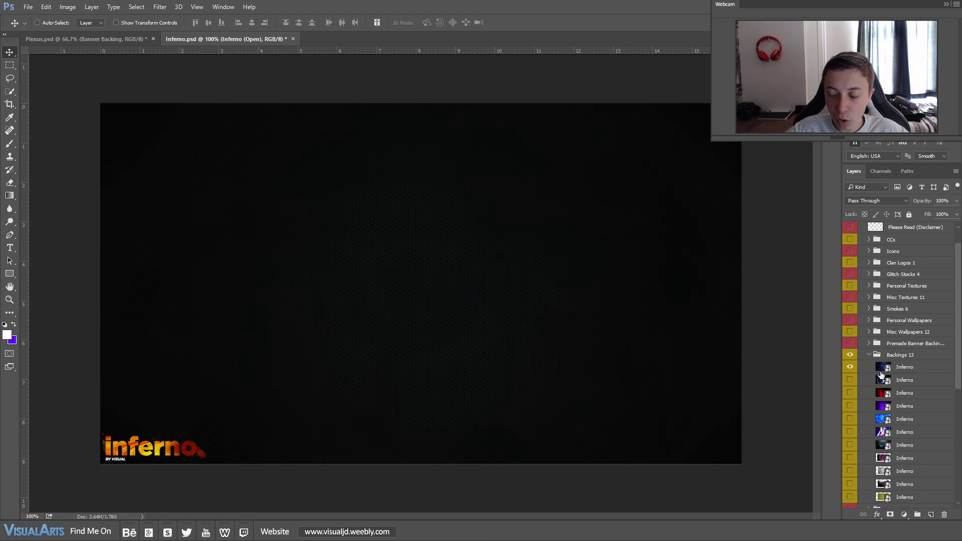
click(849, 366)
click(935, 371)
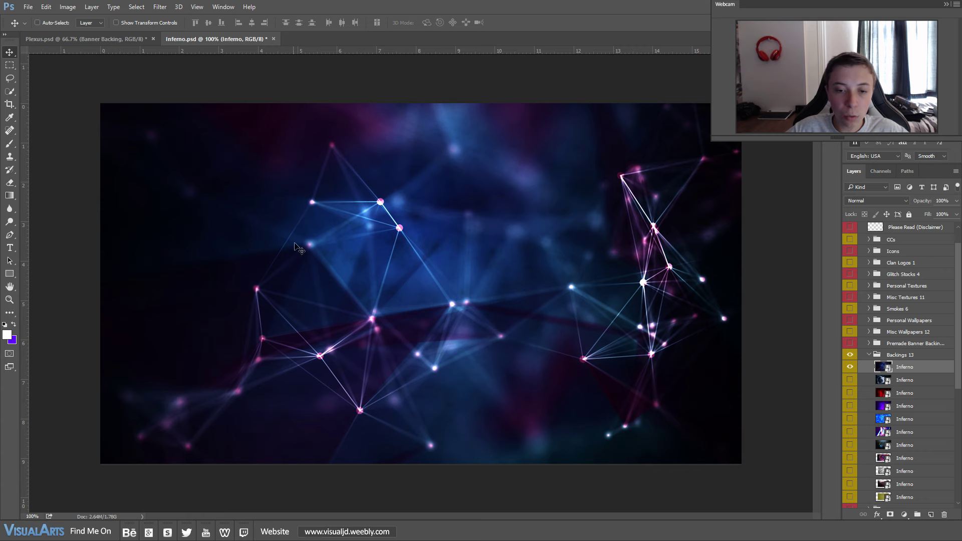
drag(476, 323, 439, 325)
drag(494, 303, 436, 306)
drag(426, 248, 304, 184)
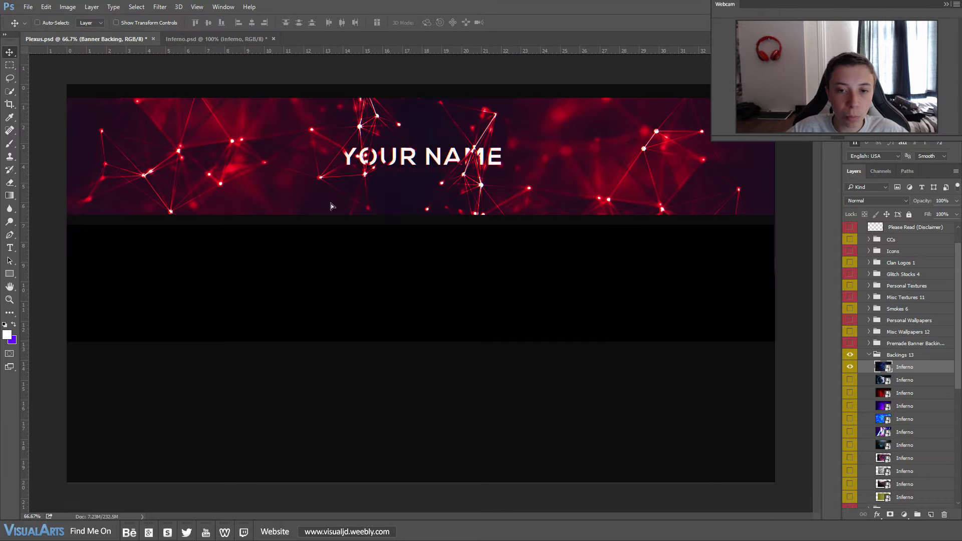
Drop the plexus image into the lower banner and give Top Of Banner a white Color Overlay.
drag(433, 236, 468, 221)
drag(317, 229, 338, 300)
ctrl+click(510, 240)
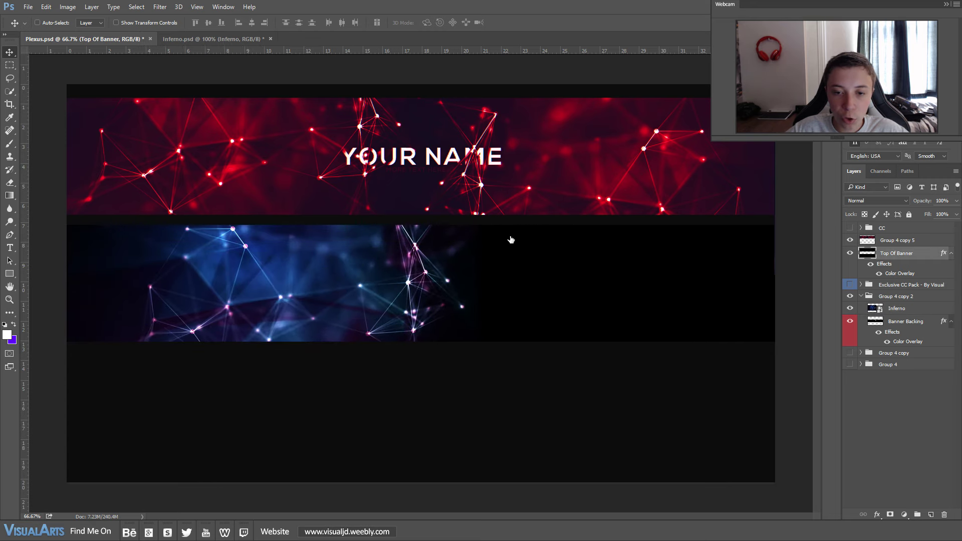
double_click(926, 253)
click(321, 291)
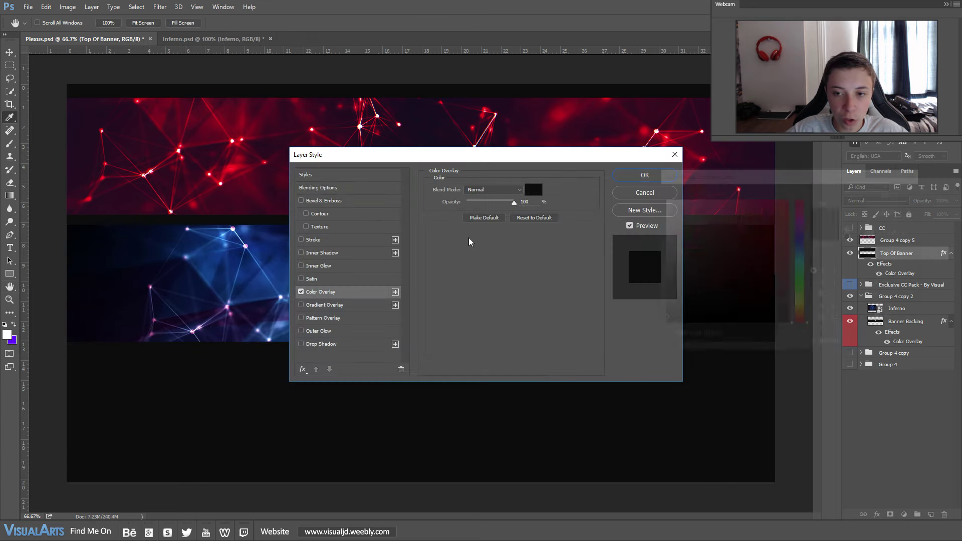
click(533, 189)
drag(671, 216, 611, 202)
key(Return)
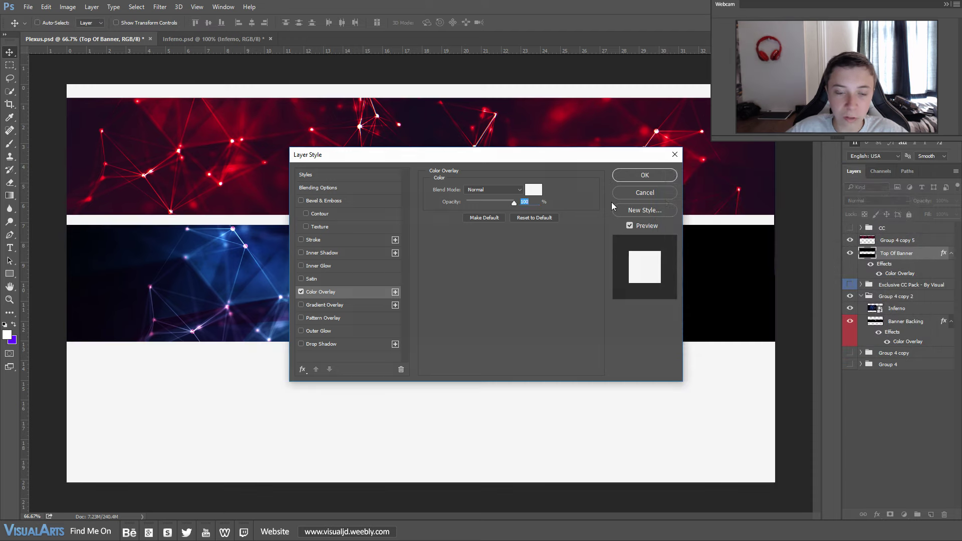
key(Return)
Fine-tune the Inferno plexus layer's position in the lower banner and show the guides.
click(896, 308)
mouse_move(369, 276)
mouse_down()
mouse_move(417, 257)
mouse_move(313, 220)
mouse_move(286, 235)
mouse_move(367, 262)
mouse_up()
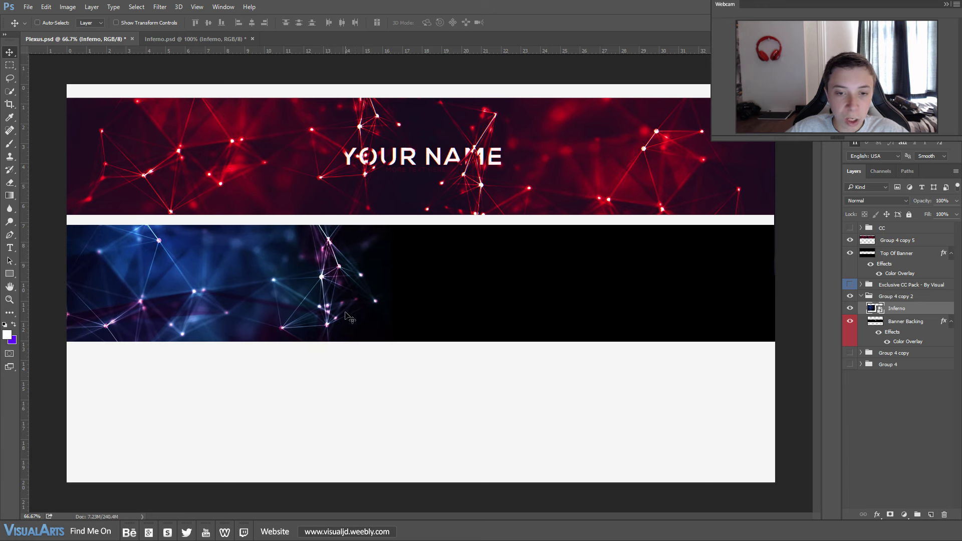
drag(361, 274, 368, 272)
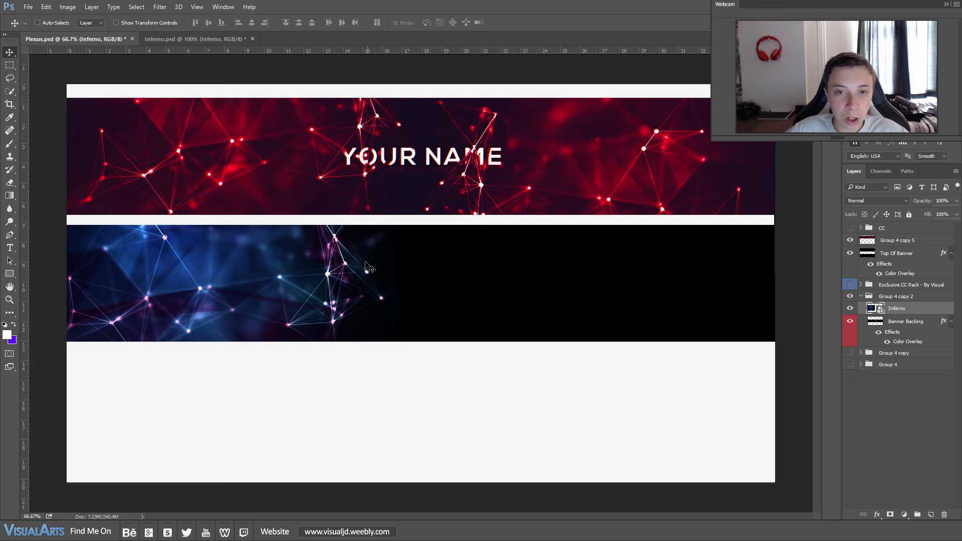
drag(376, 267, 383, 268)
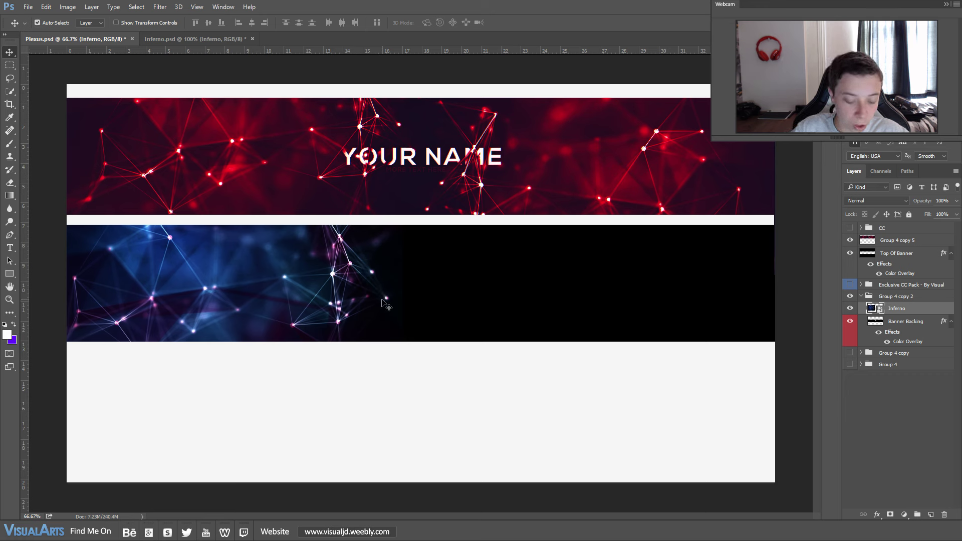
key(ctrl+semicolon)
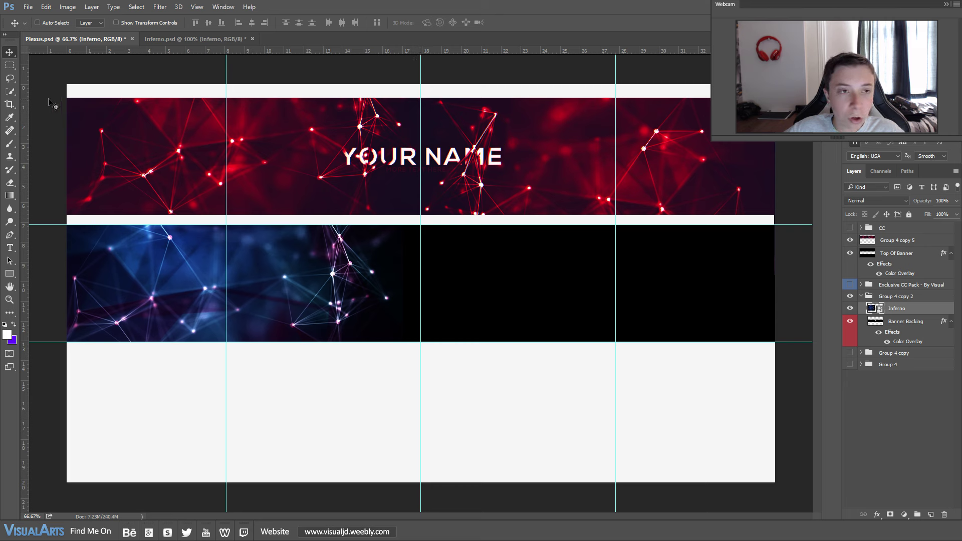
Shift the Inferno plexus image about 25 px left and duplicate it.
mouse_move(27, 108)
mouse_down()
mouse_move(328, 75)
mouse_move(75, 79)
mouse_move(29, 103)
mouse_up()
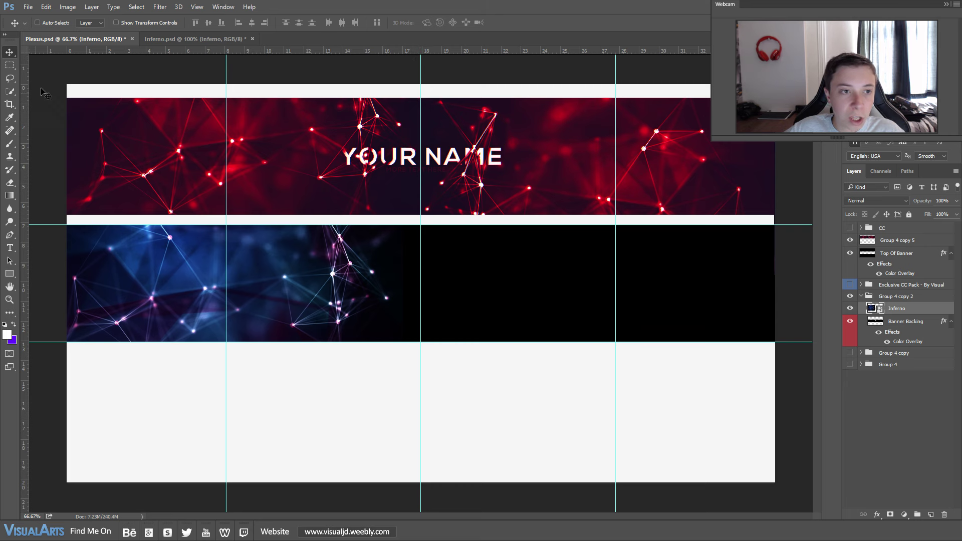
key(ctrl)
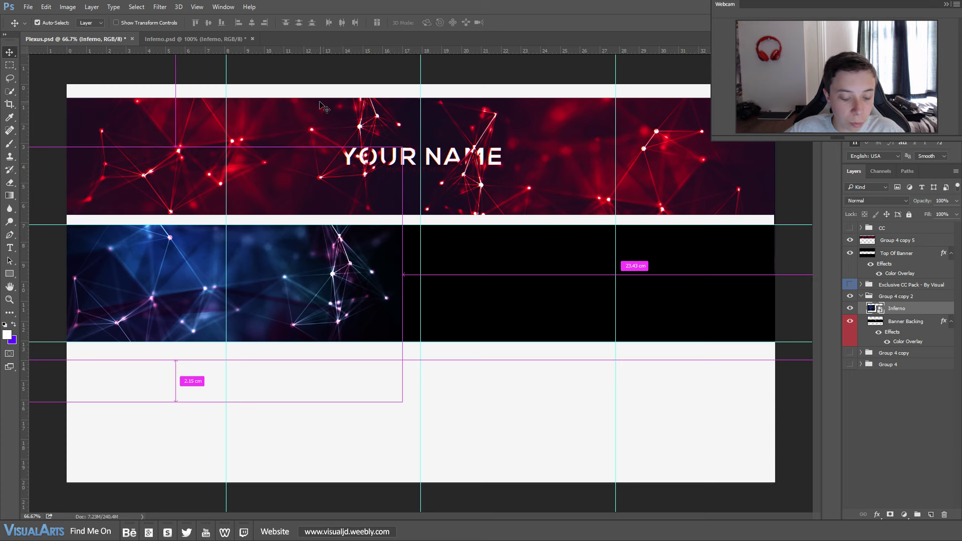
drag(373, 263, 361, 262)
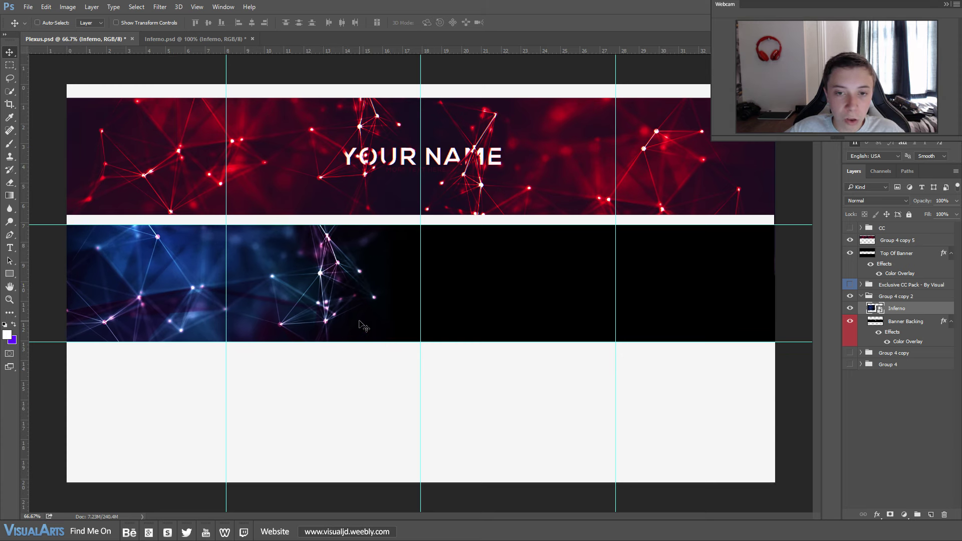
key(ctrl)
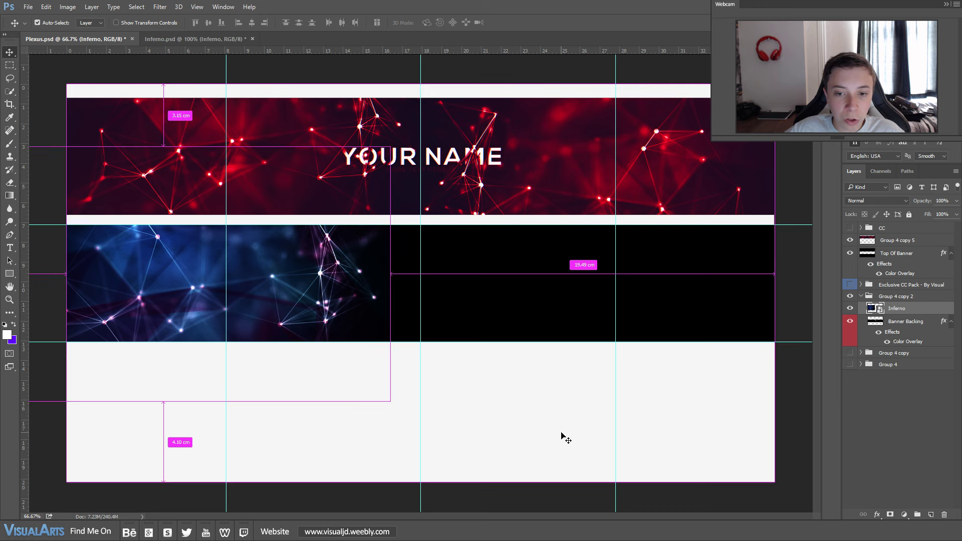
key(ctrl+j)
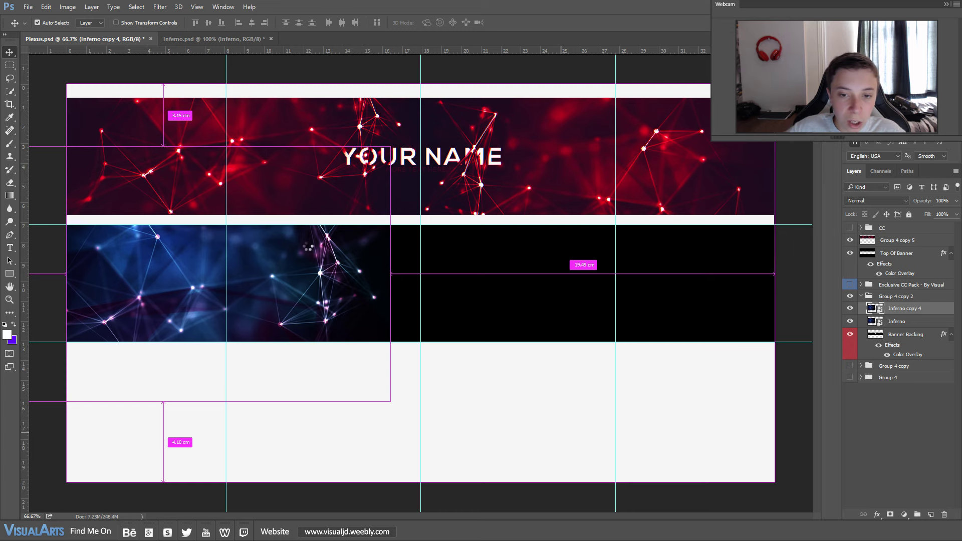
Flip the copy horizontally and move it into the lower banner's right half, slightly raised.
key(ctrl+t)
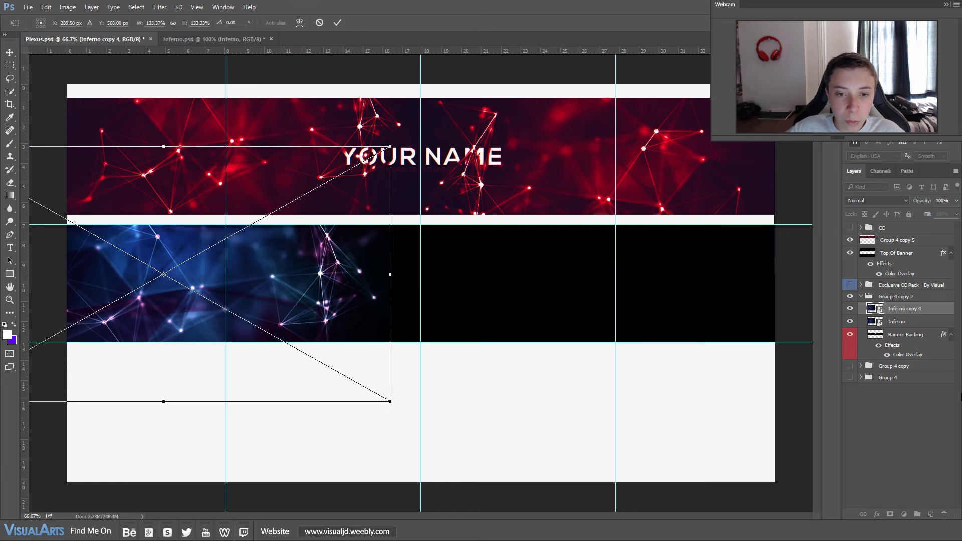
right_click(295, 281)
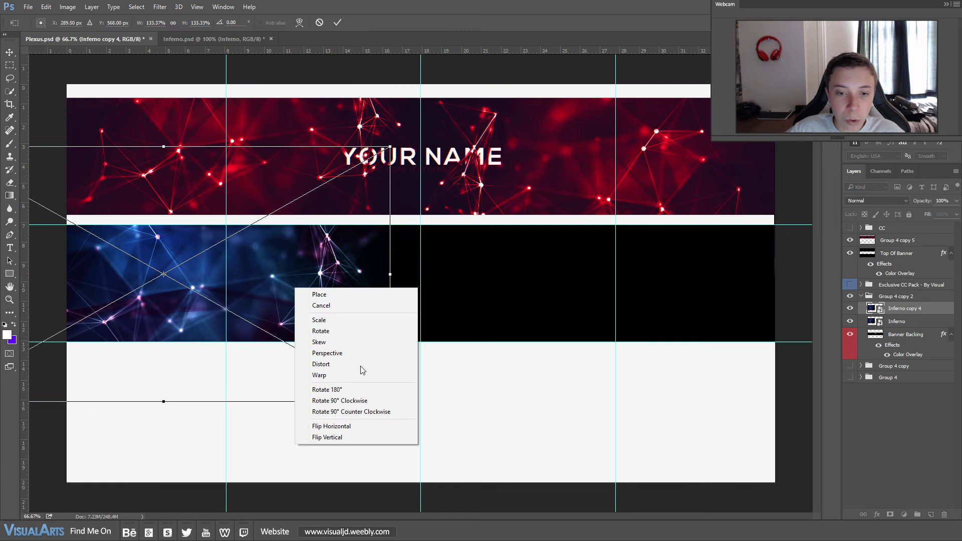
click(340, 425)
drag(101, 247, 575, 257)
drag(467, 282, 477, 266)
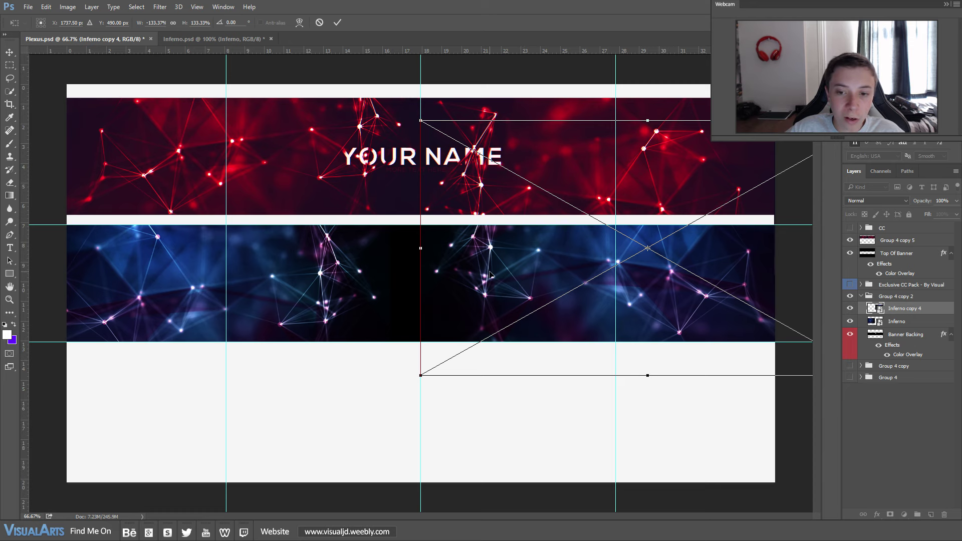
drag(491, 273, 490, 269)
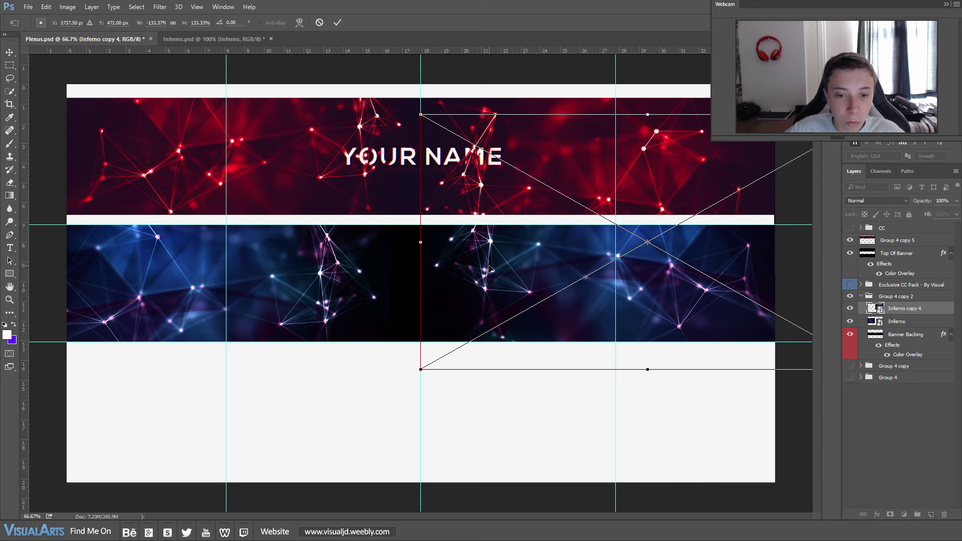
key(Return)
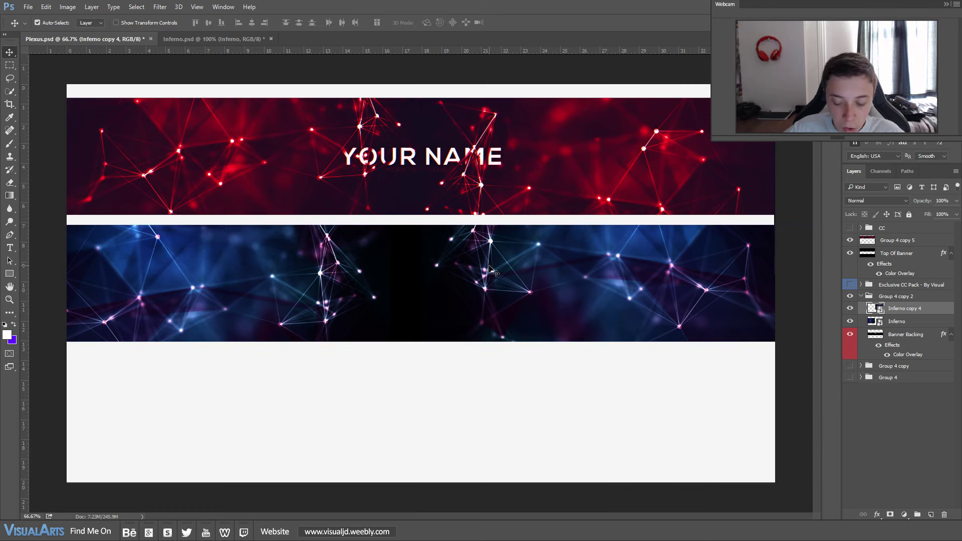
scroll(493, 271, up, 3)
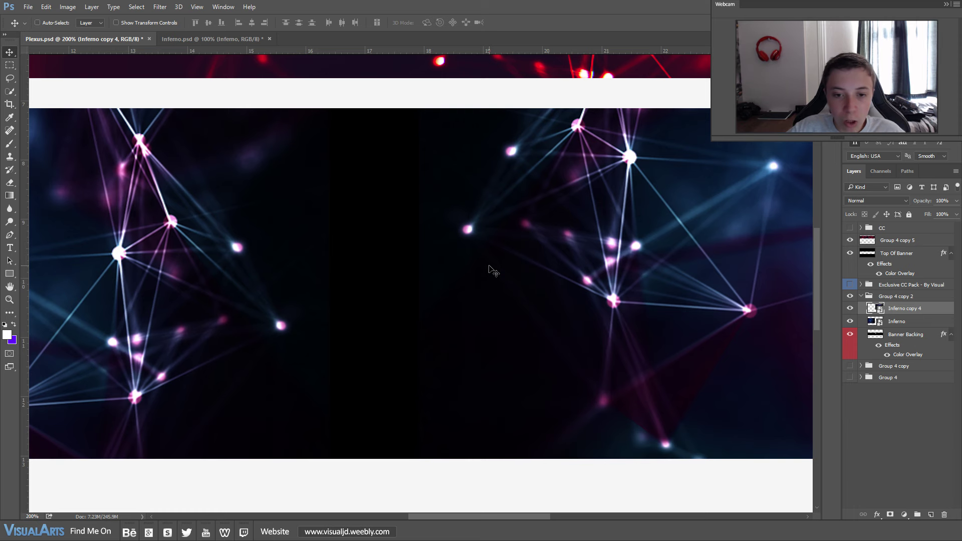
Check the layer menus of both Inferno layers, ending with Inferno copy 4 selected.
scroll(375, 395, up, 2)
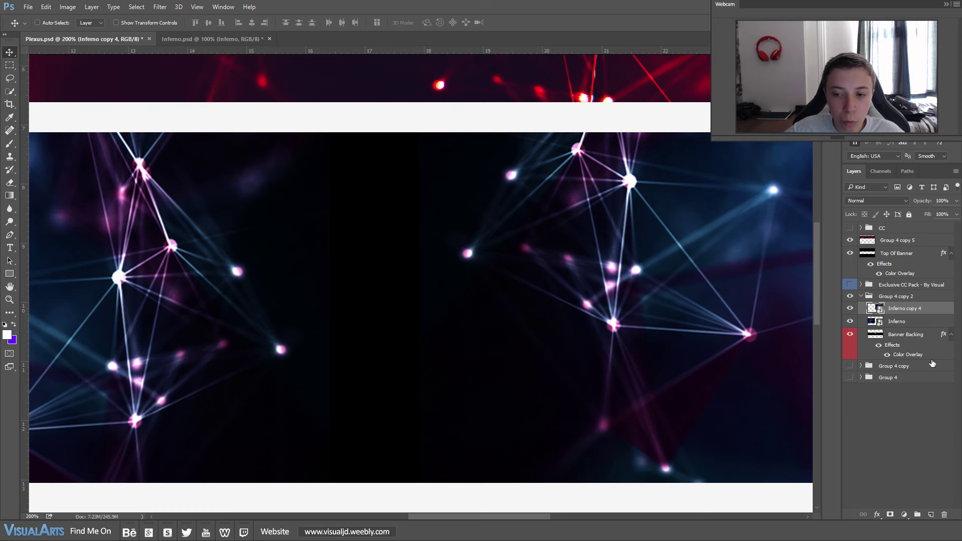
right_click(935, 308)
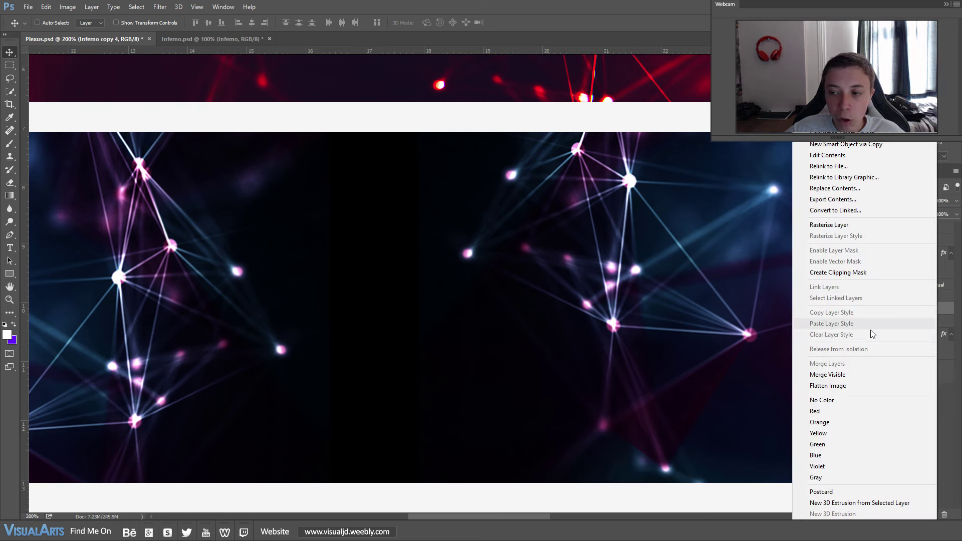
key(Escape)
click(926, 225)
right_click(925, 225)
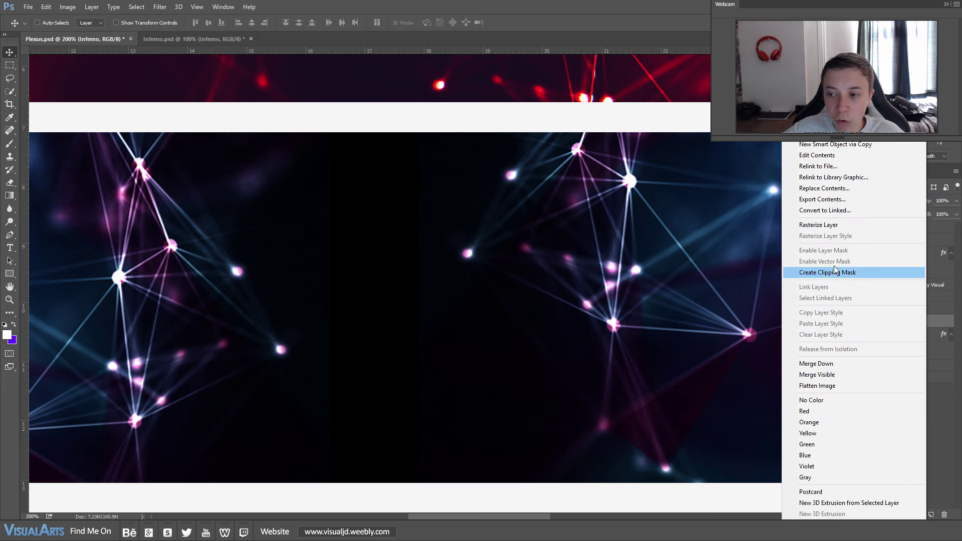
click(817, 224)
click(901, 308)
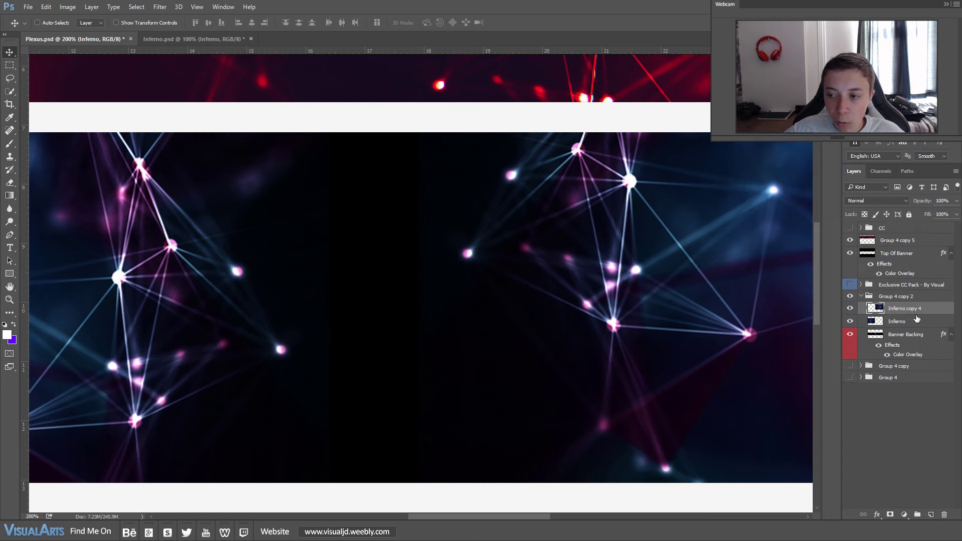
With a soft 120 px eraser, erase the seam between the two plexus halves.
click(9, 182)
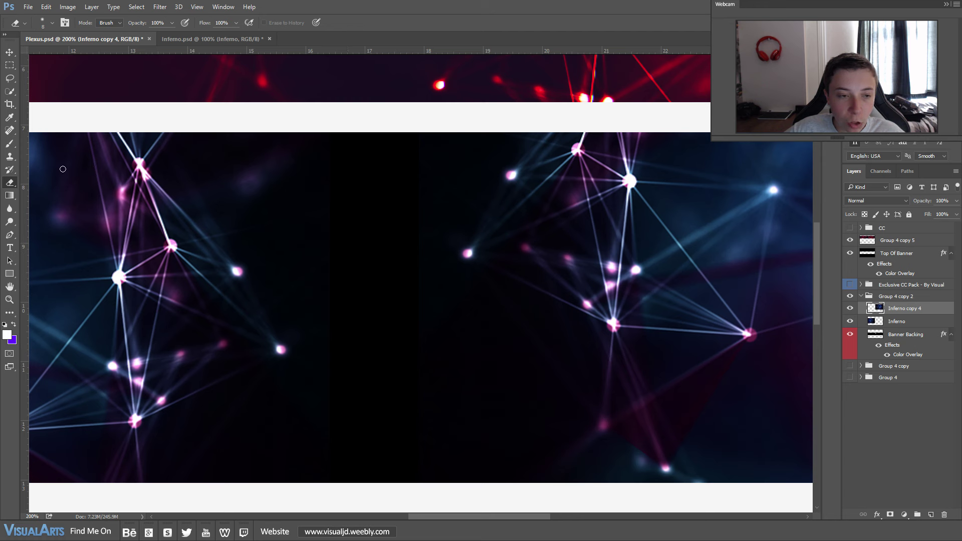
click(51, 22)
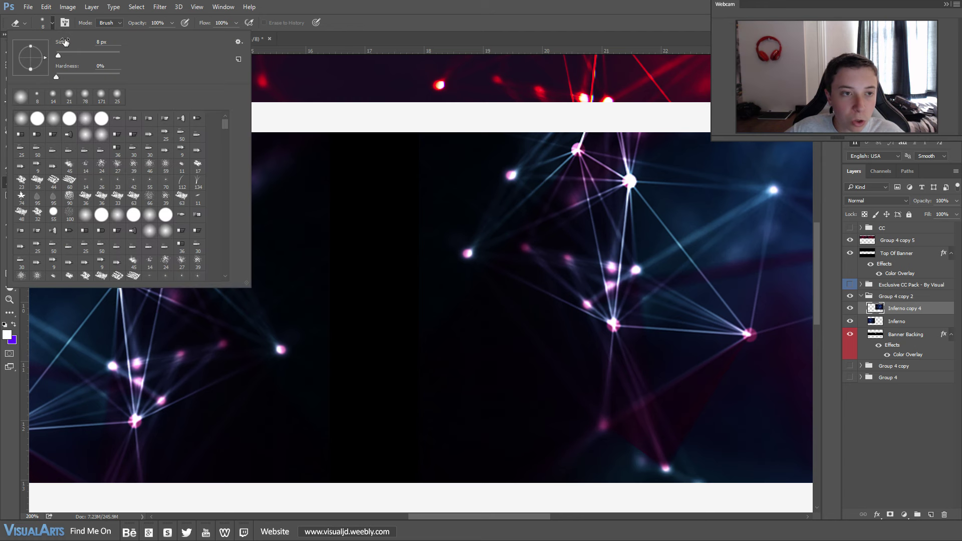
drag(83, 55, 92, 57)
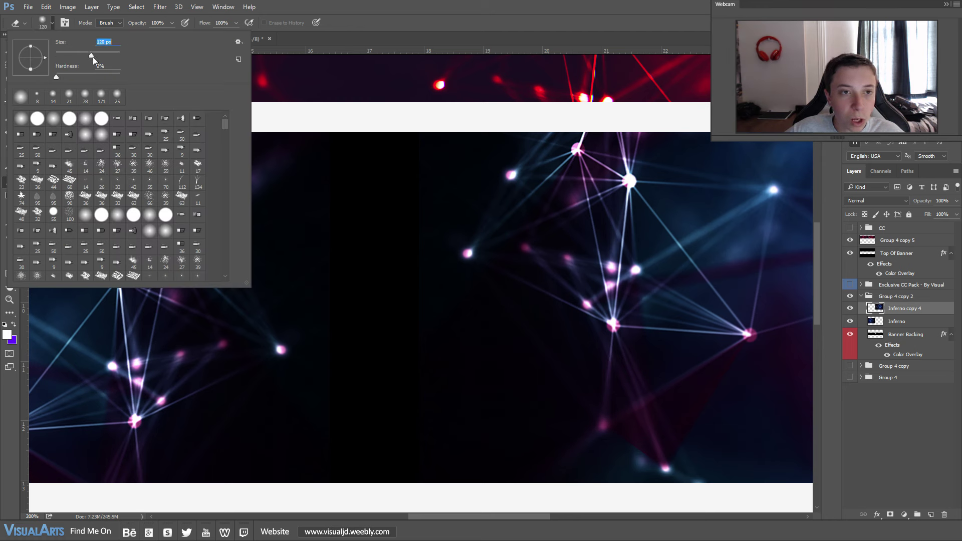
click(363, 468)
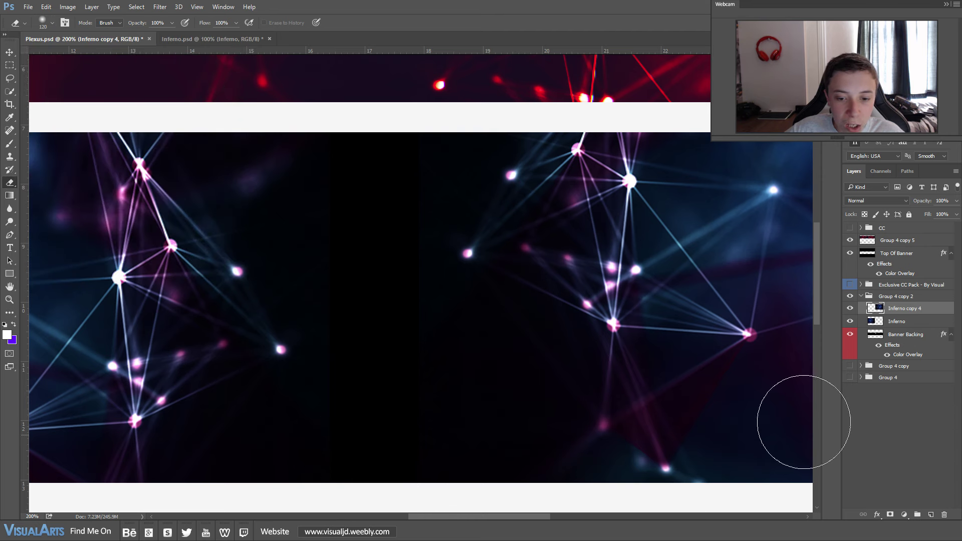
click(926, 325)
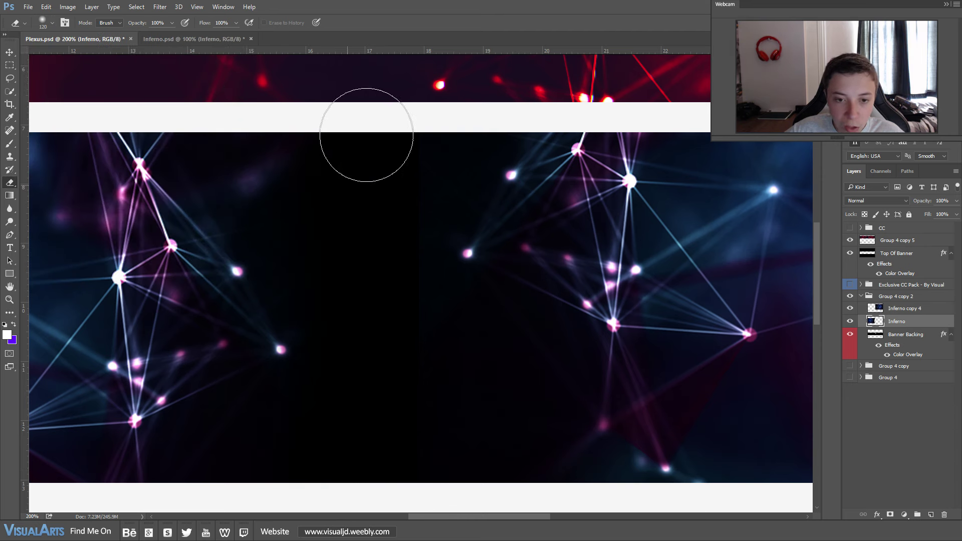
mouse_move(425, 453)
mouse_down()
mouse_move(369, 180)
mouse_move(392, 101)
mouse_move(392, 165)
mouse_move(357, 233)
mouse_up()
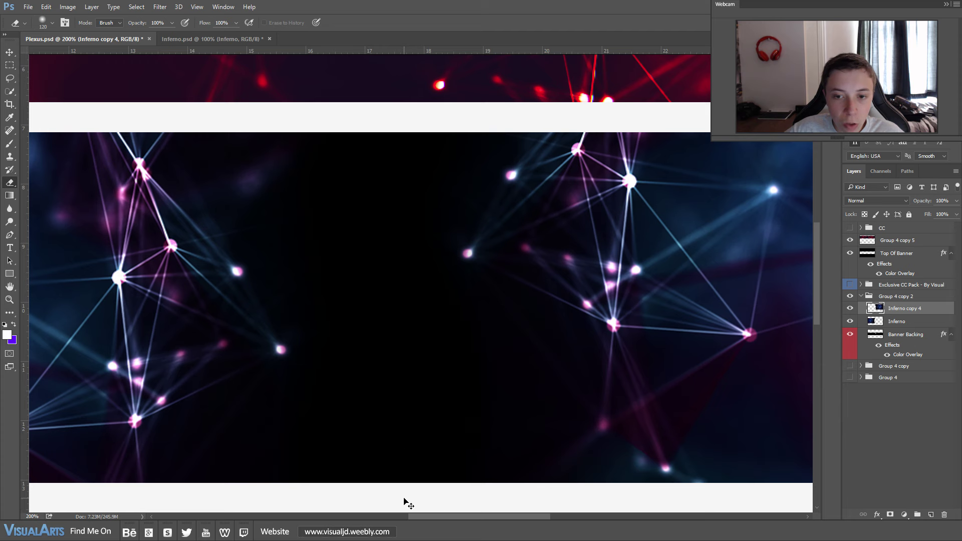
key(ctrl+minus)
key(ctrl+minus)
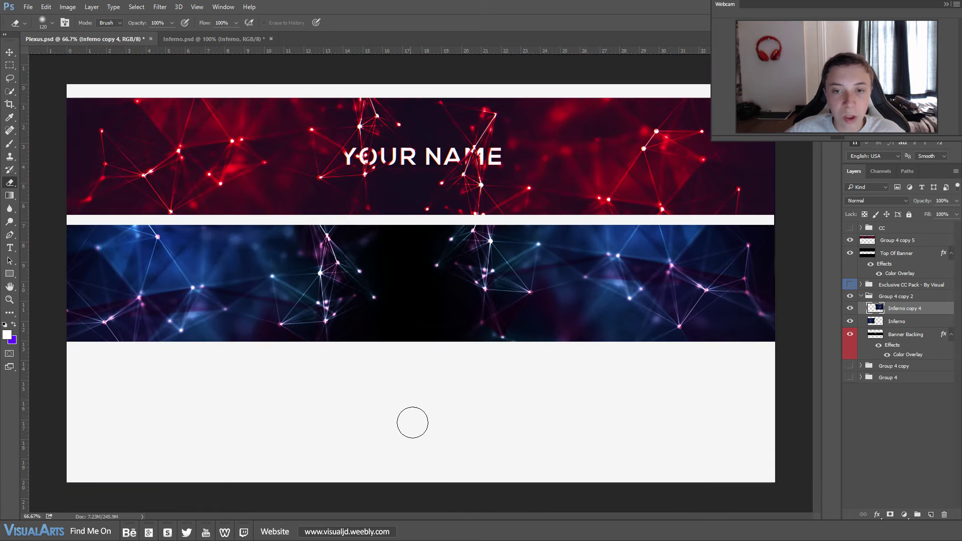
key(ctrl+plus)
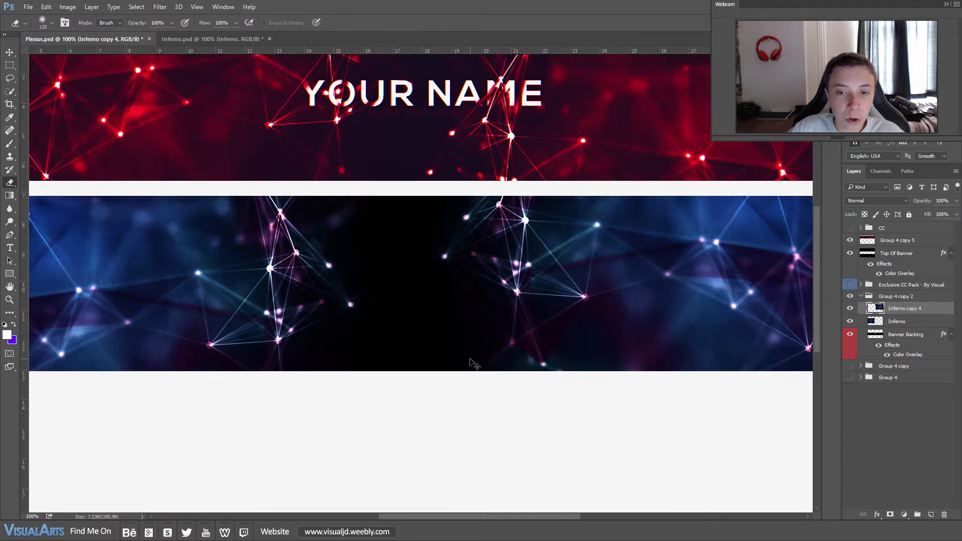
key(ctrl+minus)
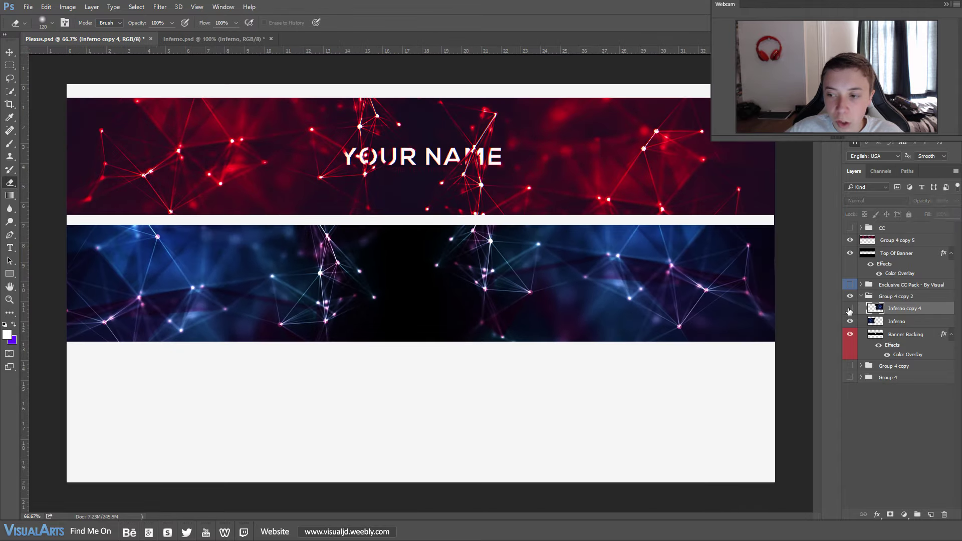
Merge the two Inferno plexus layers into one with Ctrl+E and duplicate it.
shift+click(911, 323)
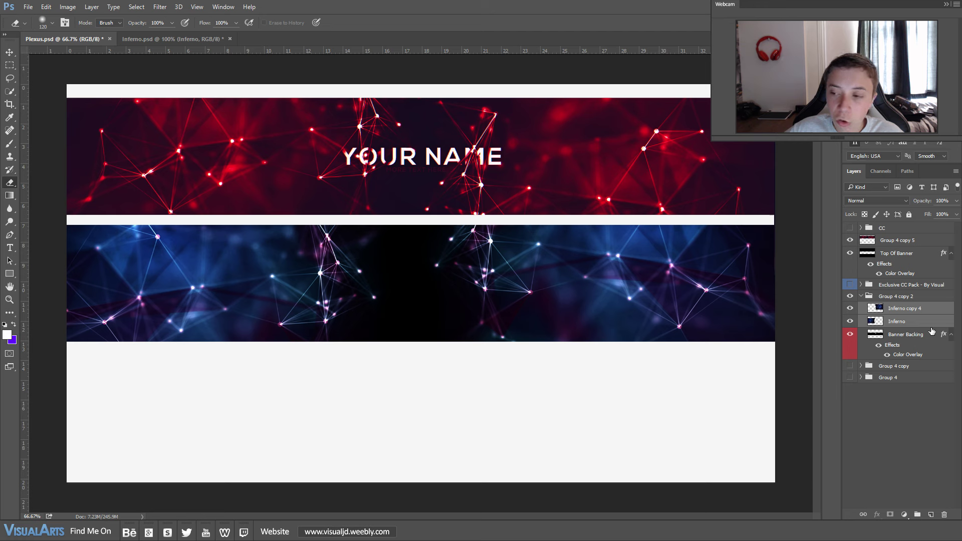
key(ctrl+e)
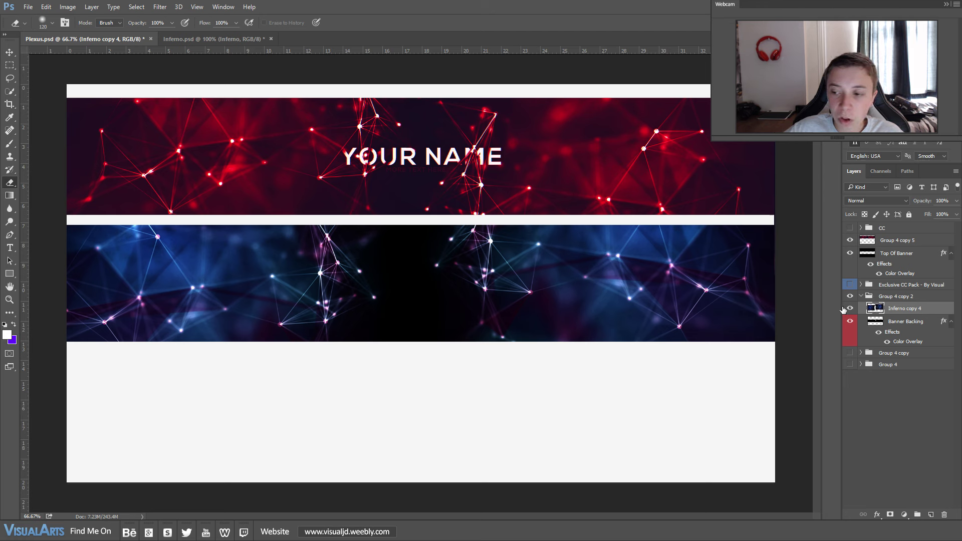
key(ctrl+j)
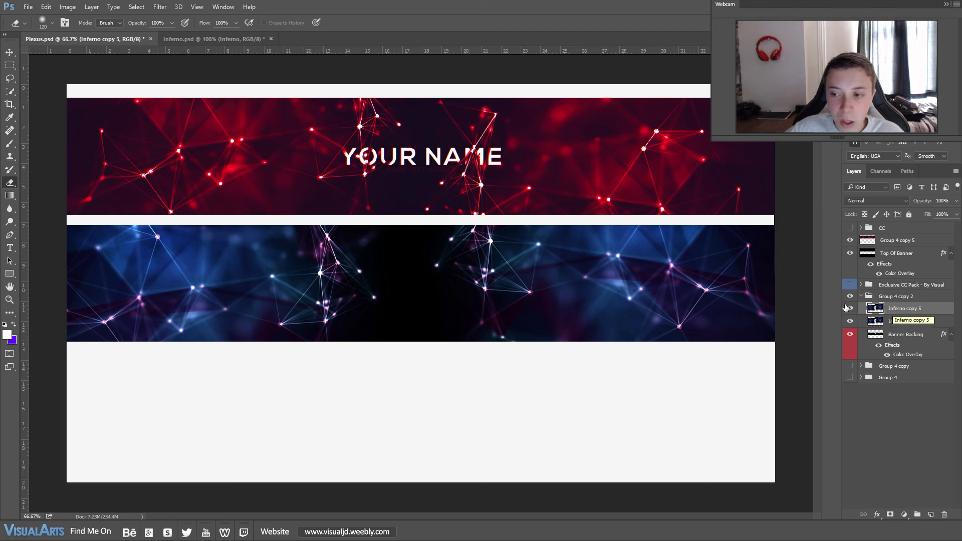
Rename the original plexus layer backup and the duplicate backing.
double_click(914, 322)
text(backup)
key(Return)
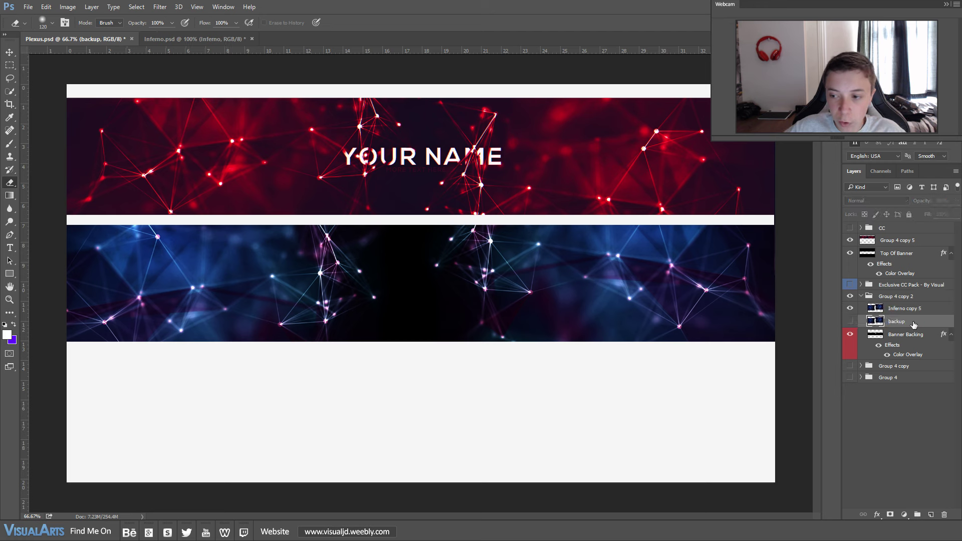
double_click(904, 309)
text(backing)
key(Return)
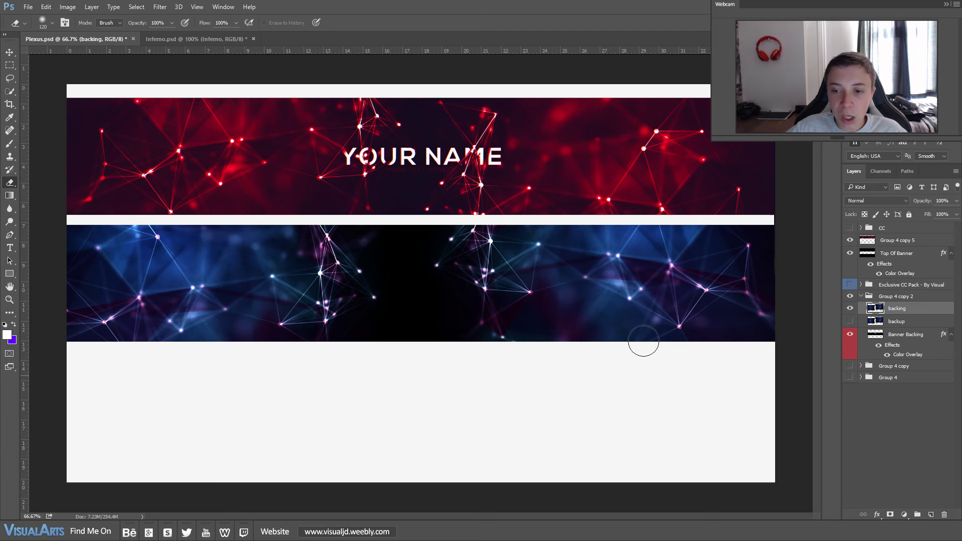
click(8, 52)
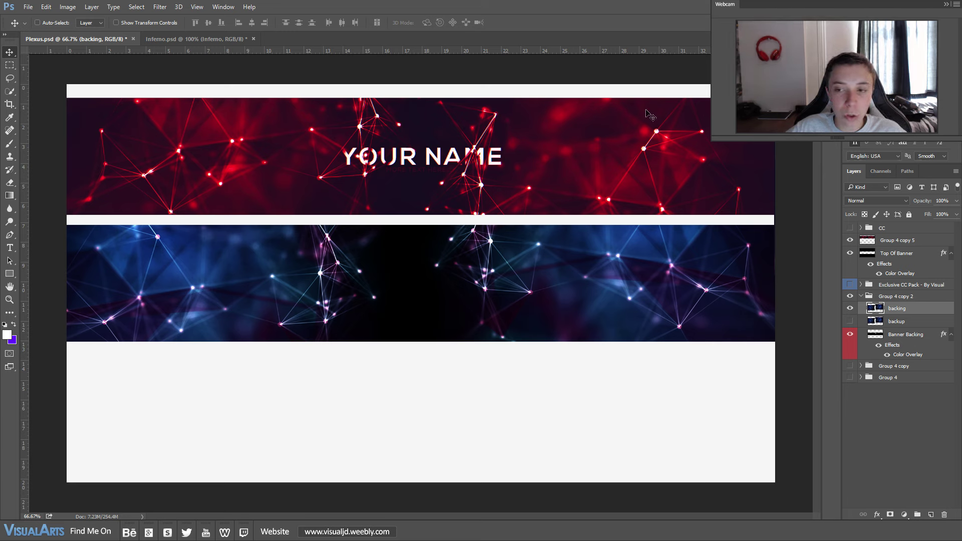
Apply Image > Adjustments > Black & White with the Default preset to the backing layer.
click(46, 7)
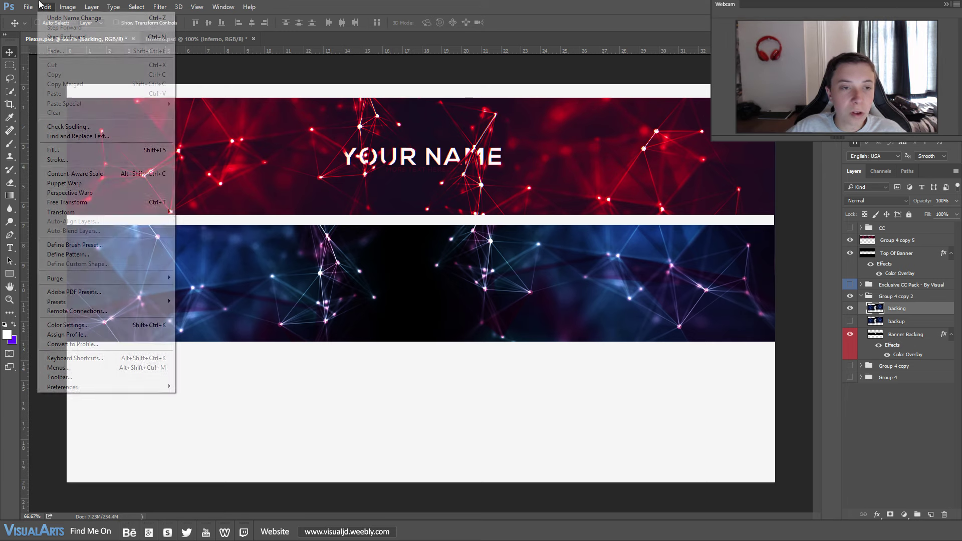
click(62, 7)
click(62, 8)
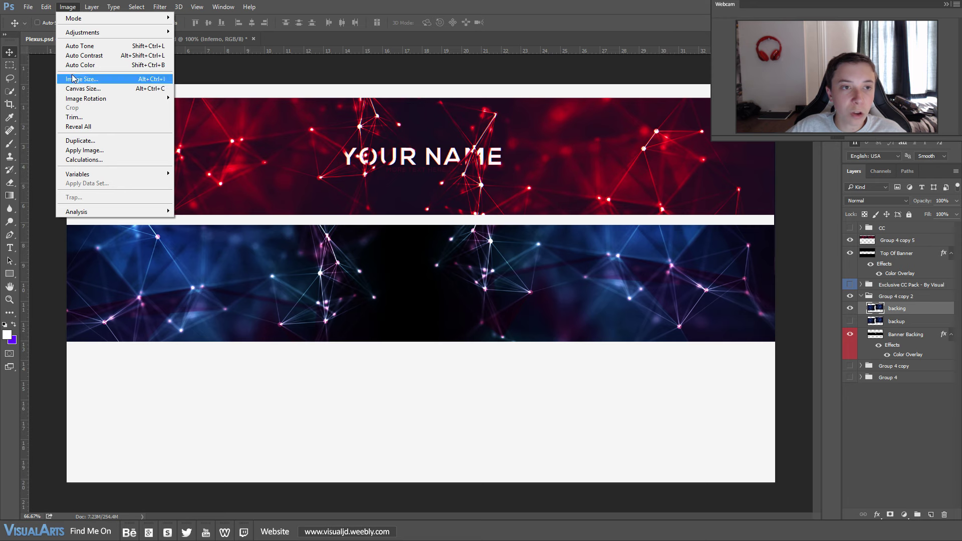
mouse_move(126, 35)
click(205, 104)
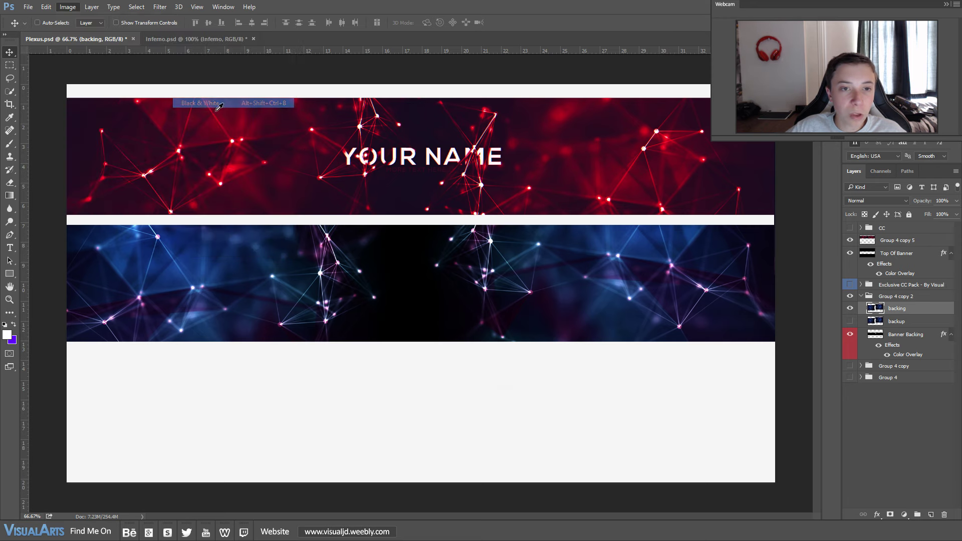
drag(489, 191, 364, 176)
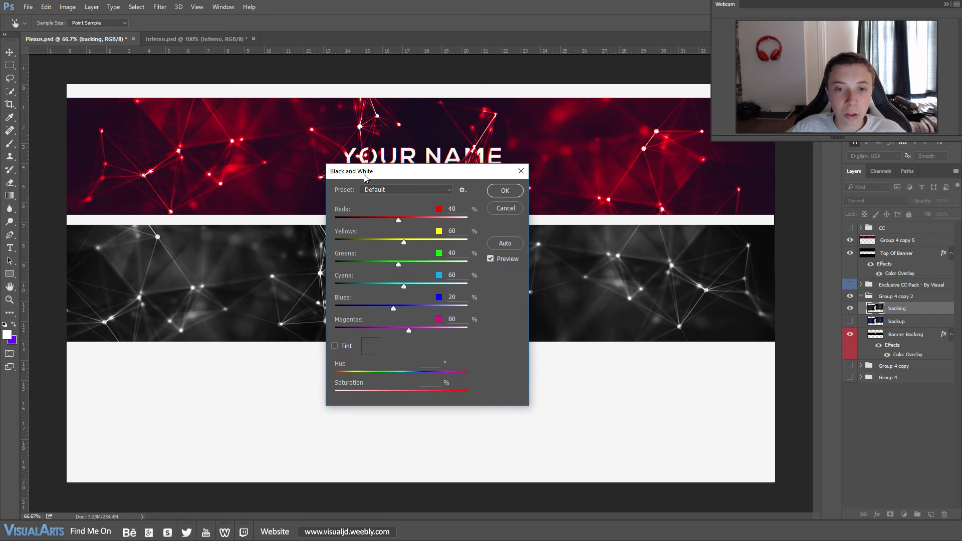
click(498, 191)
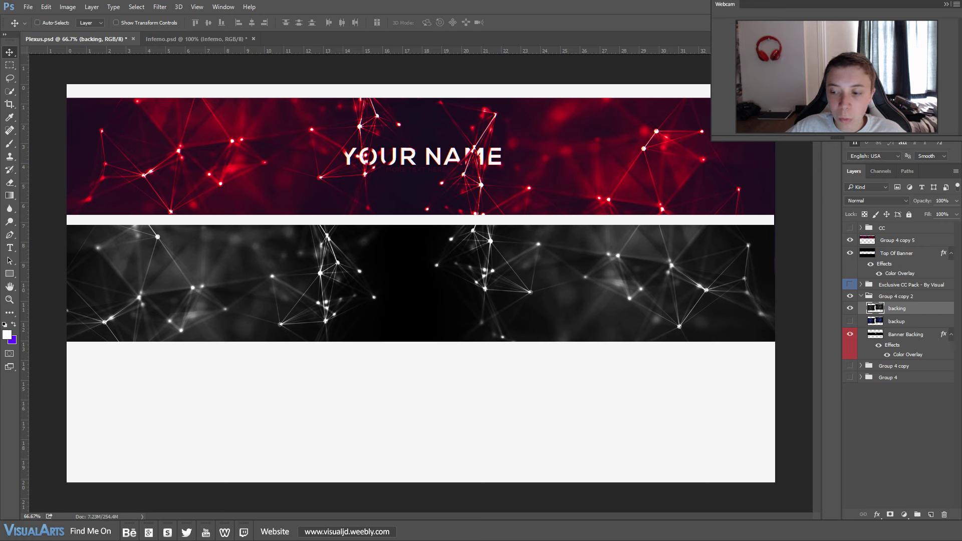
Add a new layer above backing and set the soft brush to 183 px.
click(930, 514)
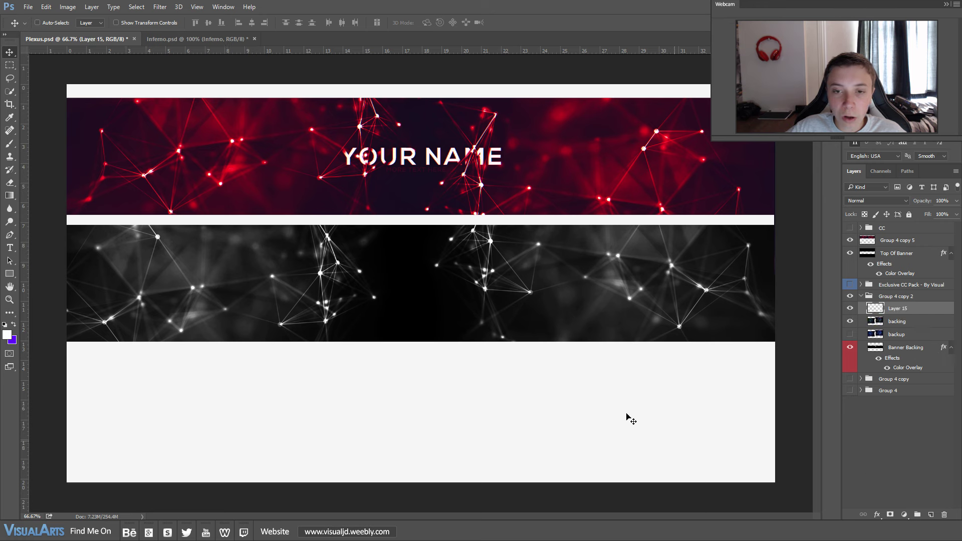
click(11, 144)
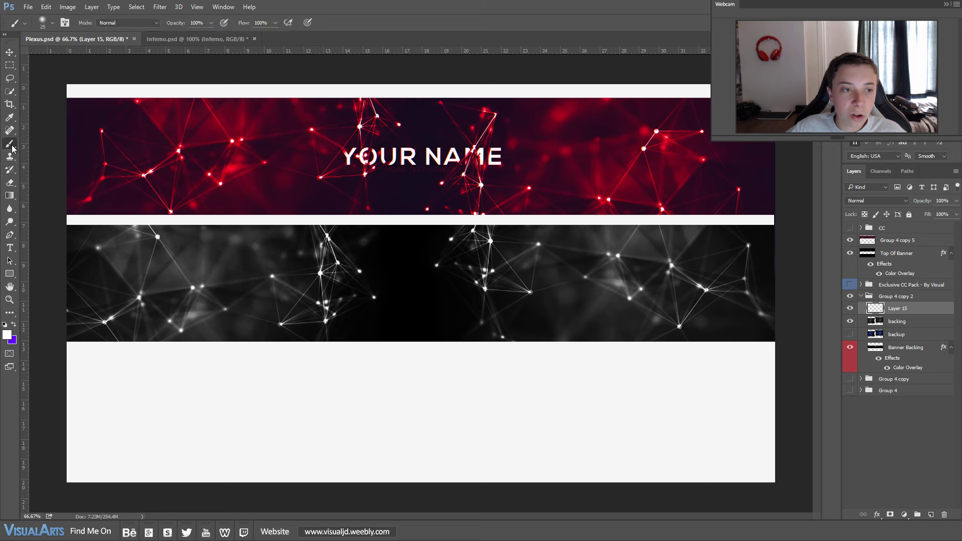
key(super)
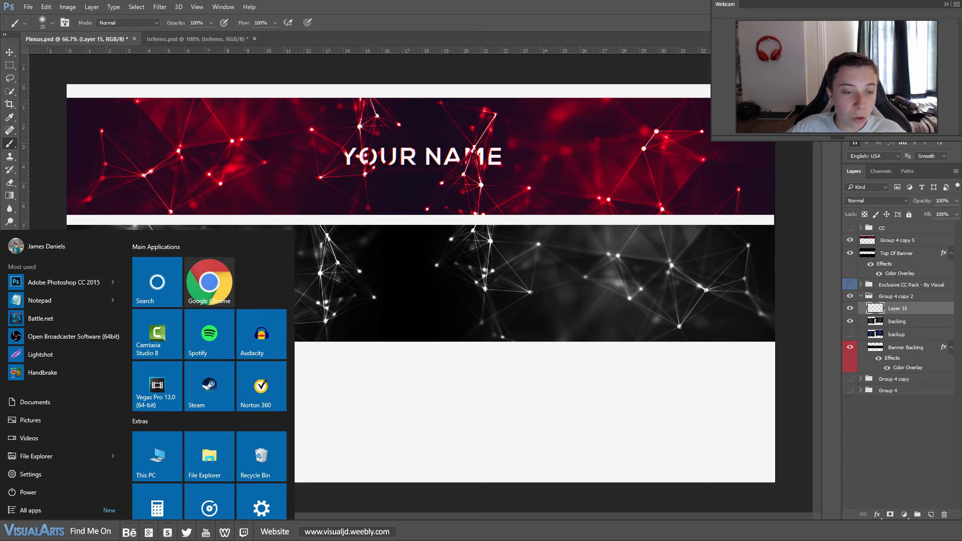
key(super)
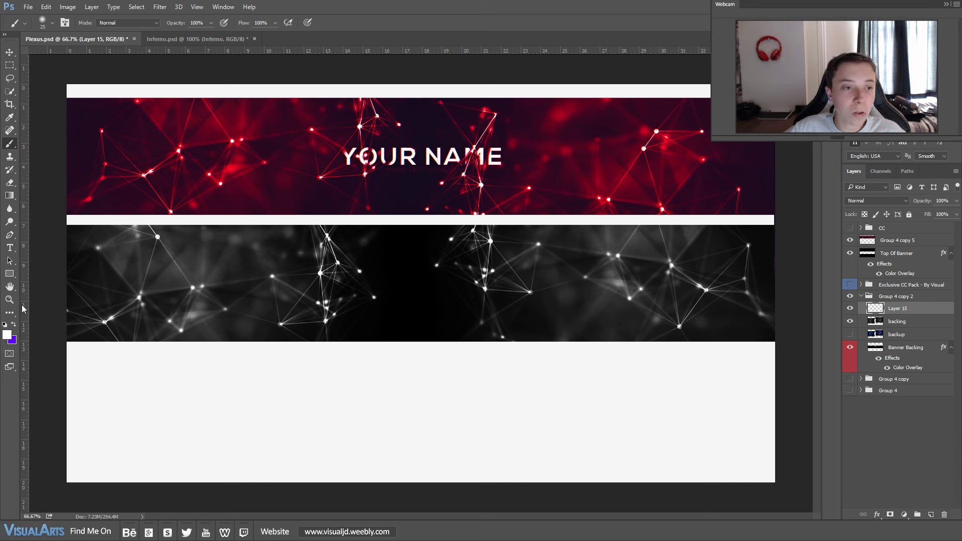
click(52, 23)
click(101, 55)
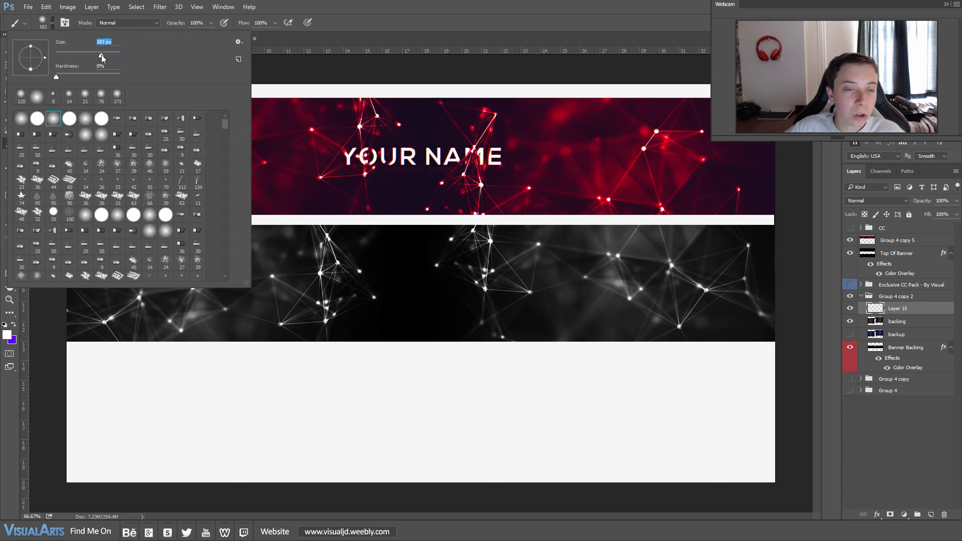
click(52, 23)
Set the foreground colour to magenta.
click(14, 325)
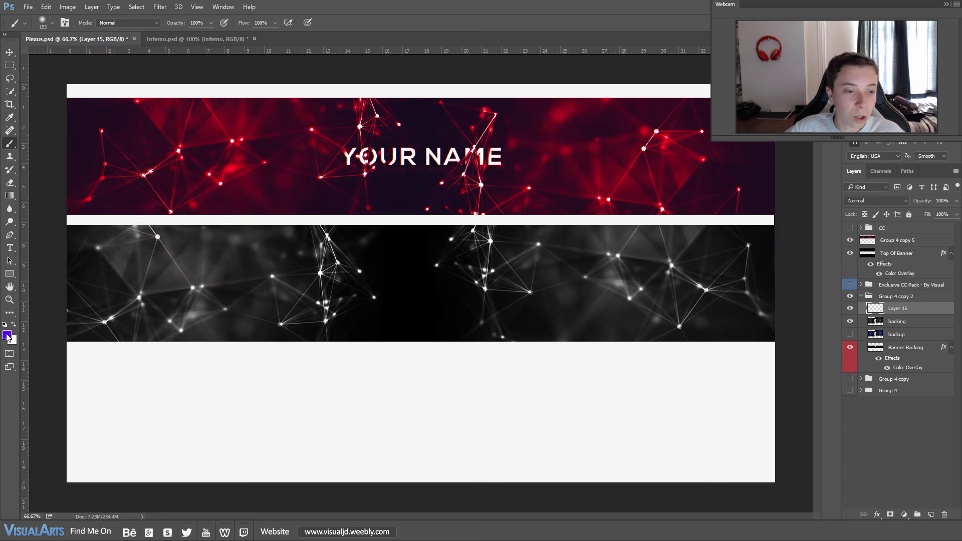
click(8, 334)
drag(699, 184, 419, 249)
drag(526, 302, 526, 281)
click(633, 264)
Paint magenta evenly across the whole lower banner on Layer 15.
key(b)
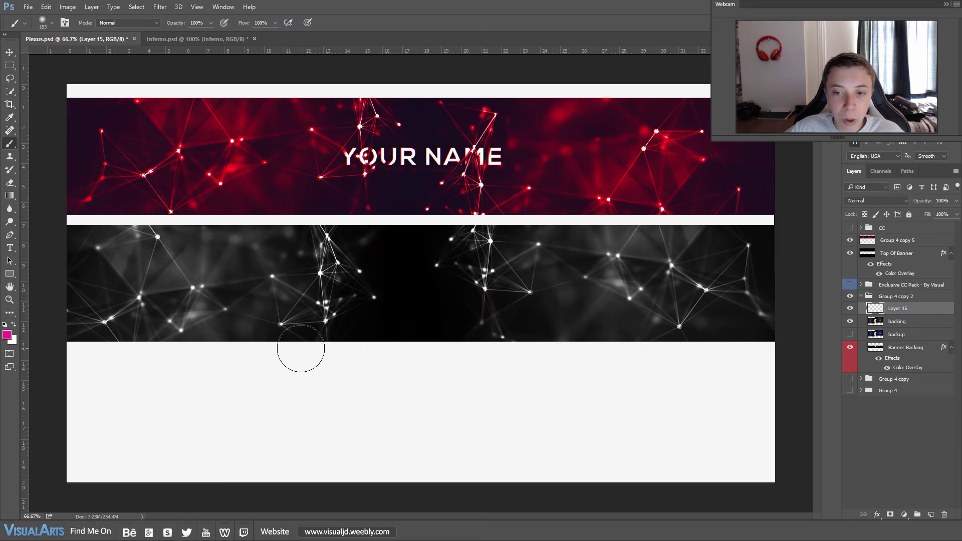
click(53, 23)
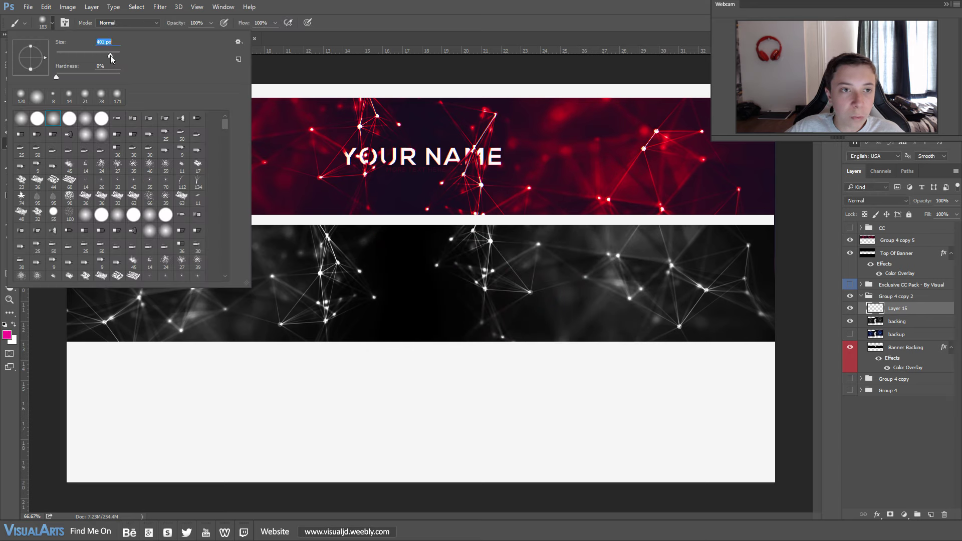
click(136, 360)
mouse_move(136, 360)
mouse_down()
mouse_move(143, 234)
mouse_move(158, 212)
mouse_move(246, 167)
mouse_move(265, 173)
mouse_move(264, 315)
mouse_move(297, 442)
mouse_move(447, 402)
mouse_move(580, 400)
mouse_move(667, 210)
mouse_move(720, 350)
mouse_move(708, 424)
mouse_move(756, 375)
mouse_move(777, 305)
mouse_up()
mouse_move(383, 294)
mouse_down()
mouse_move(742, 291)
mouse_move(783, 199)
mouse_move(317, 450)
mouse_move(500, 327)
mouse_up()
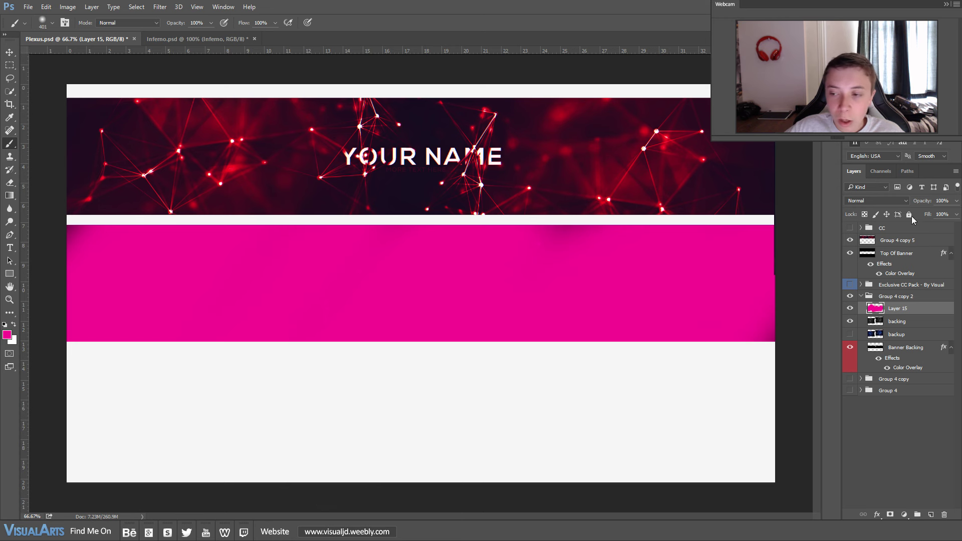
Change Layer 15's blend mode from Normal to Overlay and check the whole banner.
click(862, 202)
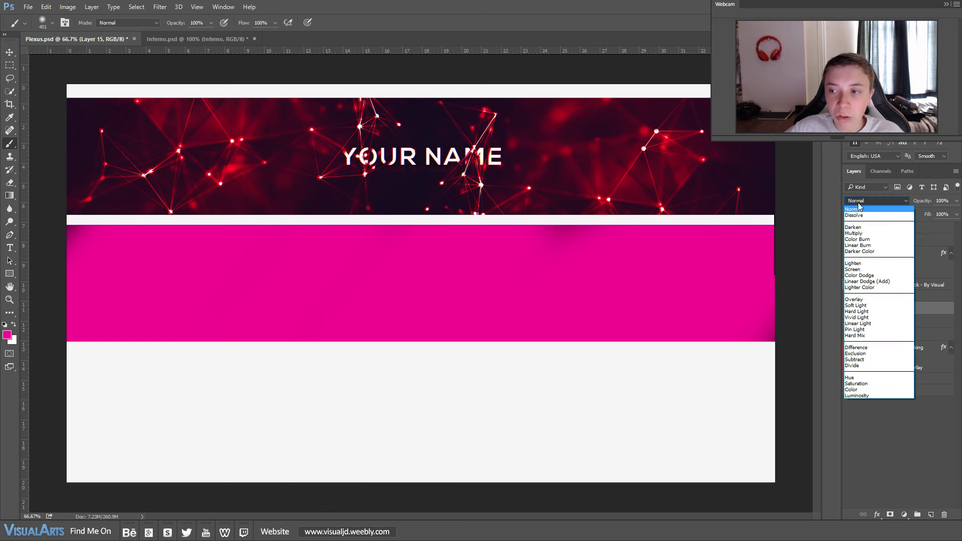
click(853, 299)
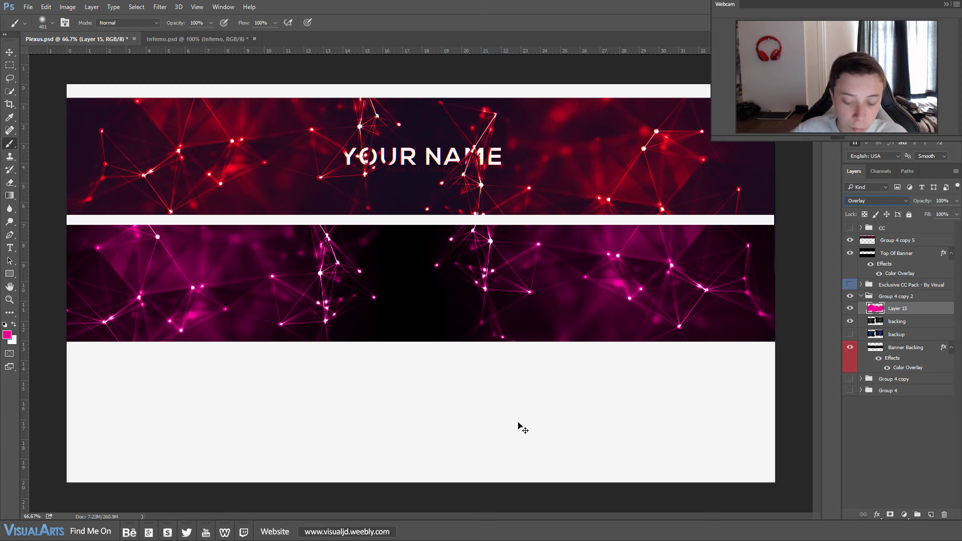
key(ctrl+minus)
key(ctrl+minus)
key(ctrl+plus)
key(ctrl+plus)
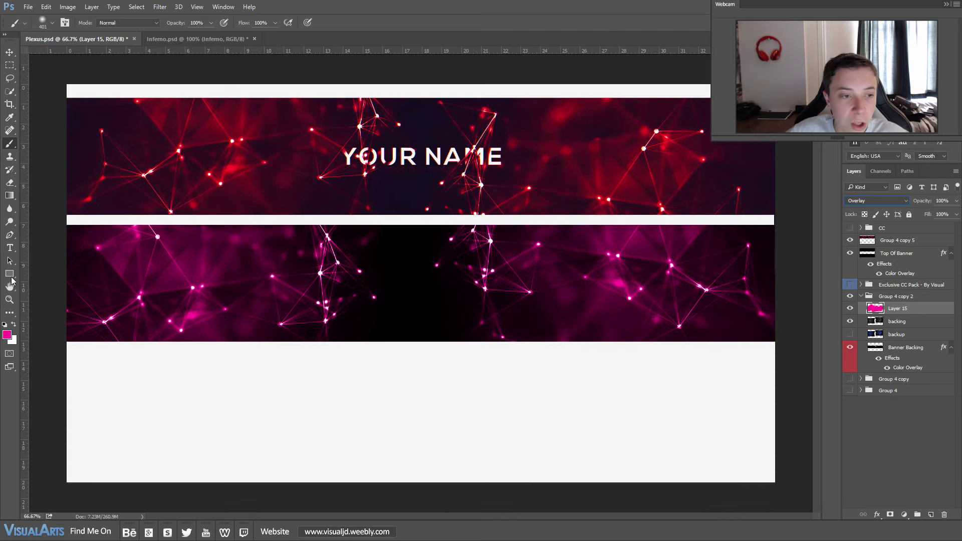
Type the VISUALARTS title at the lower banner's centre, using the guides for placement.
click(9, 248)
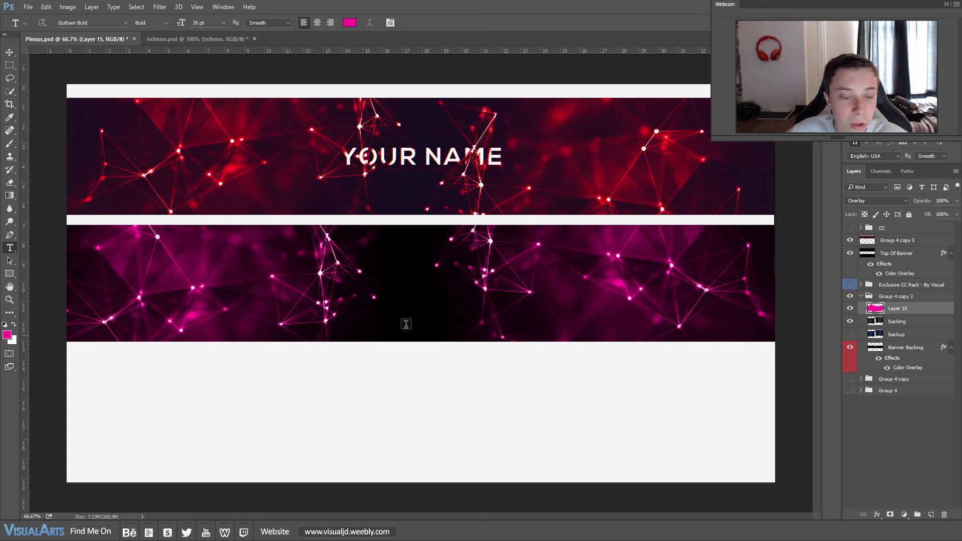
click(349, 282)
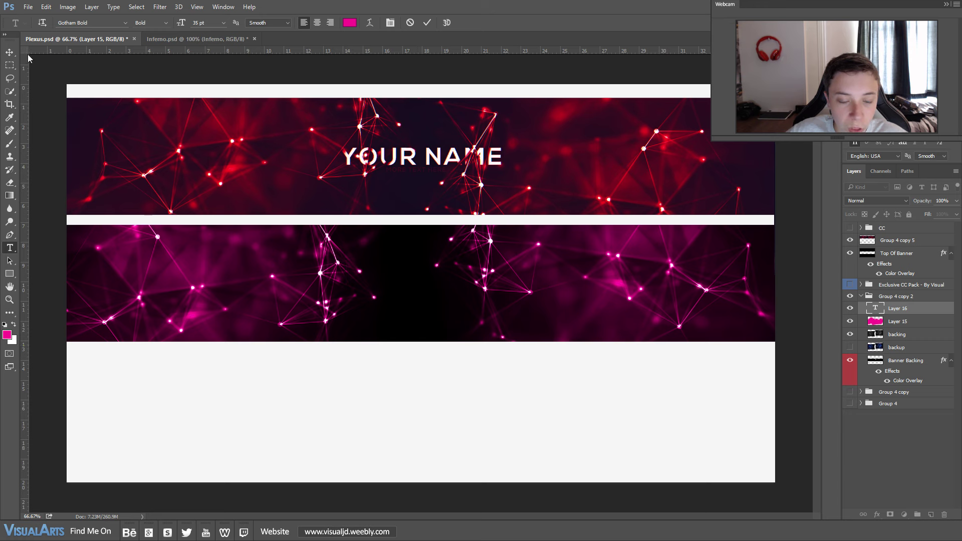
click(9, 53)
key(ctrl+semicolon)
click(10, 247)
click(336, 276)
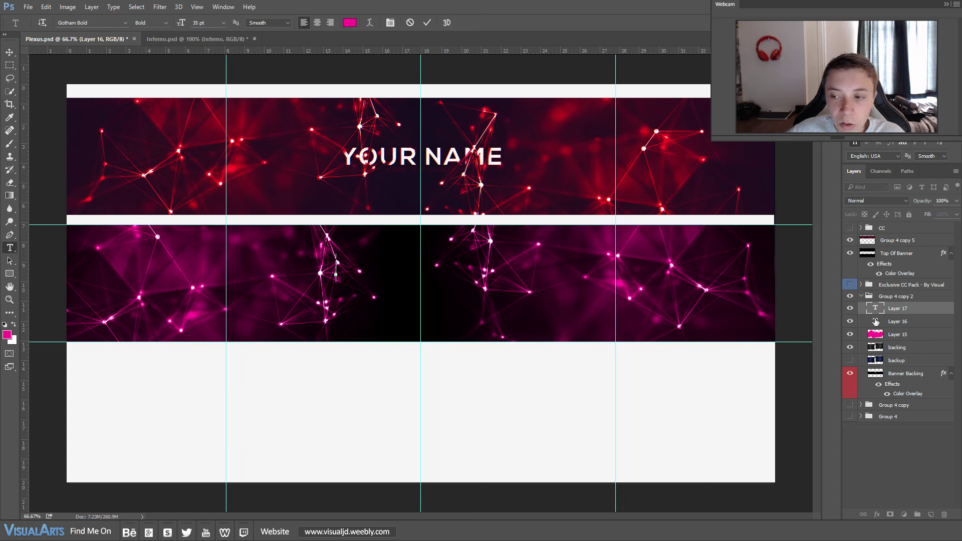
text(V)
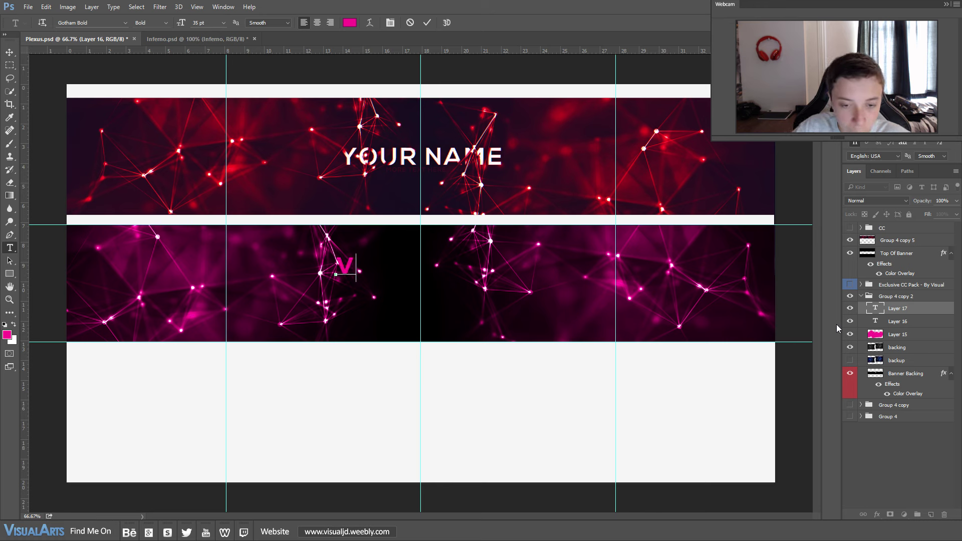
text(ISUALARTS)
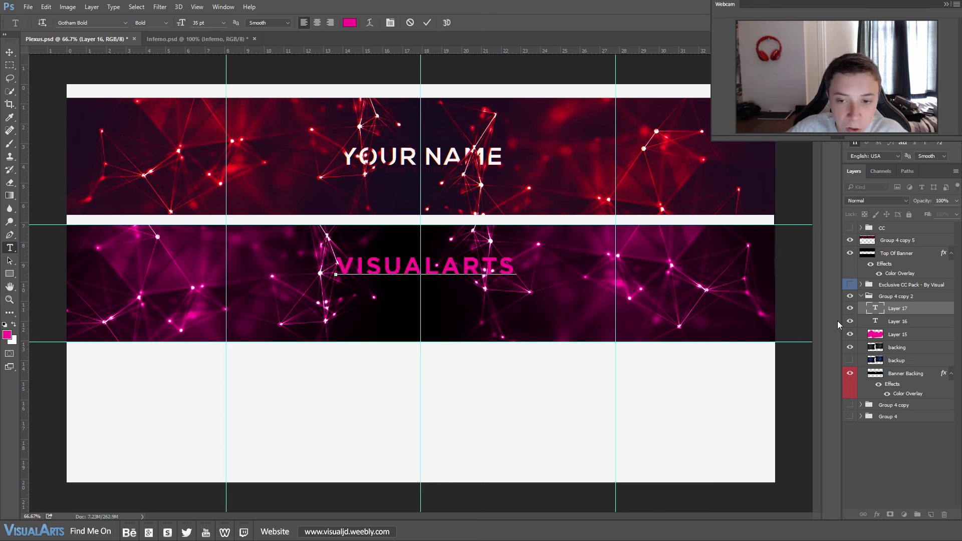
click(9, 52)
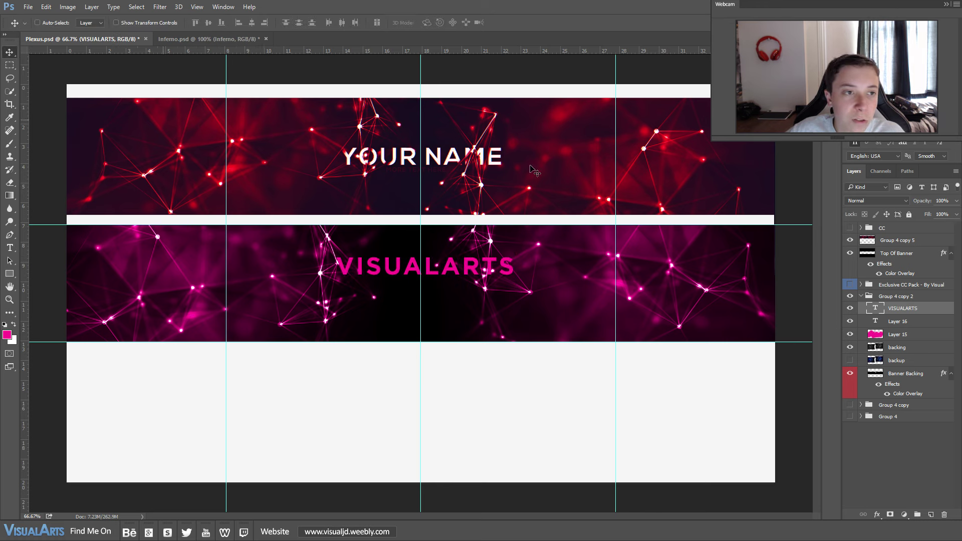
Delete the empty Layer 16 and reselect the VISUALARTS text layer.
click(898, 321)
key(Delete)
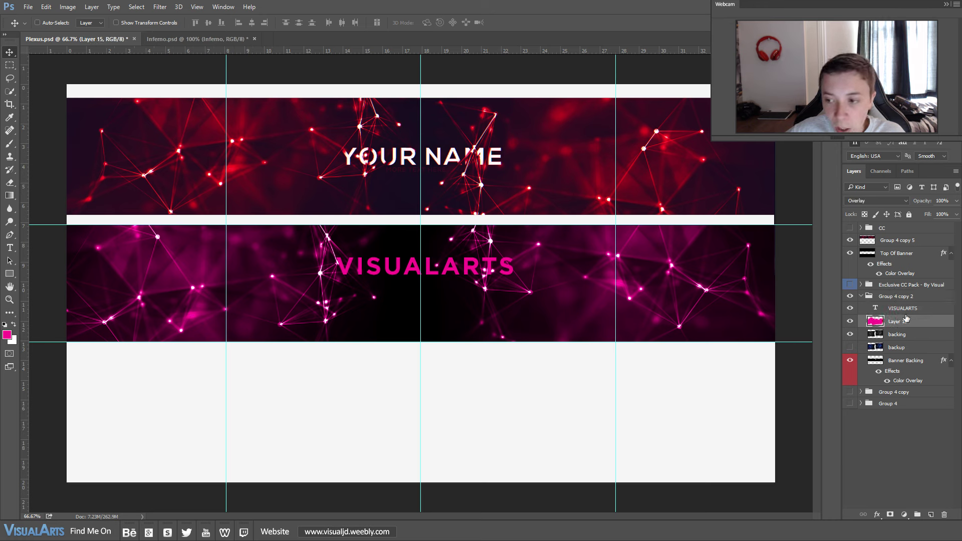
click(902, 308)
click(9, 247)
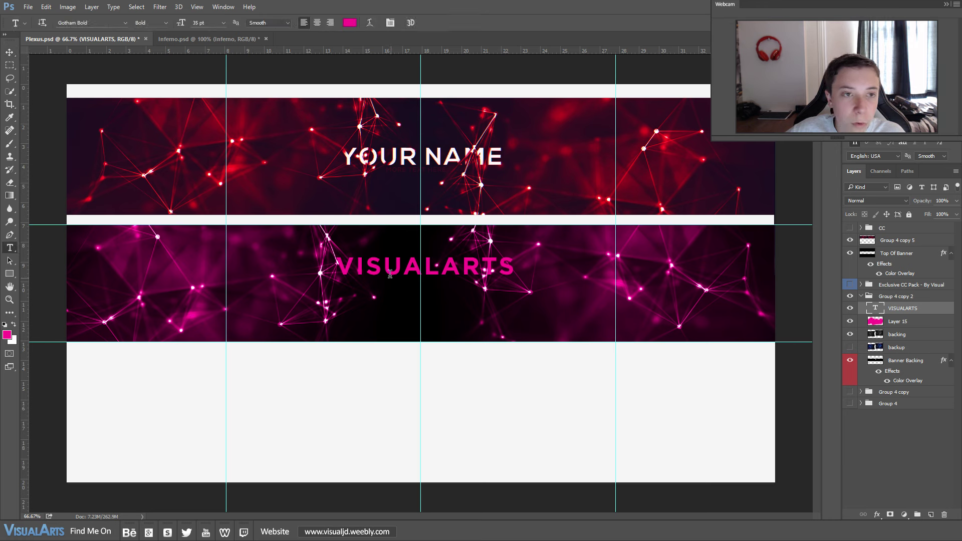
click(9, 52)
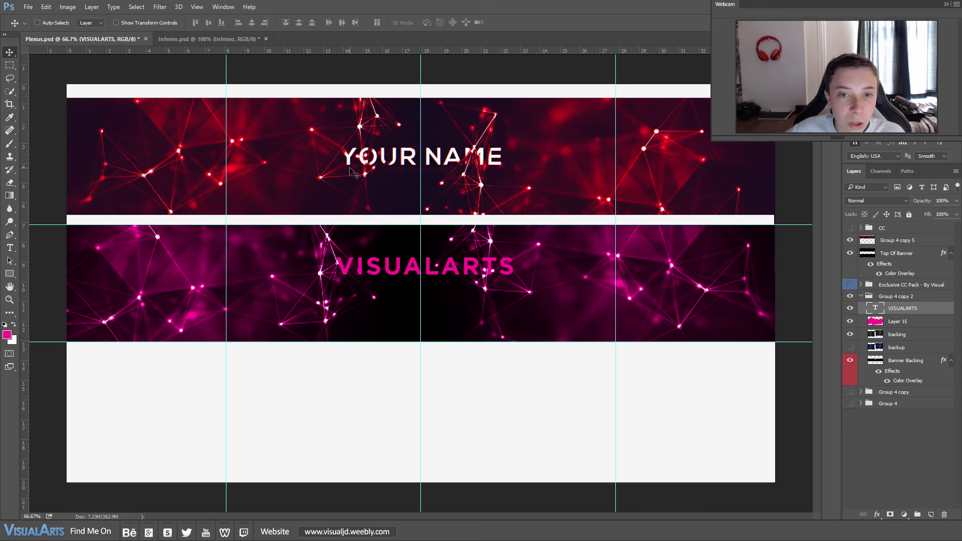
Move the VISUALARTS title down-left and tighten its letter spacing by two Alt+Left steps.
drag(381, 269, 364, 284)
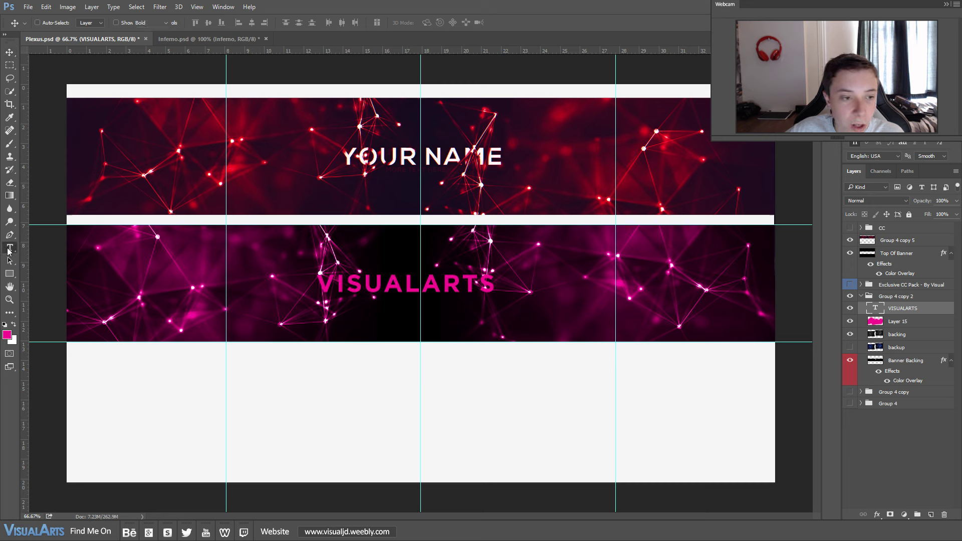
click(9, 247)
click(357, 280)
key(ctrl+a)
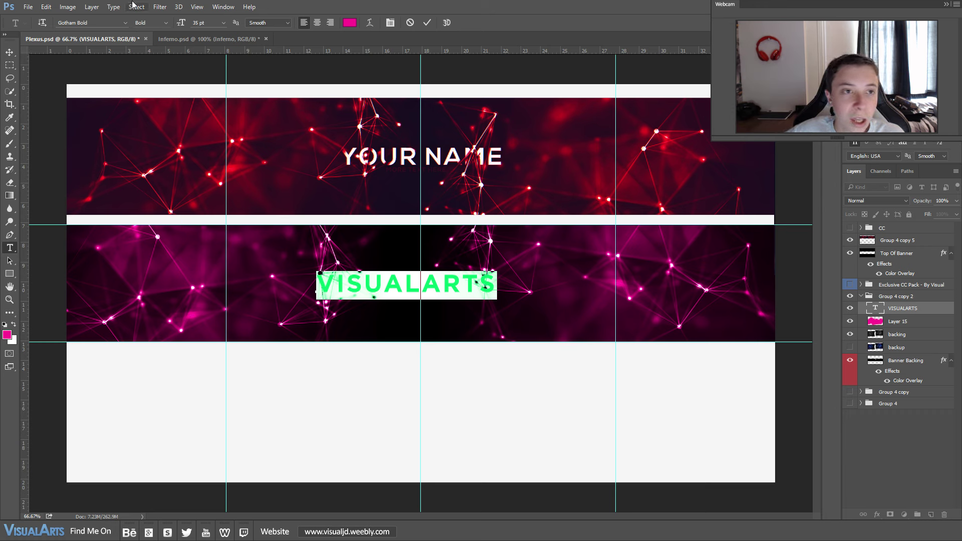
click(389, 25)
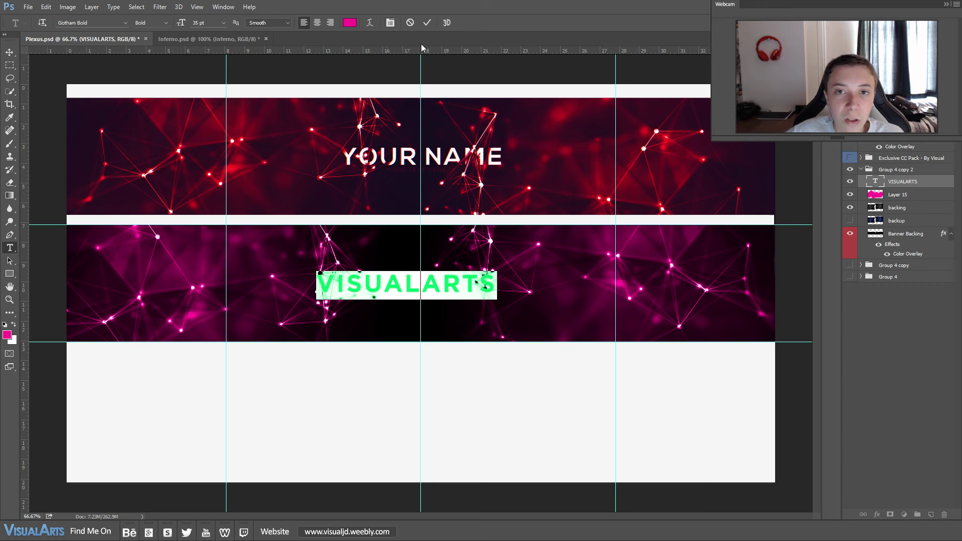
click(390, 24)
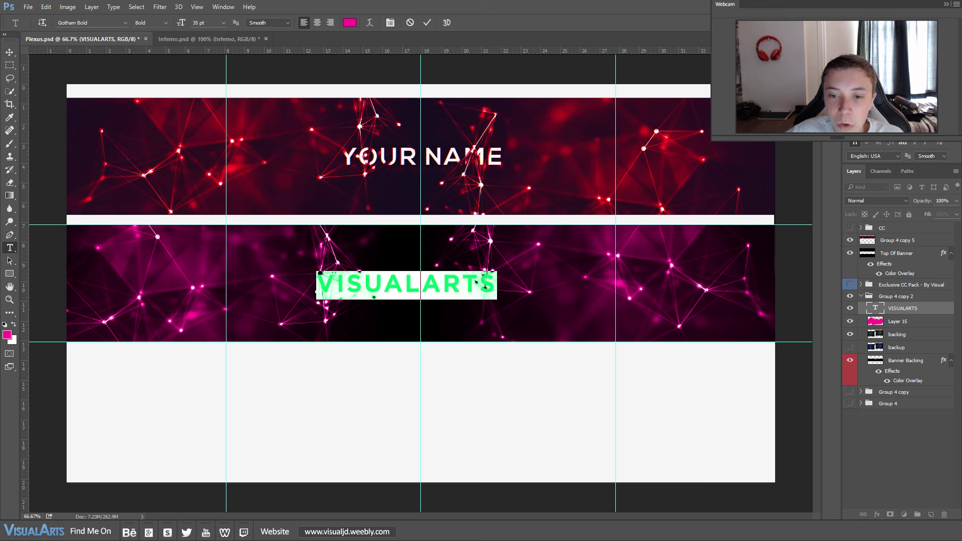
key(alt+Left)
key(alt+Left)
key(alt+Left)
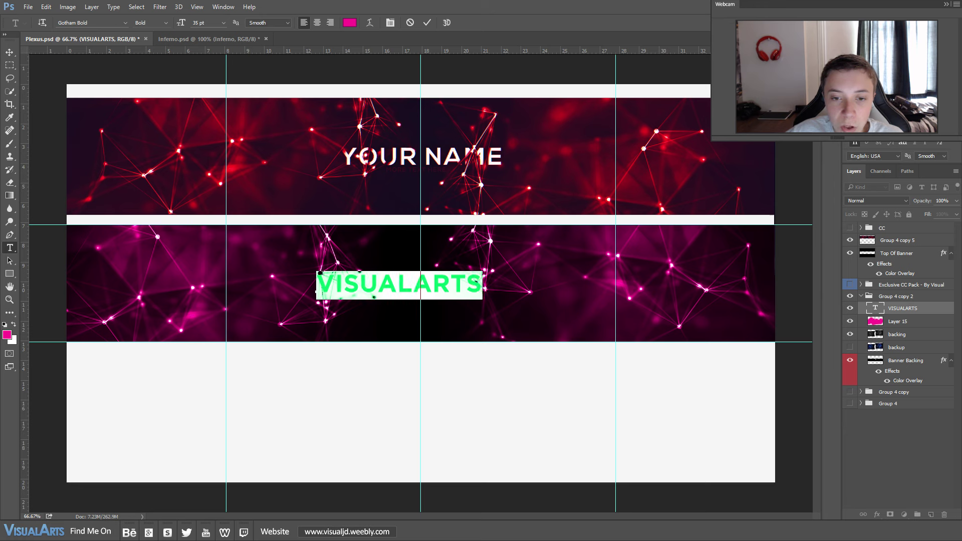
key(alt+Left)
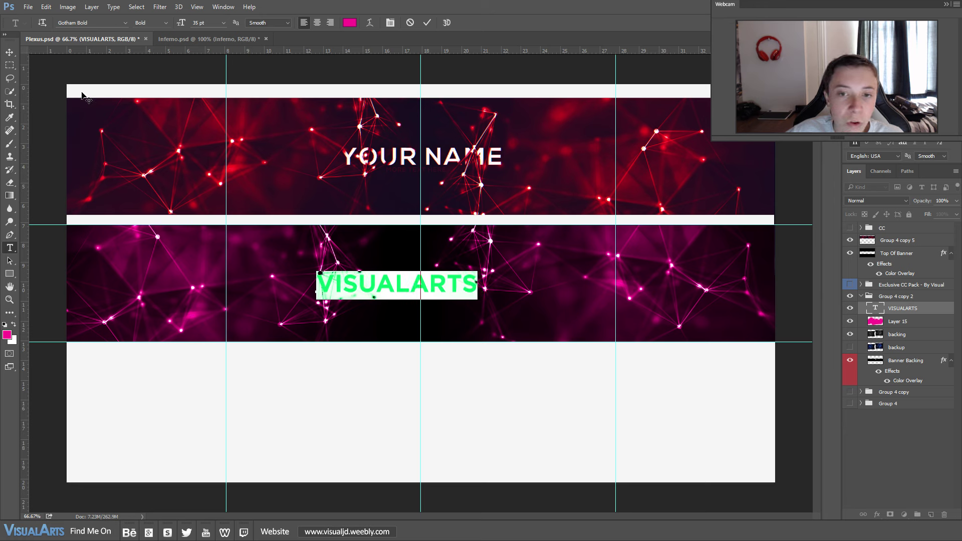
Commit the text edit, then shift the title right to re-centre it and nudge it up.
click(9, 52)
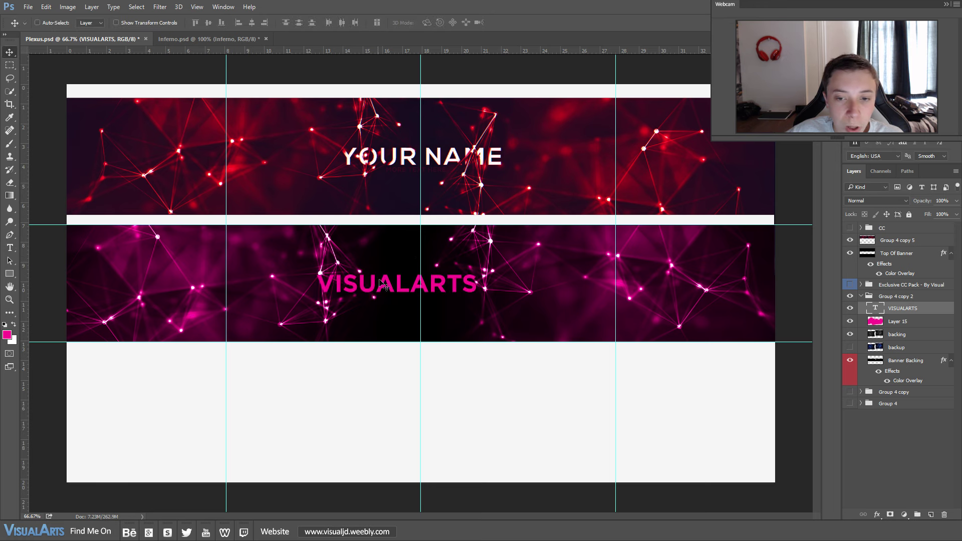
drag(387, 283, 401, 283)
key(Up)
key(Up)
key(Up)
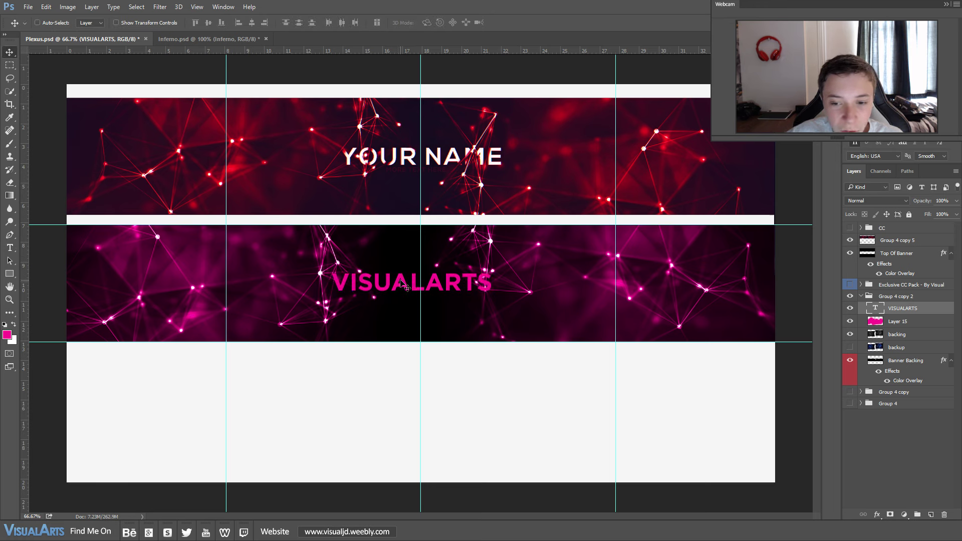
Hide the guides and the original VISUALARTS layer, duplicate it, and select VISUALARTS copy 2.
key(ctrl+semicolon)
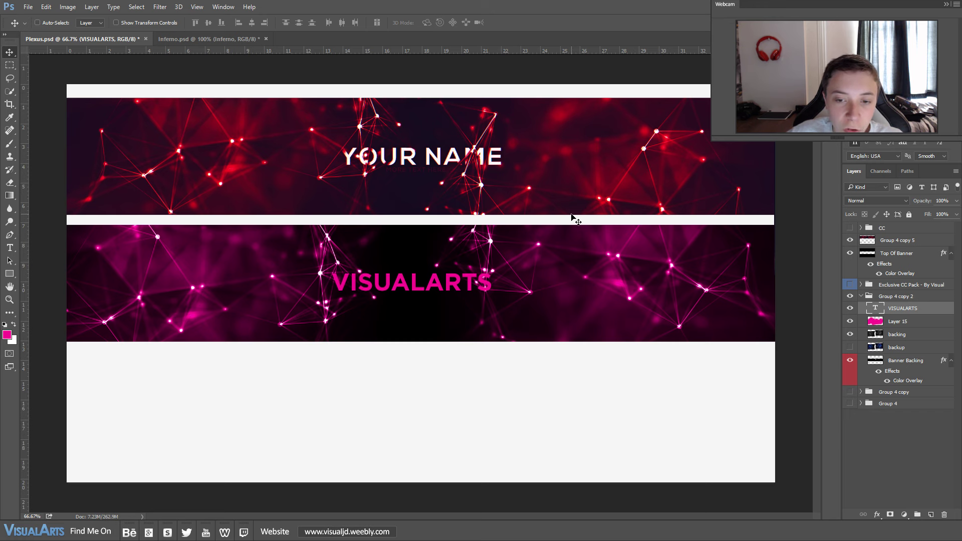
click(848, 308)
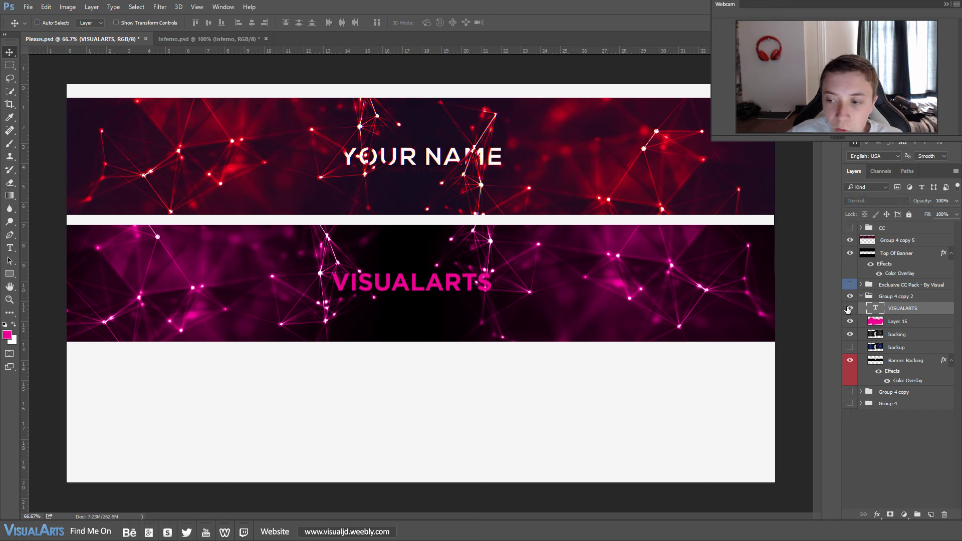
key(ctrl+j)
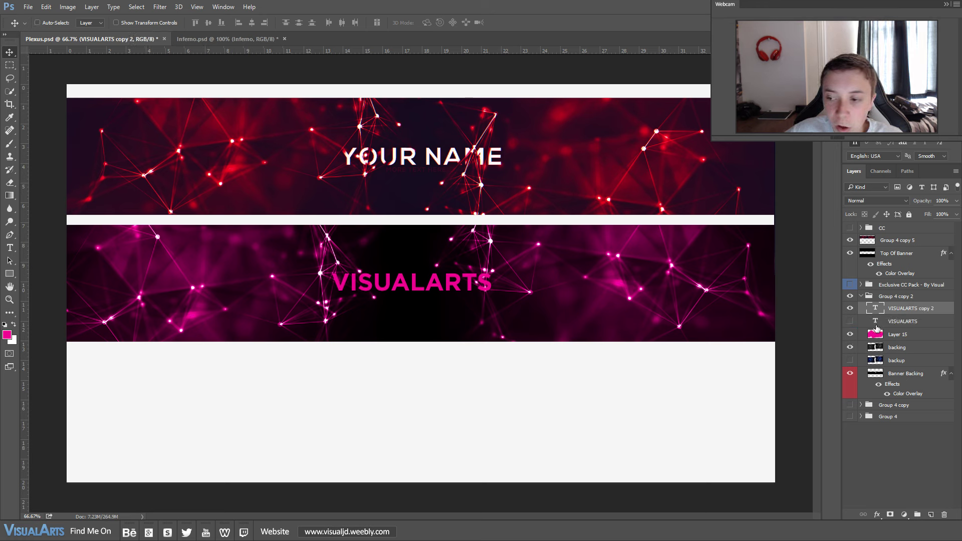
click(940, 322)
click(902, 308)
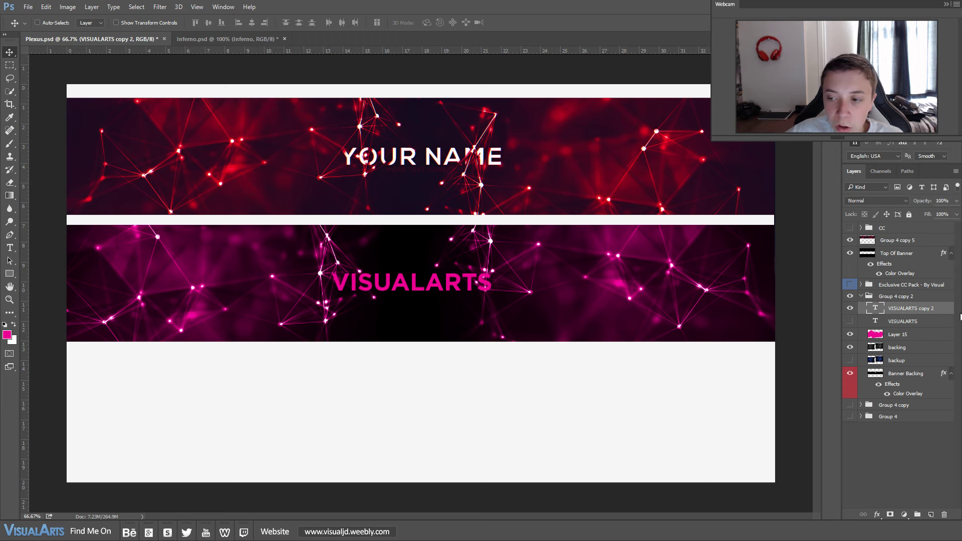
Give VISUALARTS copy 2 a Color Overlay in near-white light grey #eeeeee.
double_click(945, 315)
drag(469, 159, 704, 165)
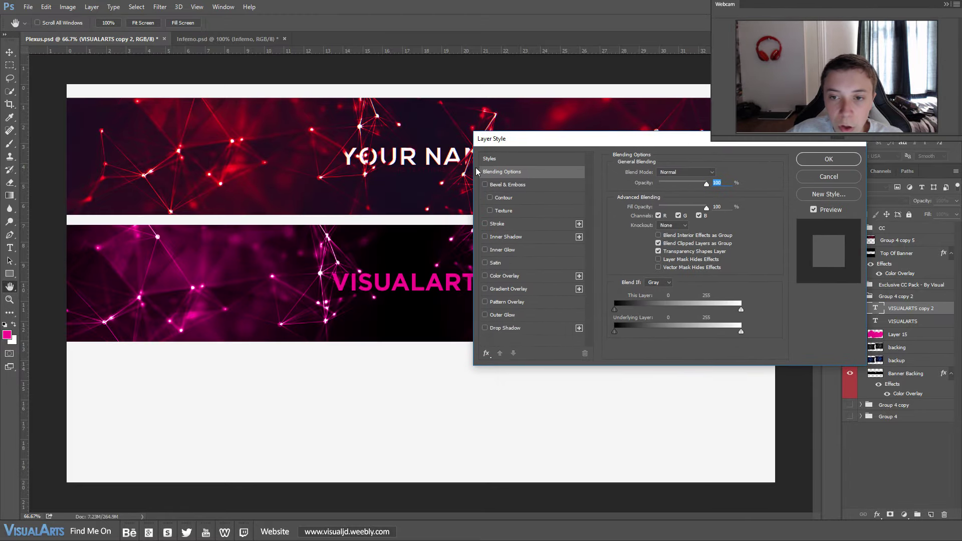
click(504, 276)
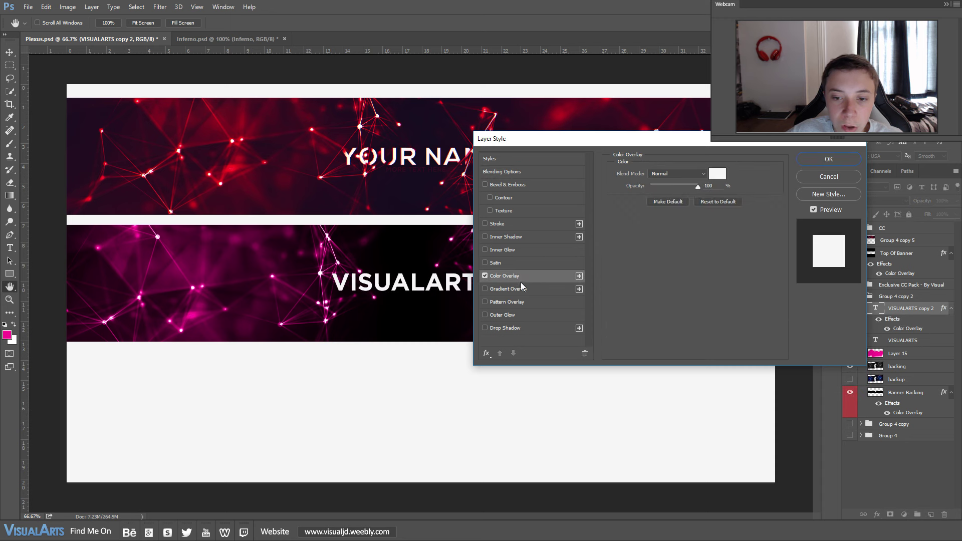
click(716, 175)
mouse_move(394, 247)
mouse_down()
mouse_move(452, 247)
mouse_move(434, 279)
mouse_move(444, 280)
mouse_move(436, 278)
mouse_up()
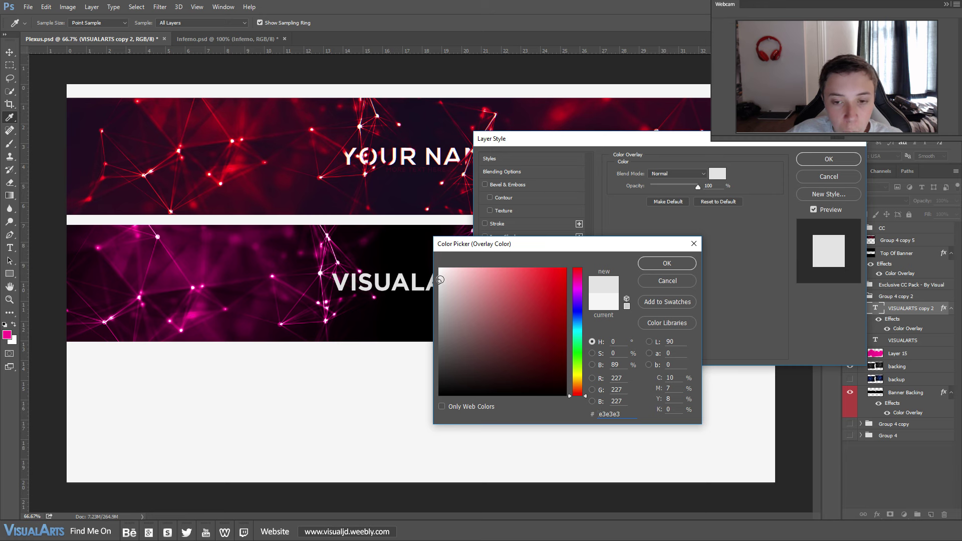
drag(445, 285, 430, 276)
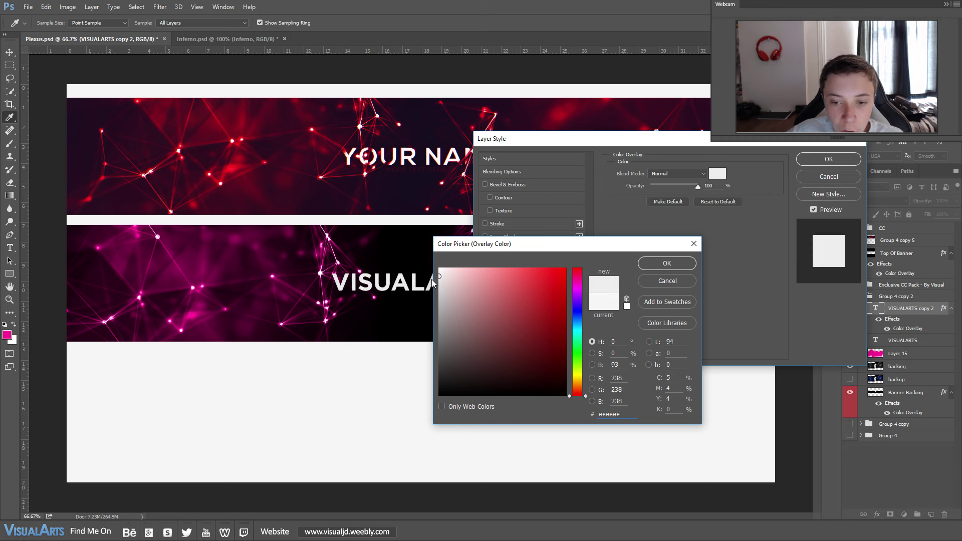
drag(616, 412, 605, 413)
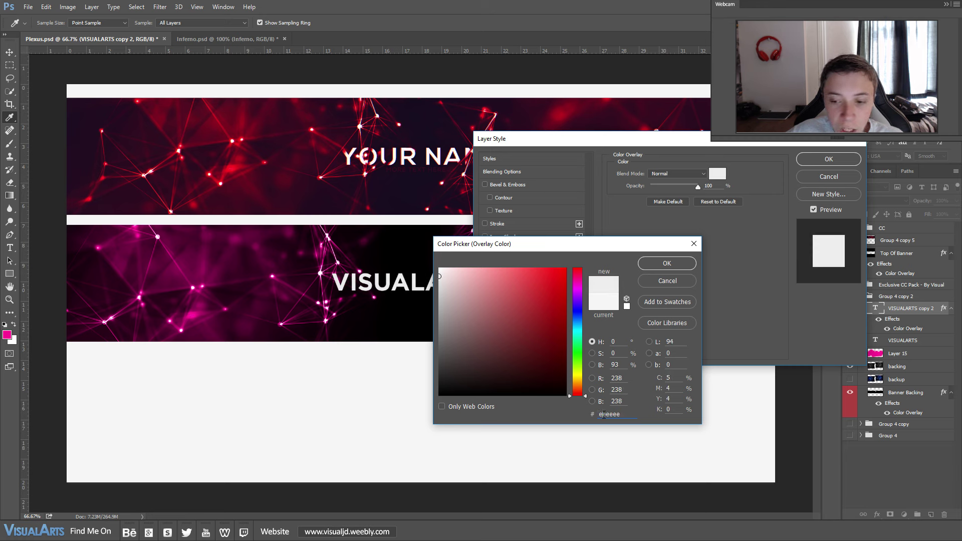
click(662, 262)
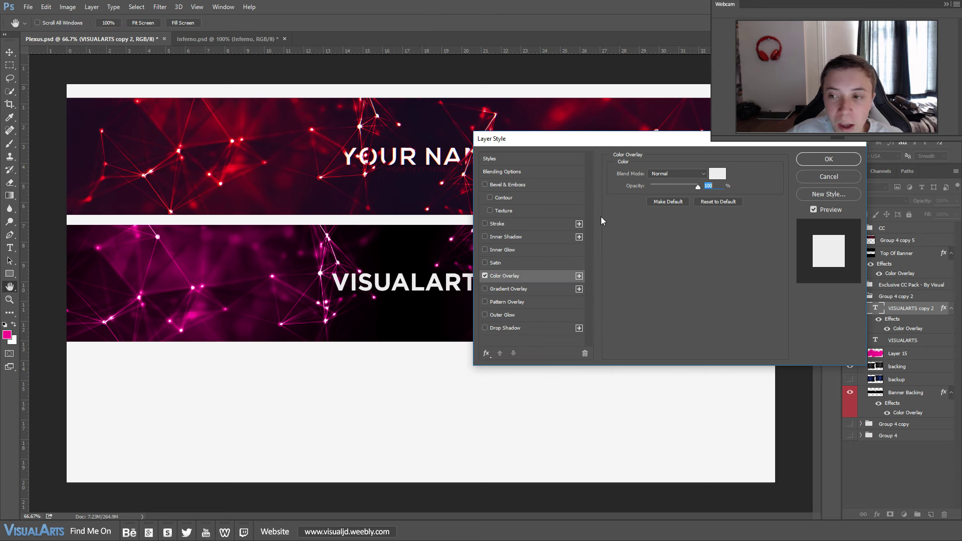
Apply the colour overlay and enable an Outer Glow in Screen mode with adjusted opacity.
click(834, 159)
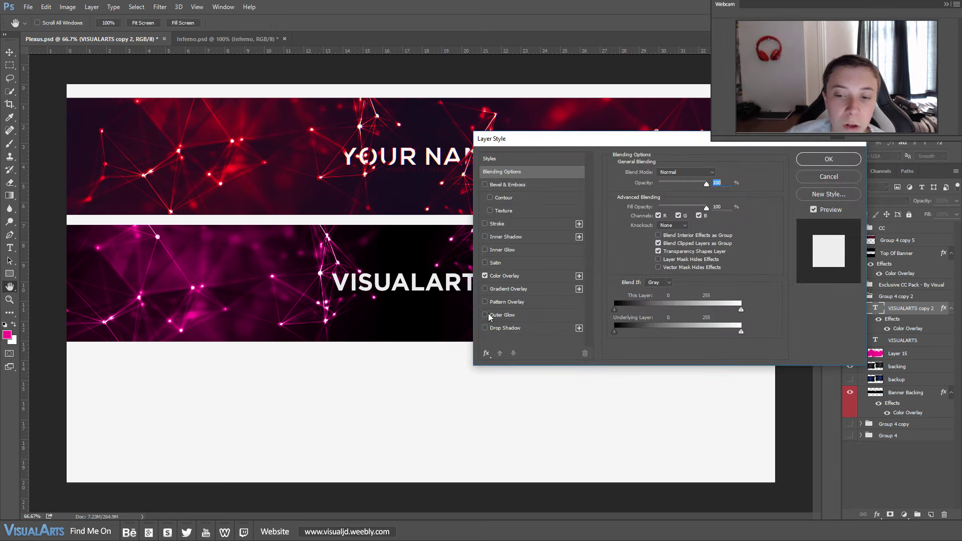
click(487, 314)
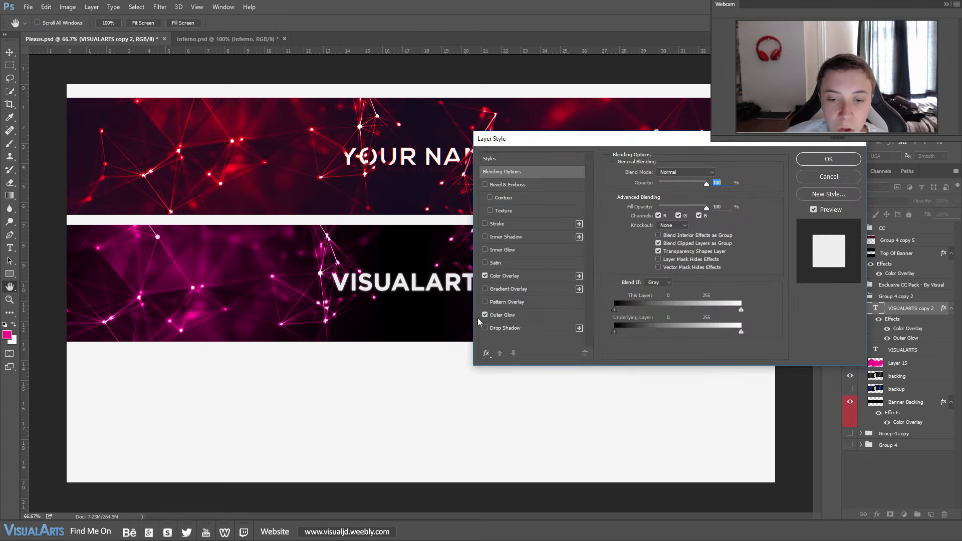
click(505, 316)
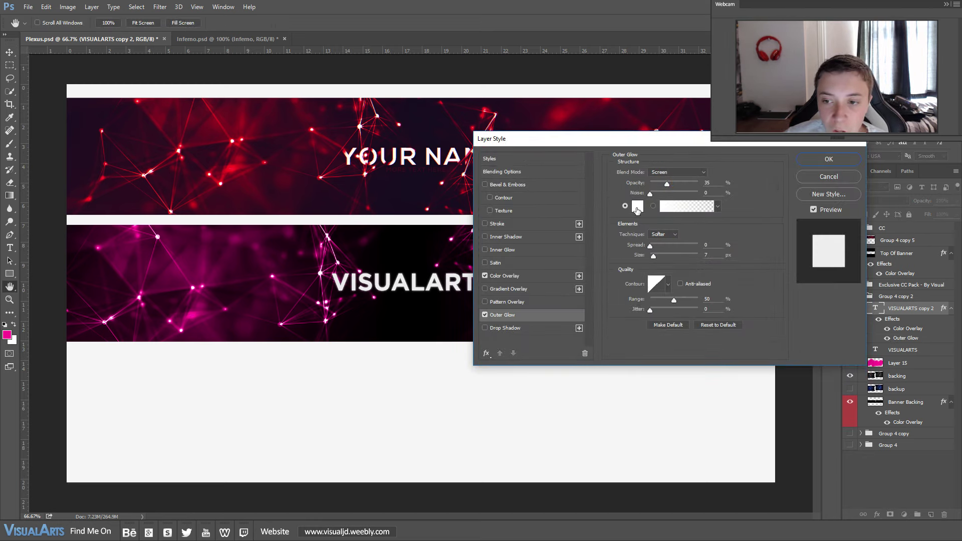
click(637, 206)
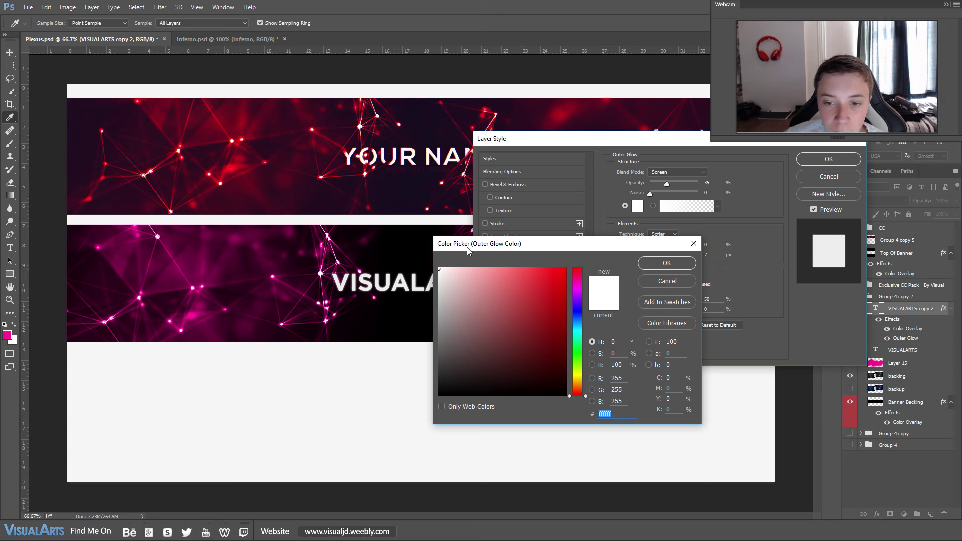
click(667, 263)
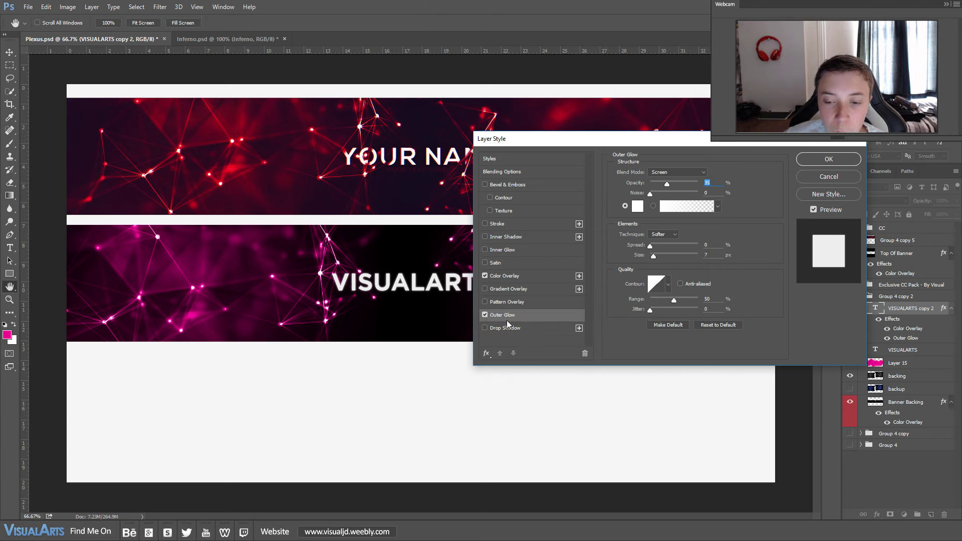
click(667, 171)
click(665, 173)
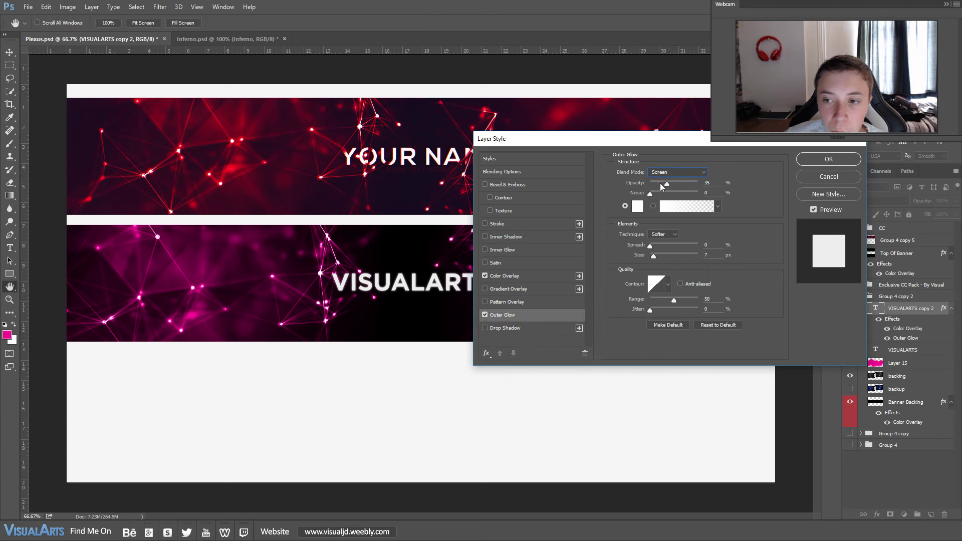
drag(668, 184, 668, 184)
Make the glow pink (ff13b4) at 60% opacity and 5 px size, then close Layer Style.
click(634, 209)
drag(578, 293, 589, 244)
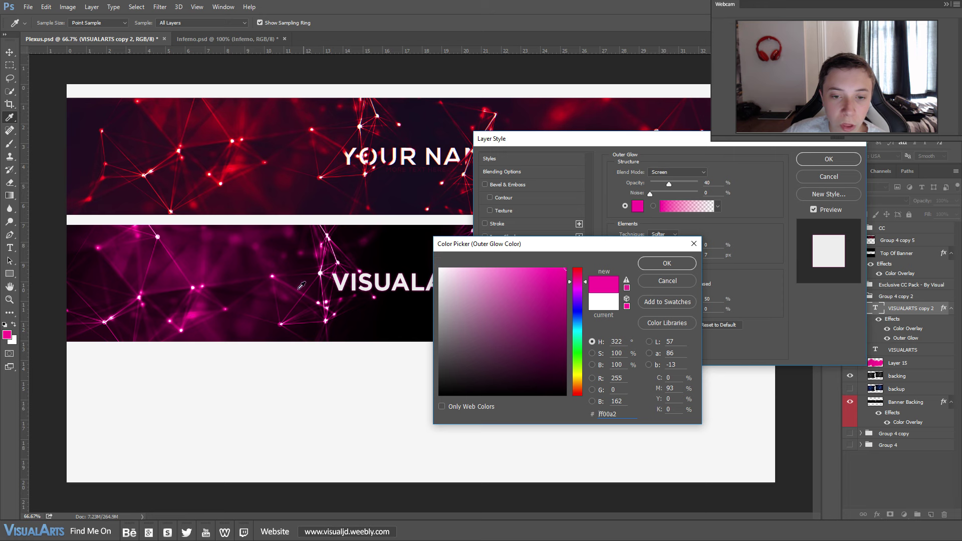
click(576, 279)
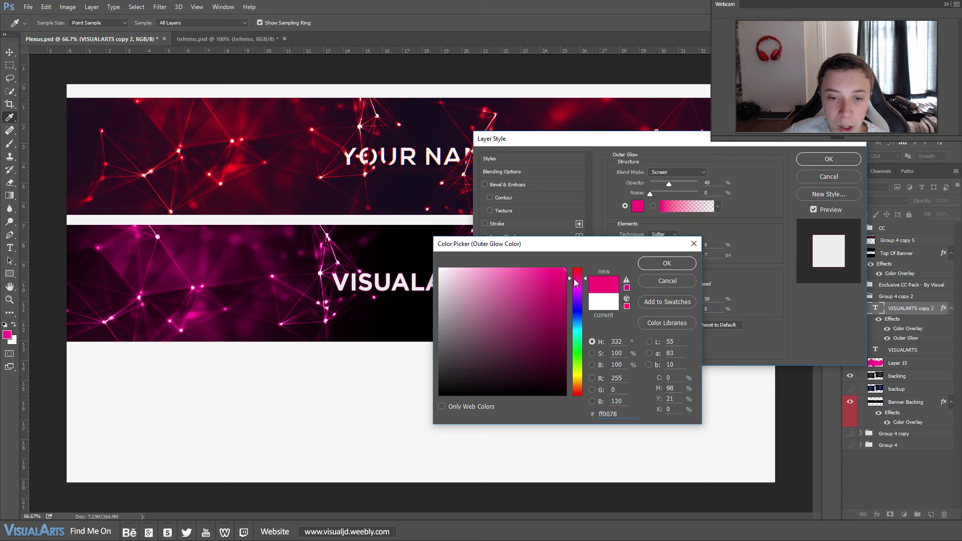
mouse_move(573, 279)
mouse_down()
mouse_move(574, 287)
mouse_move(557, 259)
mouse_up()
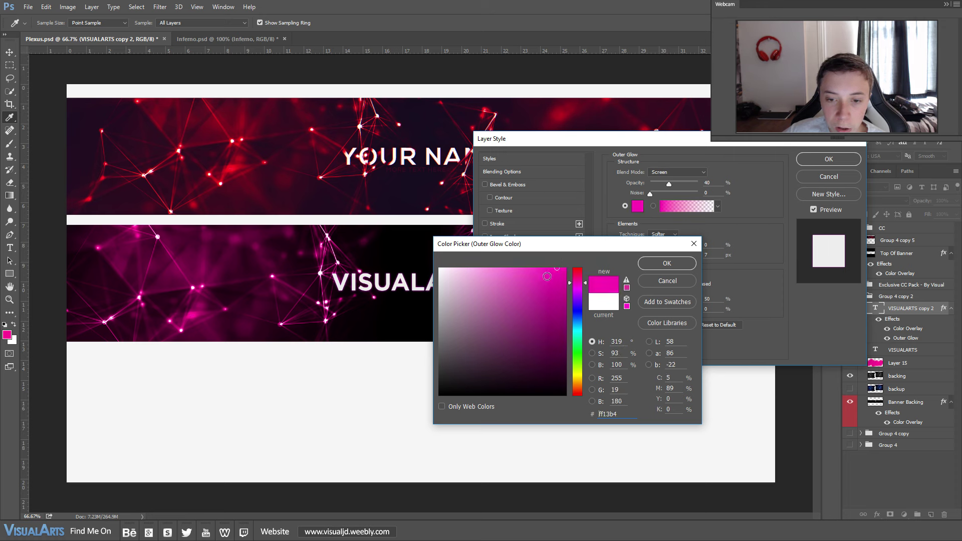
click(668, 263)
mouse_move(667, 183)
mouse_down()
mouse_move(698, 178)
mouse_move(683, 182)
mouse_up()
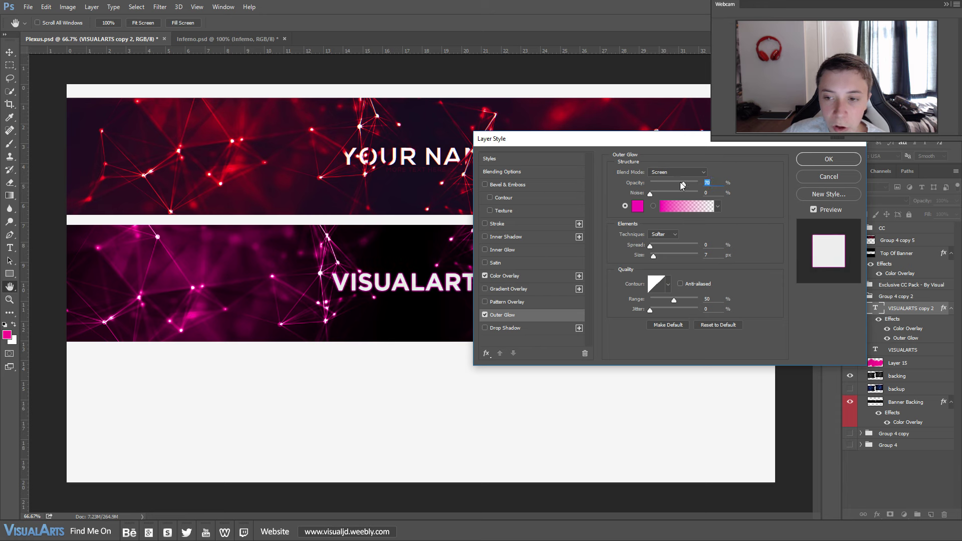
drag(682, 185, 681, 184)
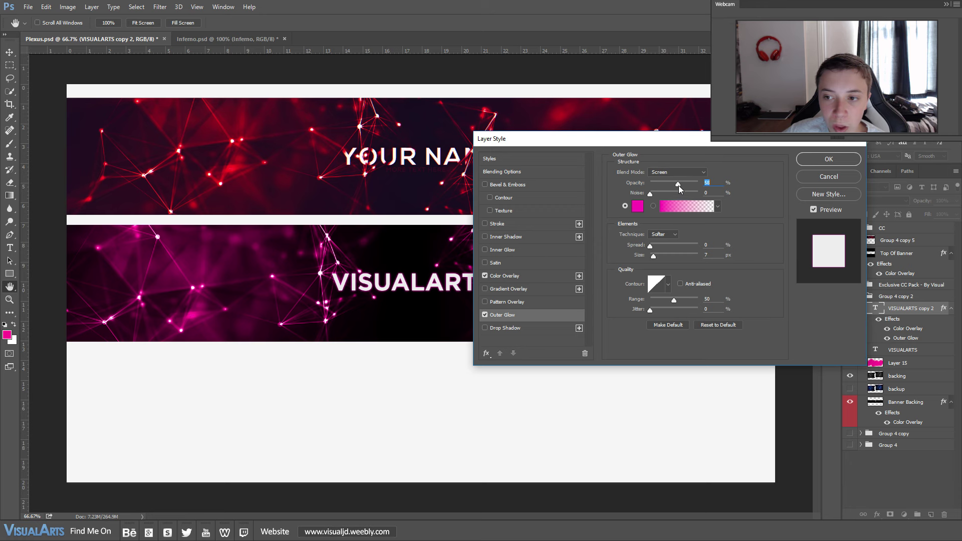
click(652, 256)
text(5)
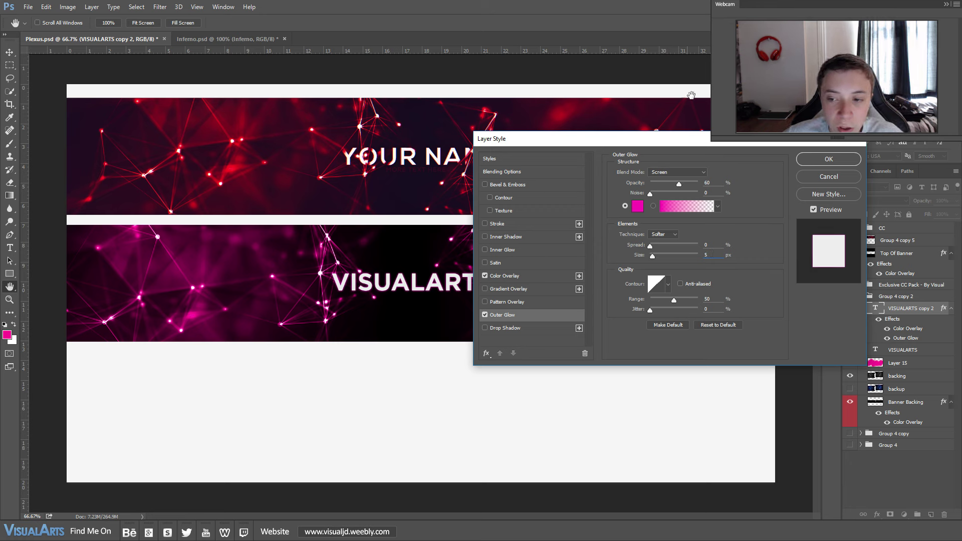
click(808, 160)
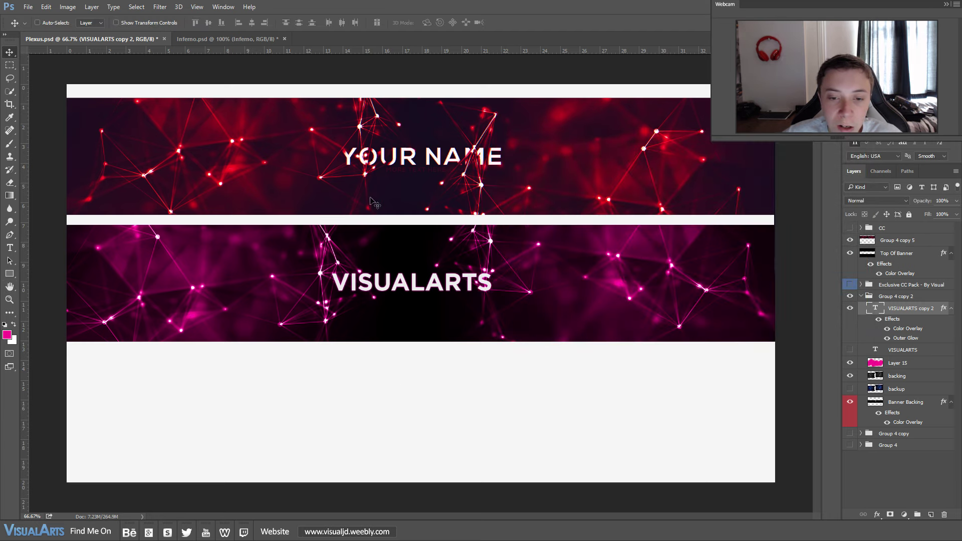
Duplicate the title as VISUALARTS copy 3, hide copy 2, and rasterize its type and layer style.
key(ctrl)
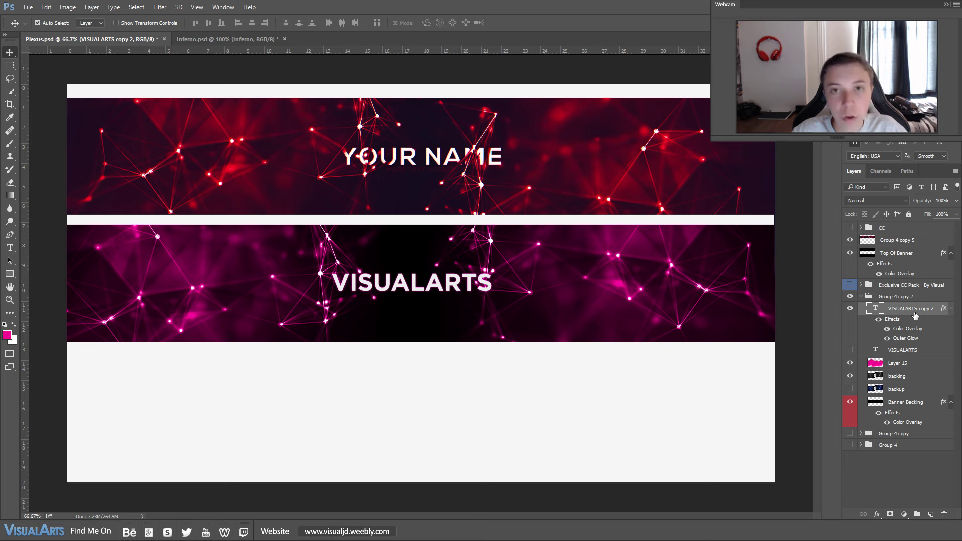
key(ctrl+j)
click(849, 349)
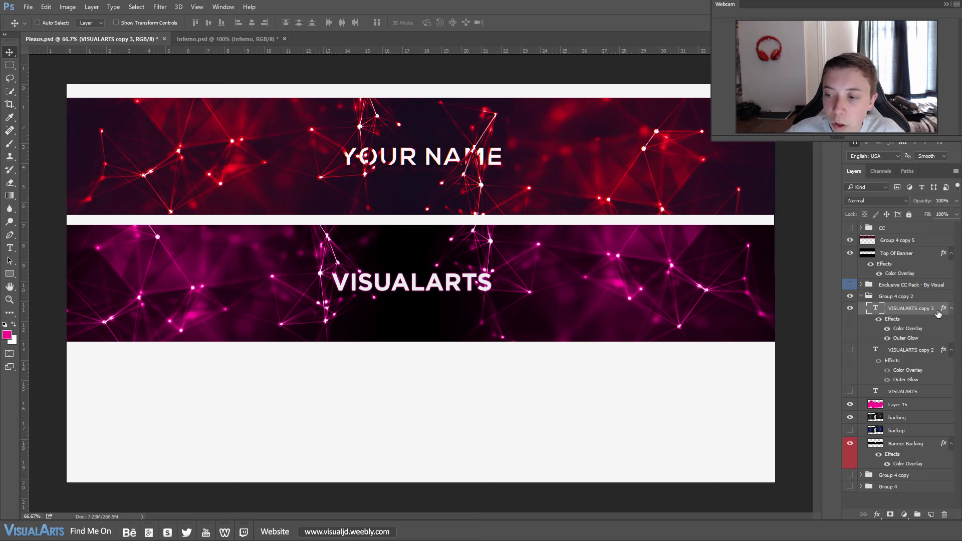
right_click(926, 310)
click(731, 217)
right_click(927, 308)
click(836, 211)
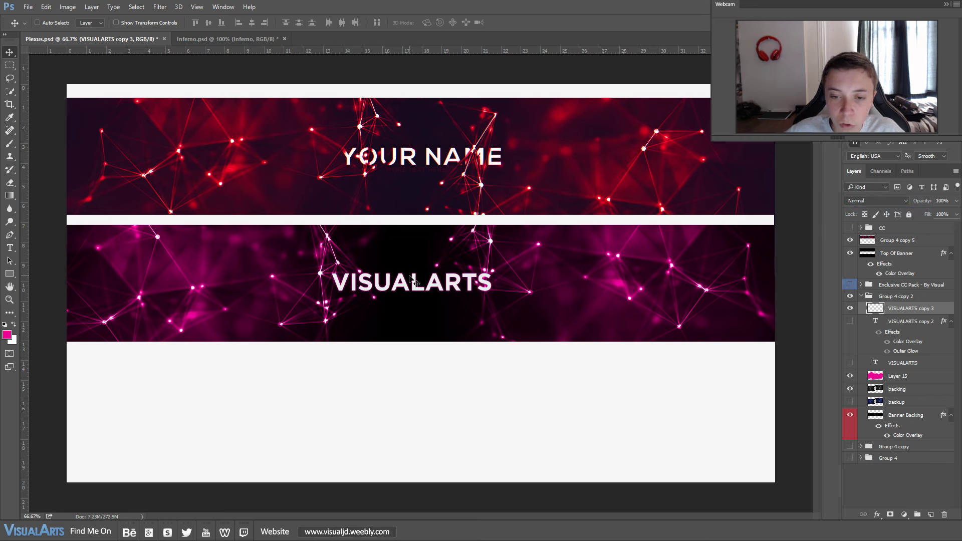
Zoom in and fade out the V's left edge with a 20 px Eraser.
key(ctrl+plus)
key(ctrl+plus)
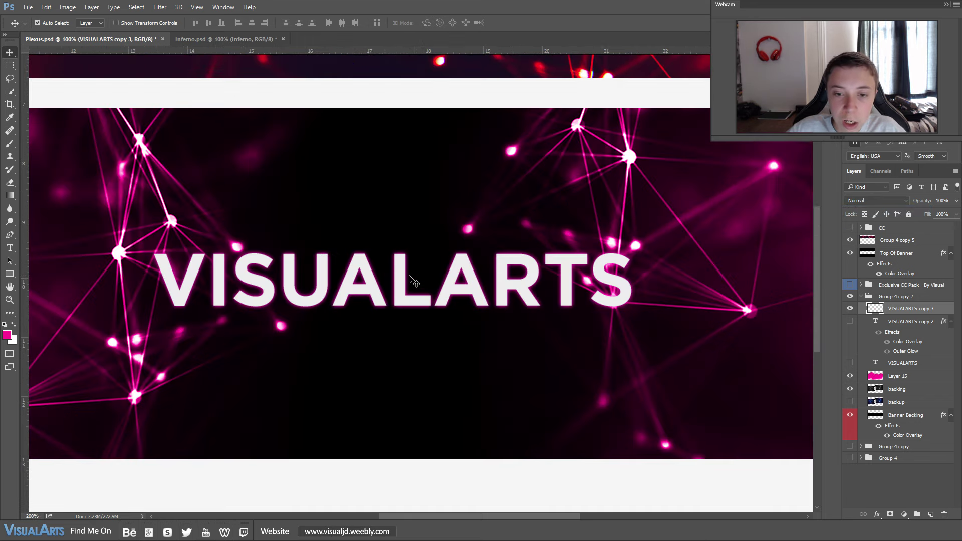
click(9, 182)
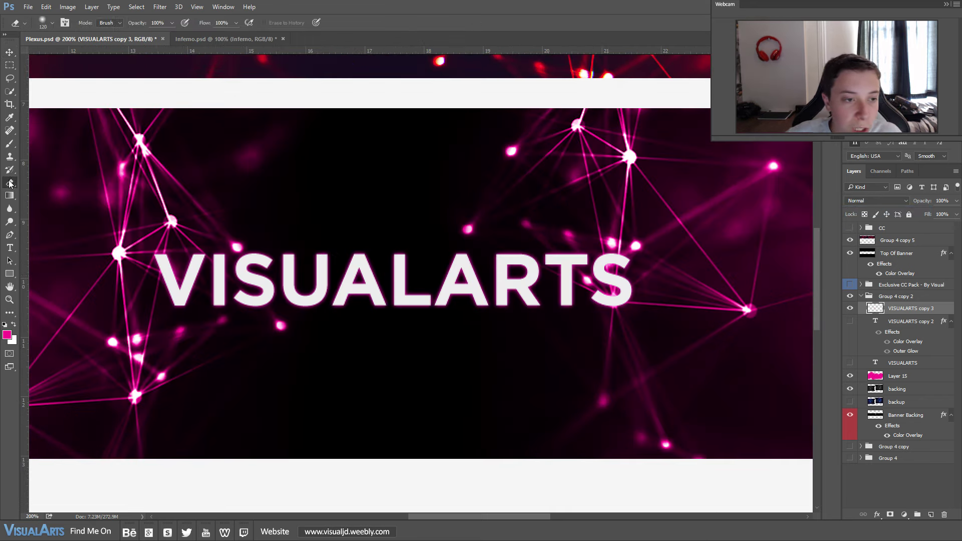
click(50, 23)
click(70, 56)
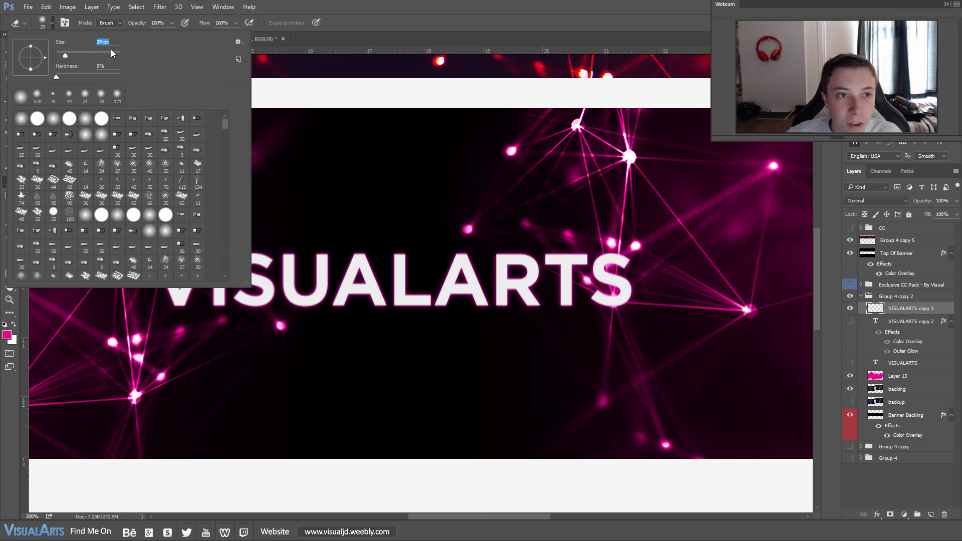
text(20)
key(Return)
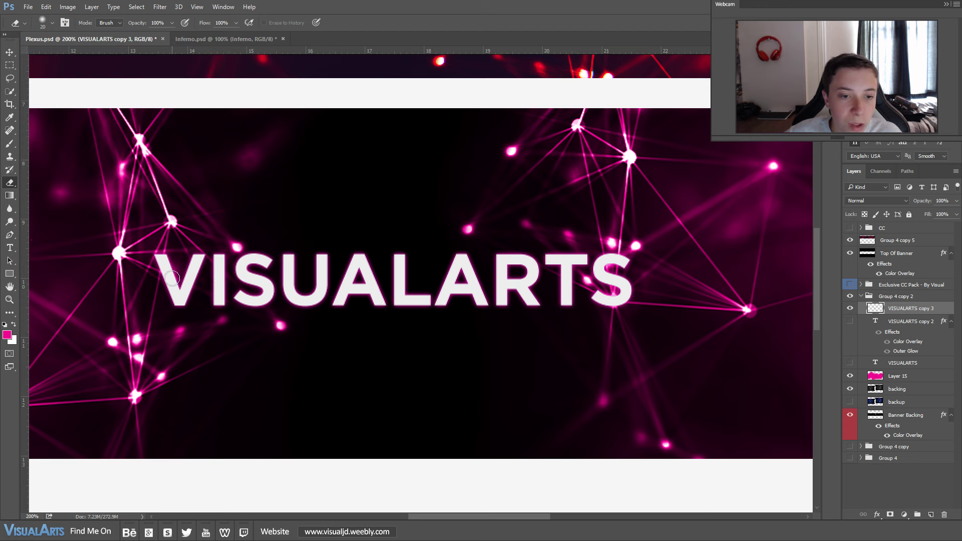
mouse_move(168, 247)
mouse_down()
mouse_move(161, 242)
mouse_move(156, 275)
mouse_move(154, 243)
mouse_move(149, 294)
mouse_up()
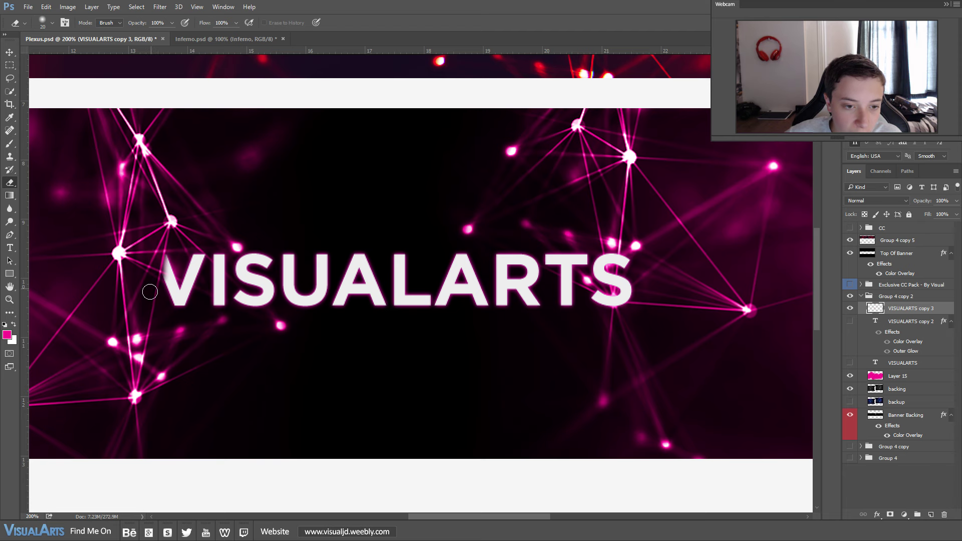
Try erasing the top of the I, undo it, and switch to a 10 px eraser.
scroll(155, 339, up, 1)
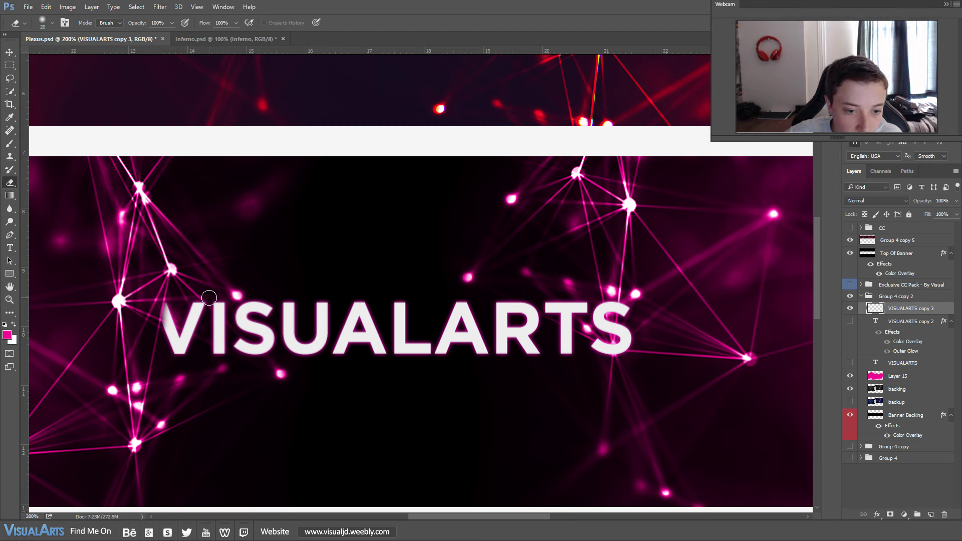
drag(223, 313, 219, 303)
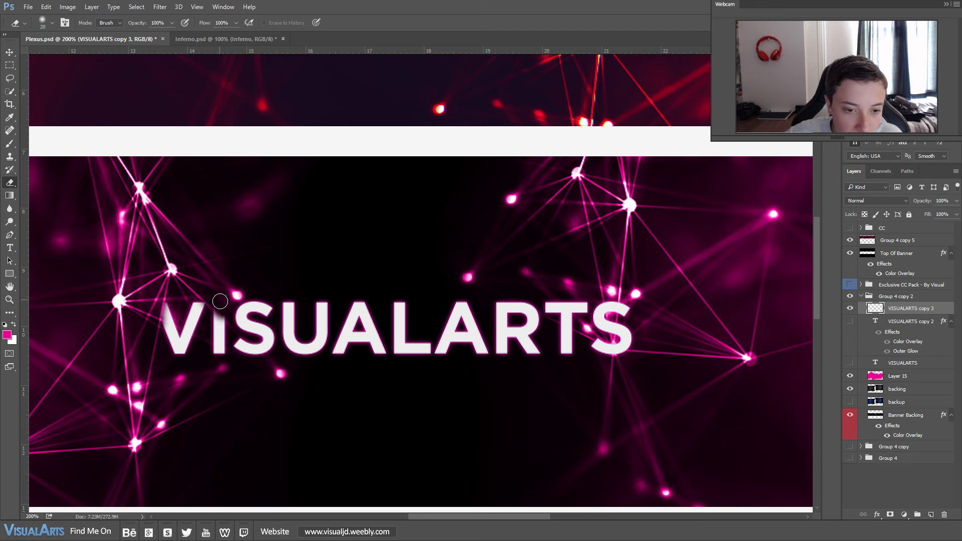
key(ctrl+z)
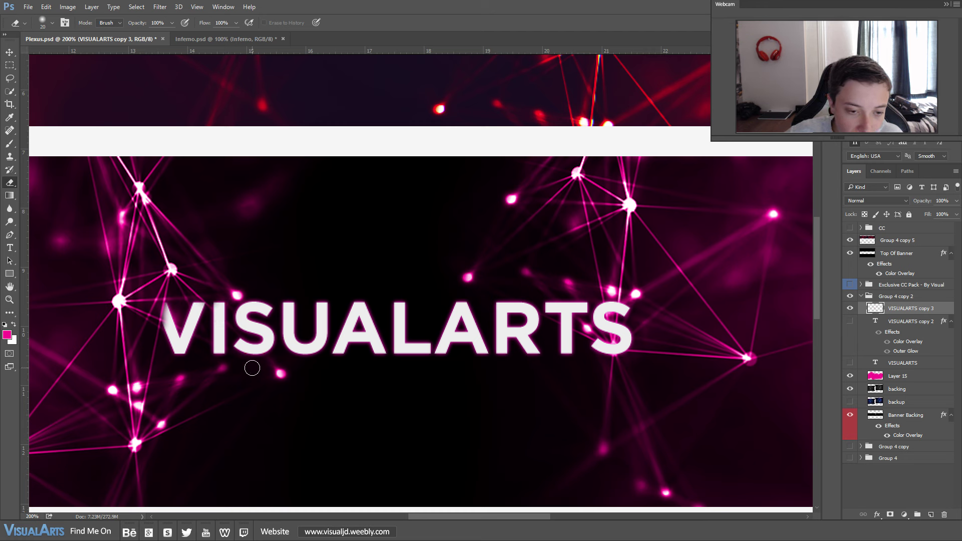
click(51, 22)
text(10)
key(Return)
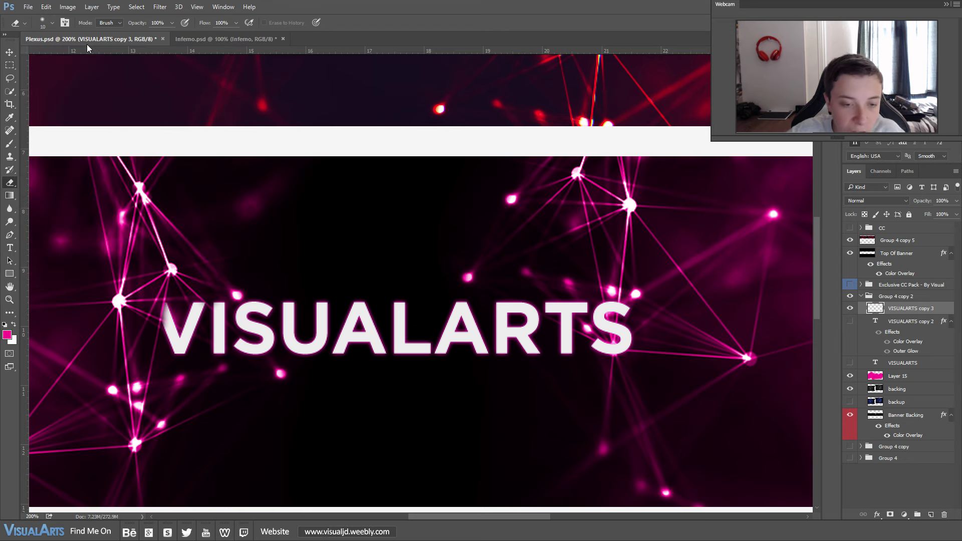
key(ctrl+plus)
Erase a notch in the top of the I and parts of the S where glow lines cross.
mouse_move(110, 313)
mouse_down()
mouse_move(128, 340)
mouse_move(112, 325)
mouse_move(124, 321)
mouse_up()
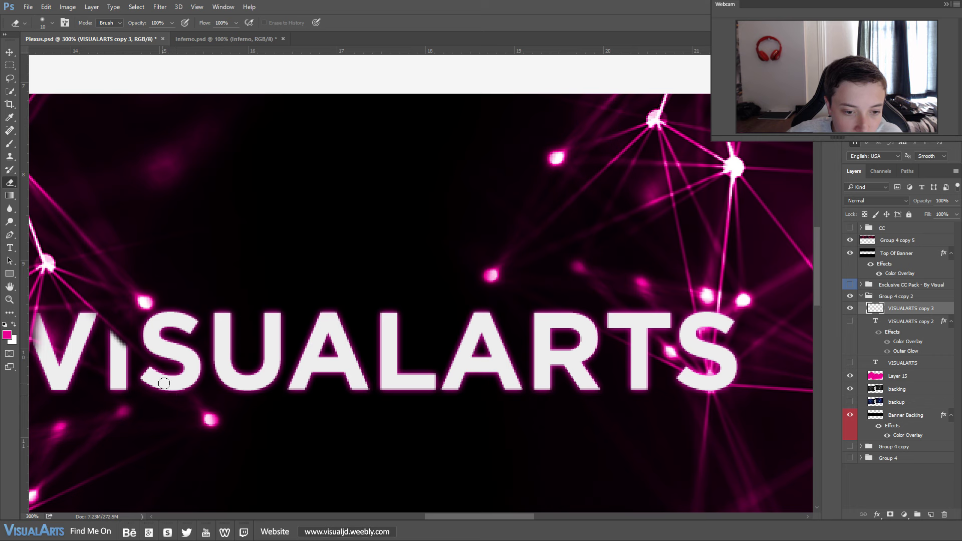
drag(451, 515, 498, 512)
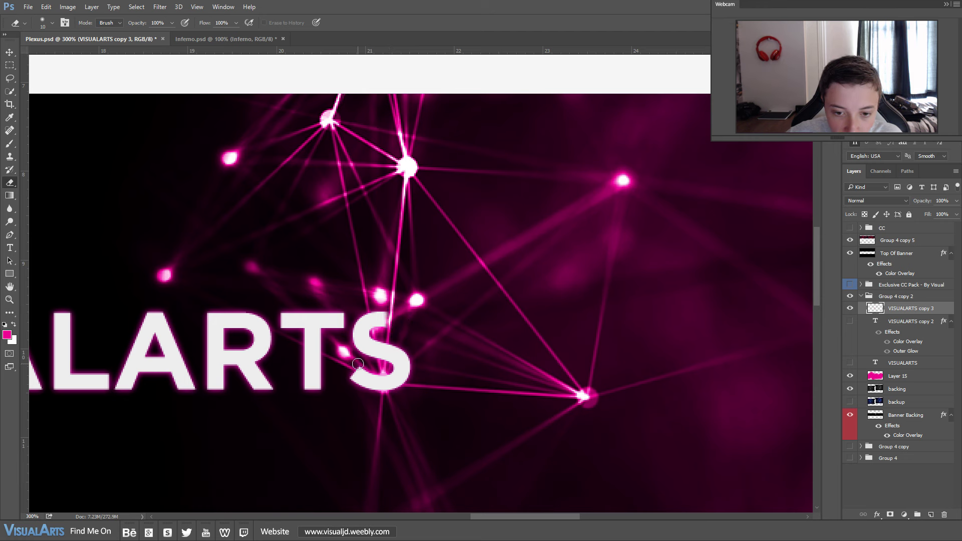
mouse_move(371, 305)
mouse_down()
mouse_move(378, 344)
mouse_move(395, 335)
mouse_up()
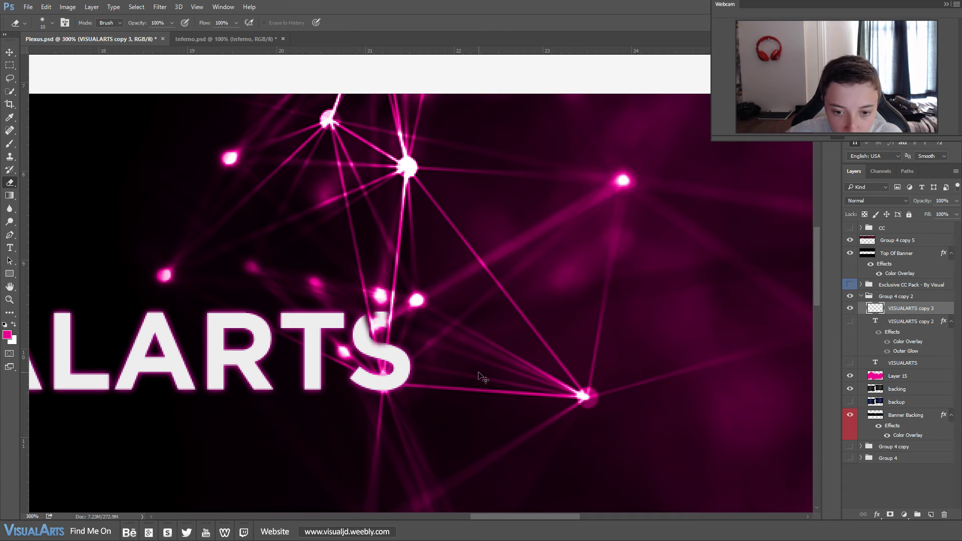
scroll(482, 378, down, 4)
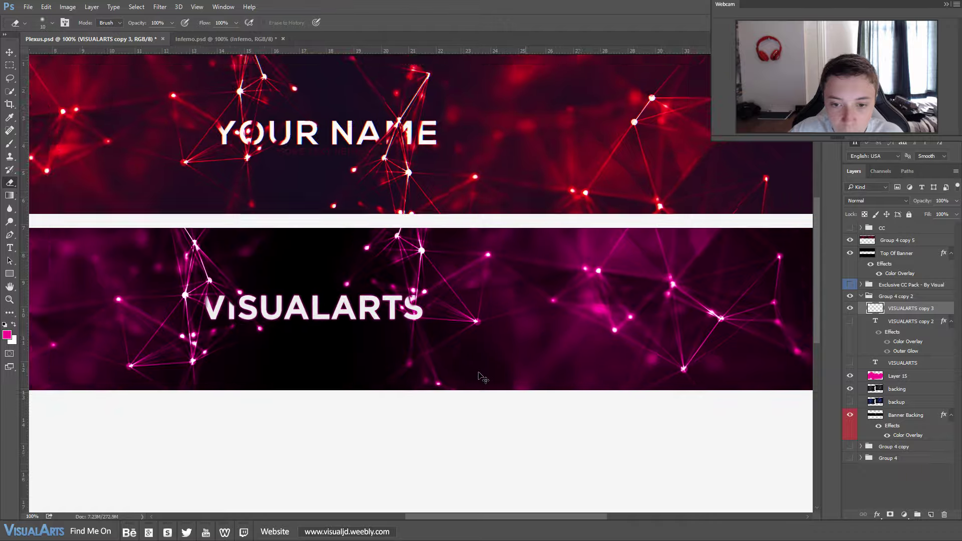
scroll(479, 377, up, 4)
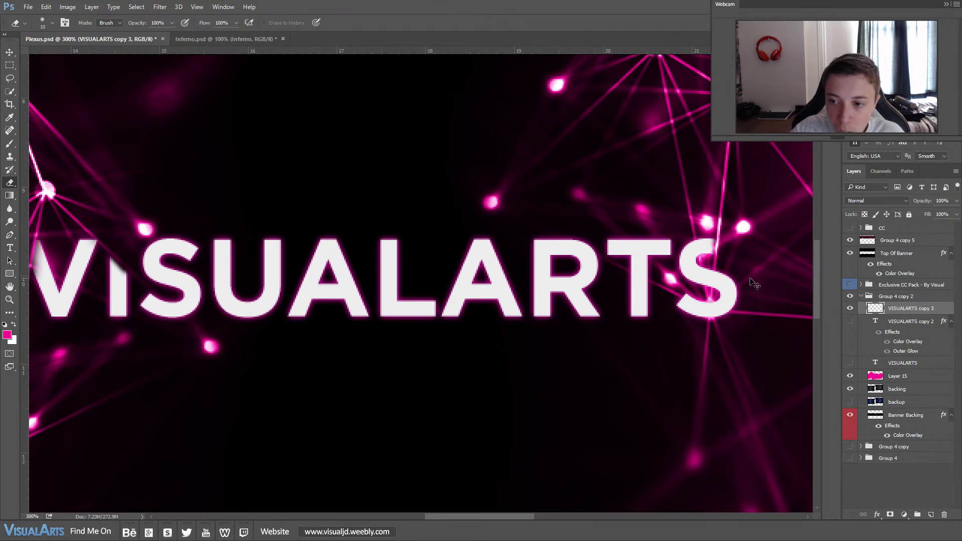
drag(506, 517, 547, 517)
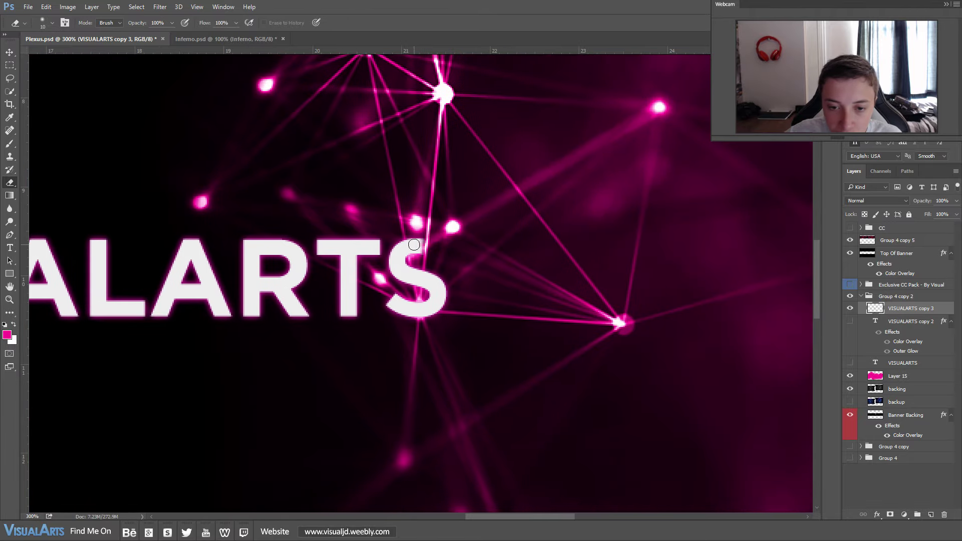
mouse_move(393, 292)
mouse_down()
mouse_move(388, 303)
mouse_move(409, 316)
mouse_move(388, 306)
mouse_move(448, 306)
mouse_up()
Switch to a 5 px eraser and erase a thin streak at the top of the S.
click(52, 23)
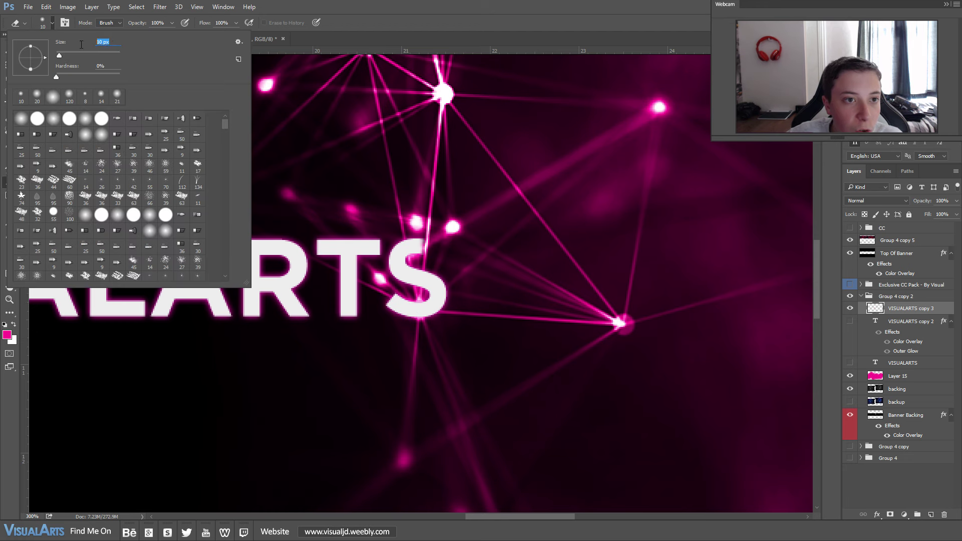
text(5)
key(Return)
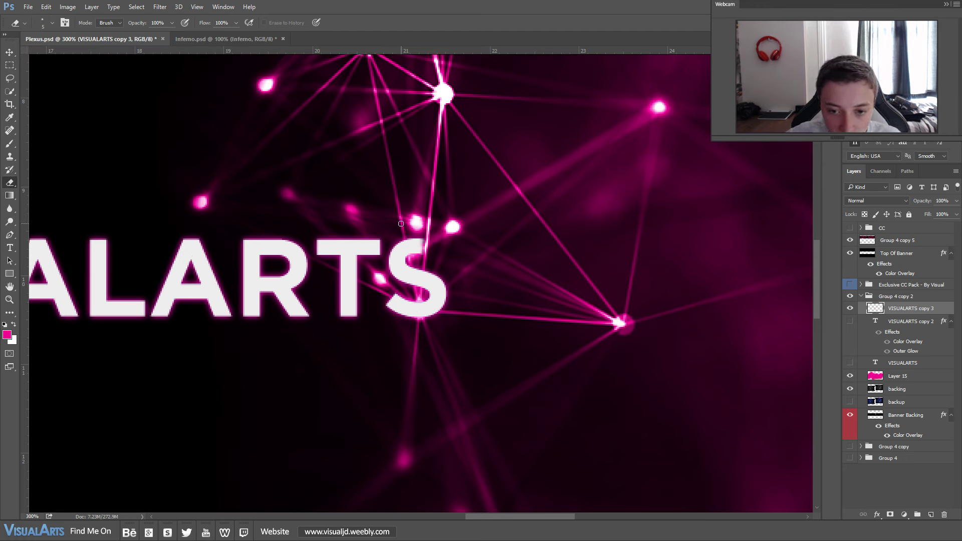
mouse_move(404, 241)
mouse_down()
mouse_move(410, 261)
mouse_move(404, 241)
mouse_up()
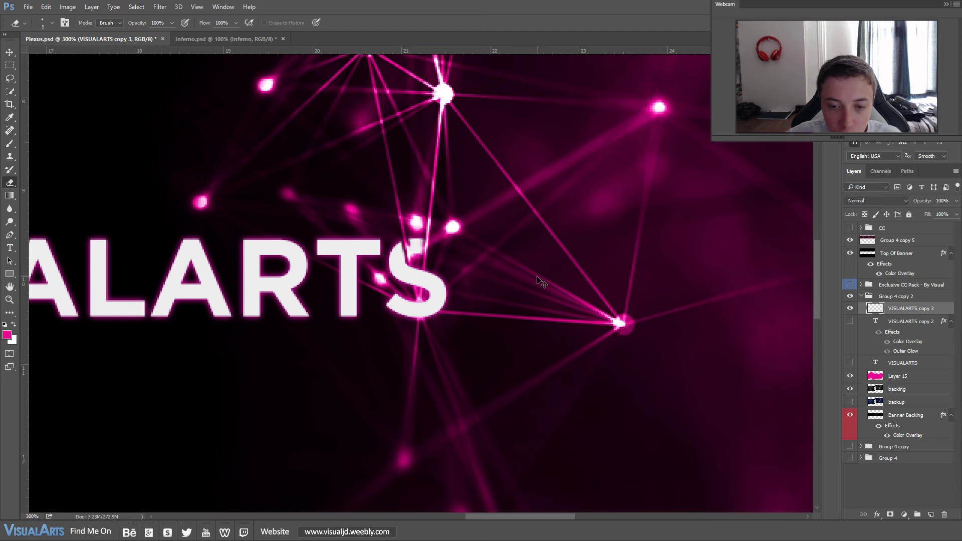
key(ctrl+minus)
key(ctrl+minus)
key(ctrl+minus)
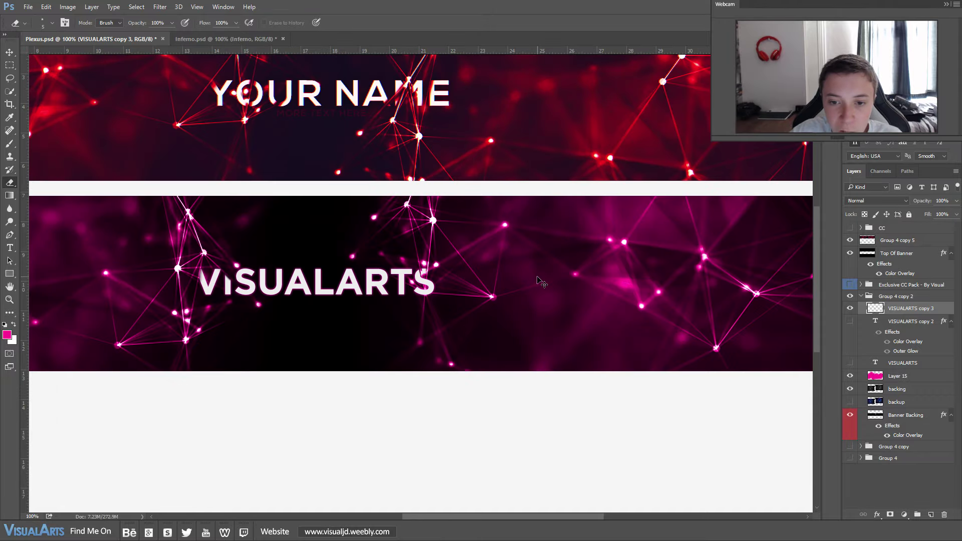
Zoom in and out to inspect both banners, then turn on the Exclusive CC Pack group.
key(ctrl+minus)
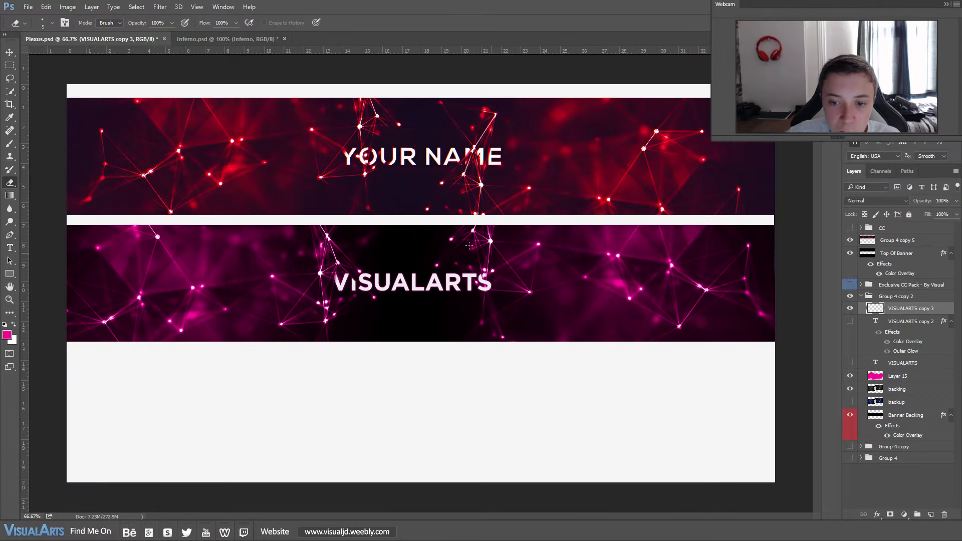
key(ctrl+plus)
key(ctrl+plus)
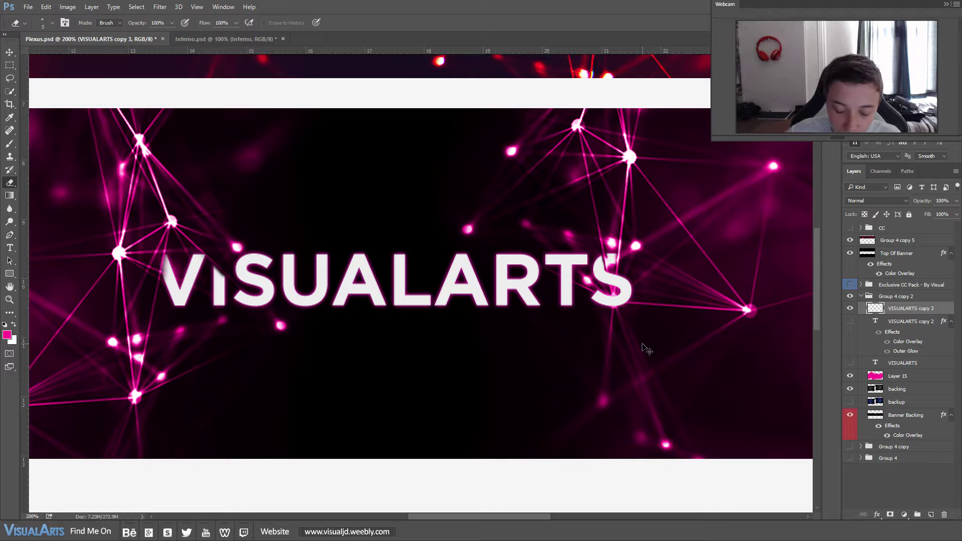
key(ctrl+minus)
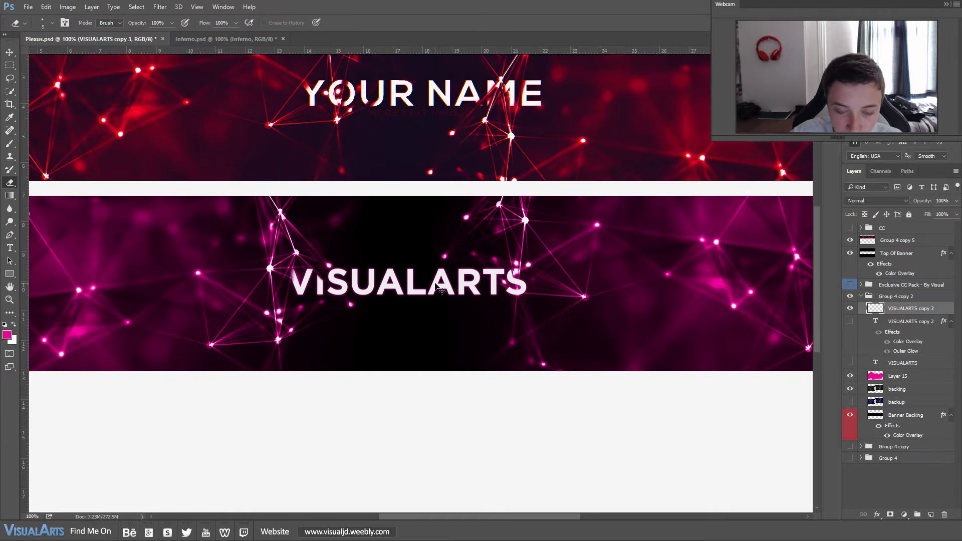
key(ctrl+minus)
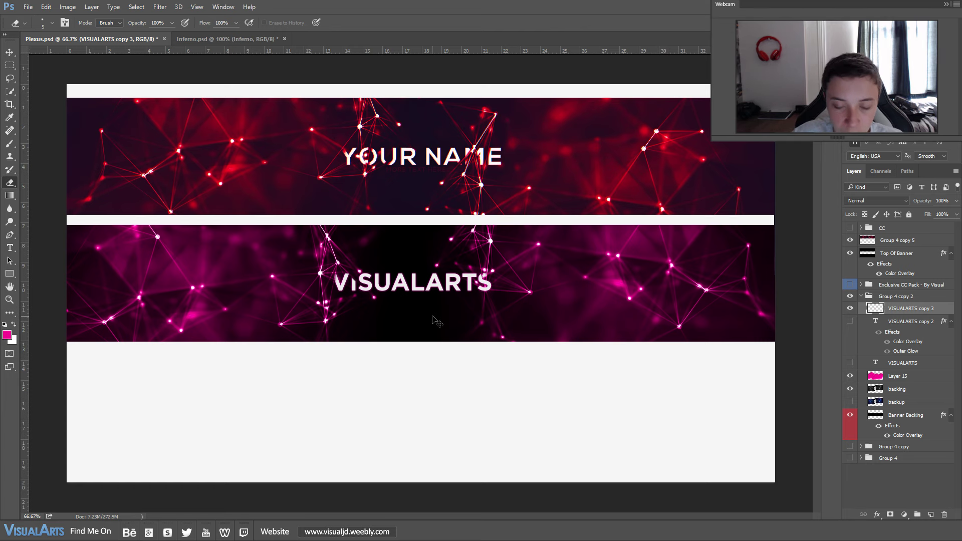
key(ctrl+minus)
key(ctrl+minus)
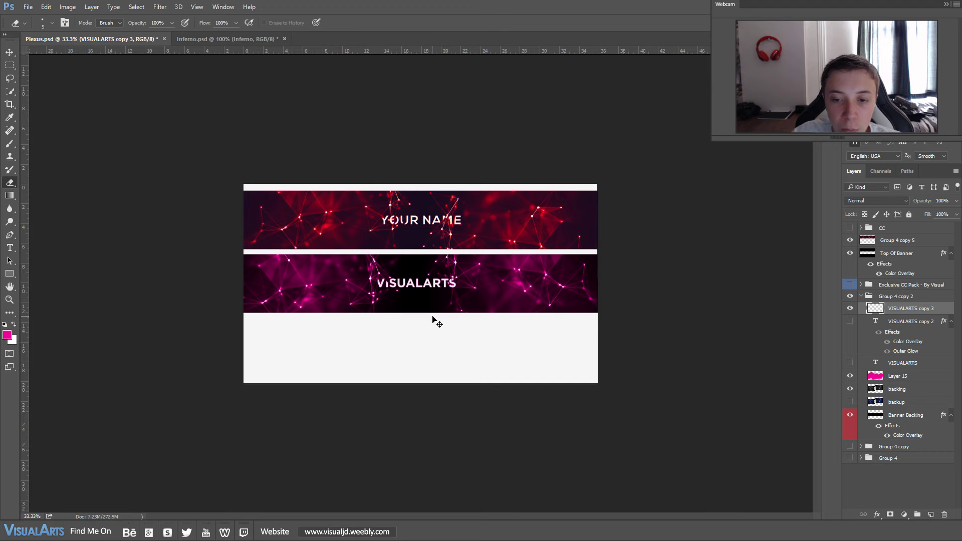
key(ctrl+plus)
key(ctrl+plus)
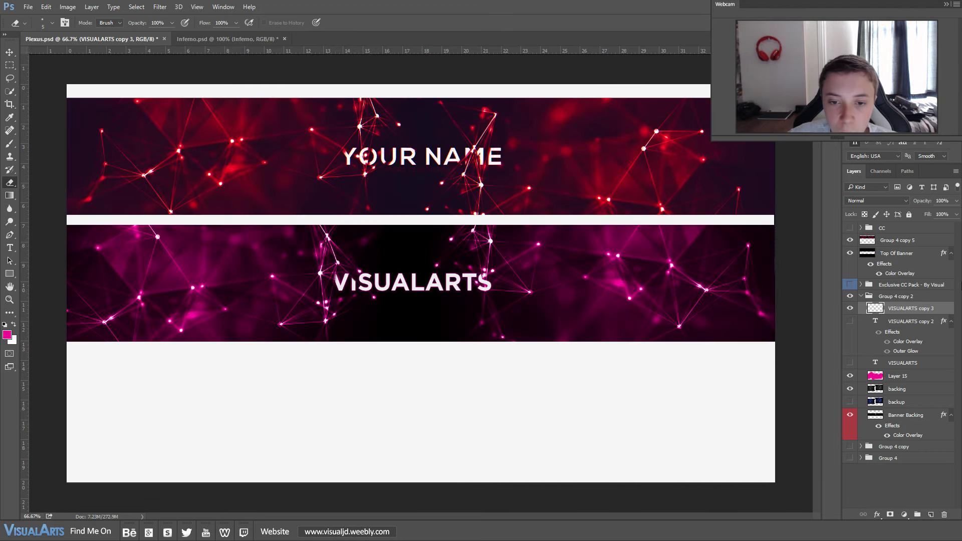
click(848, 285)
Hide the CC Pack group, add Layer 16, and paint soft black at both banner ends.
click(849, 284)
click(930, 514)
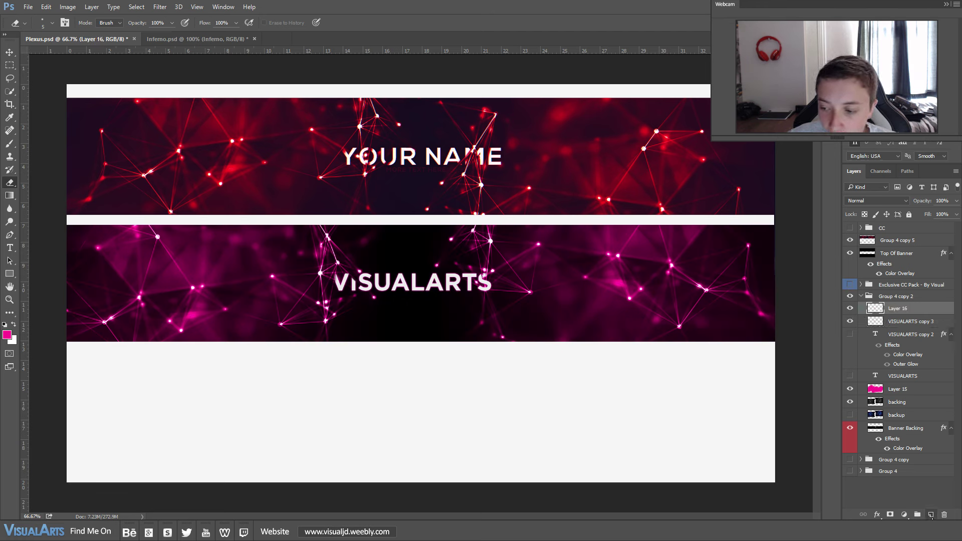
click(11, 144)
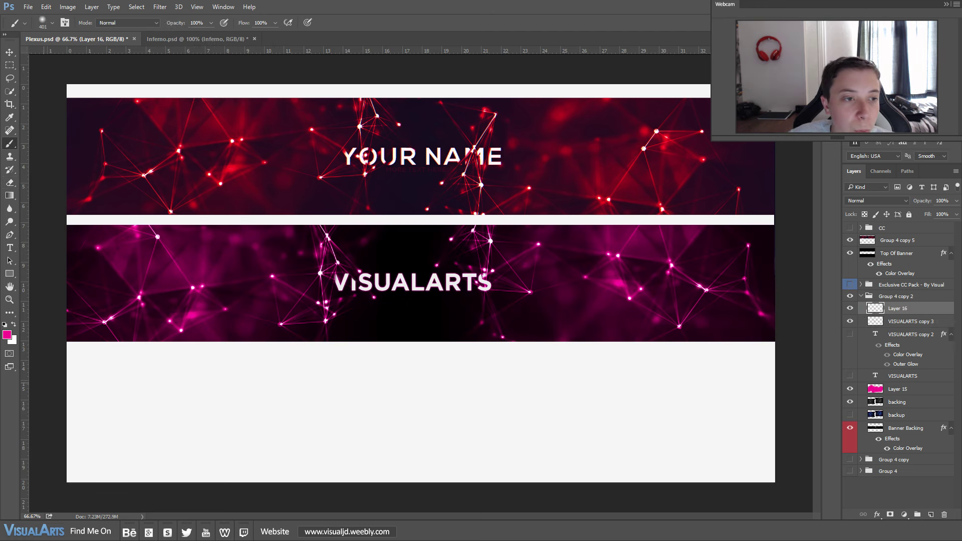
click(9, 336)
key(Return)
key(b)
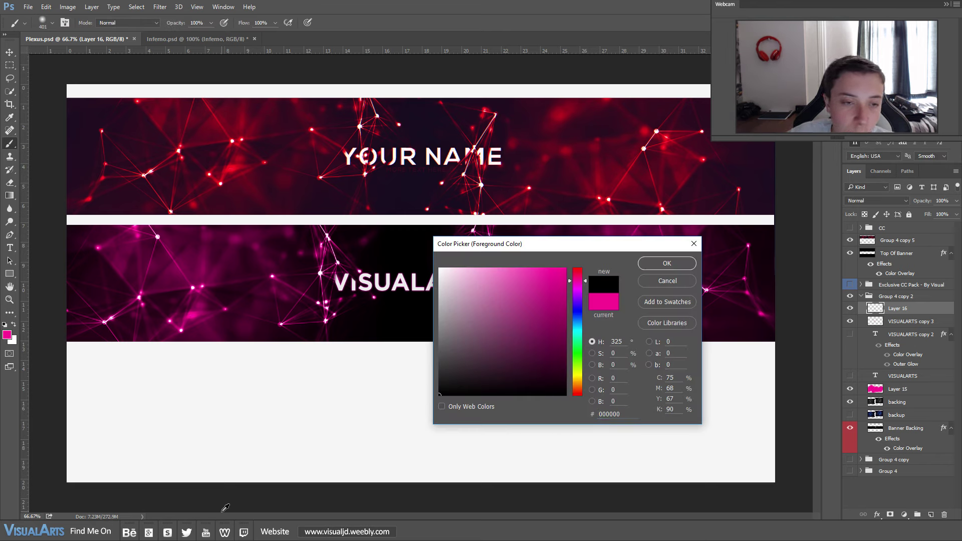
click(122, 283)
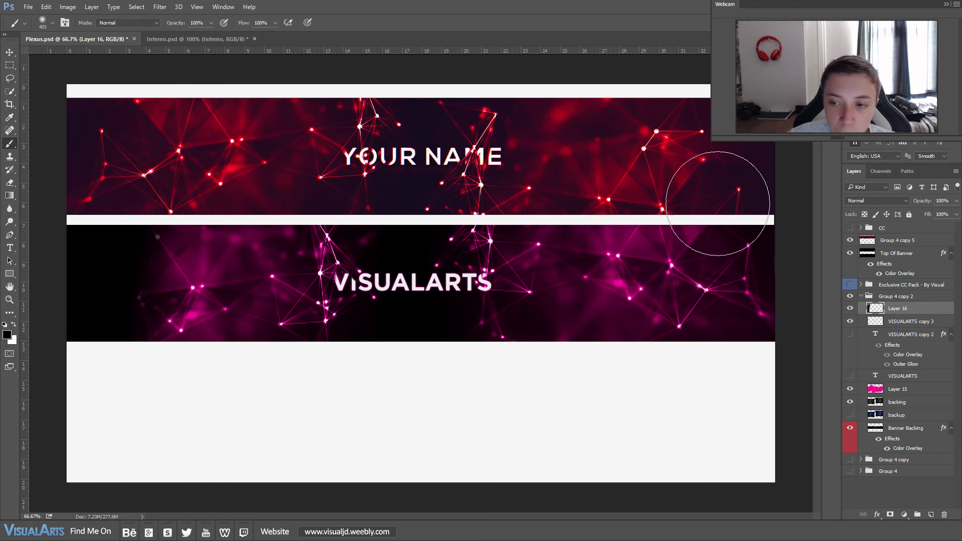
click(733, 280)
Lower Layer 16's opacity to 30% and add a new empty Layer 17.
click(47, 25)
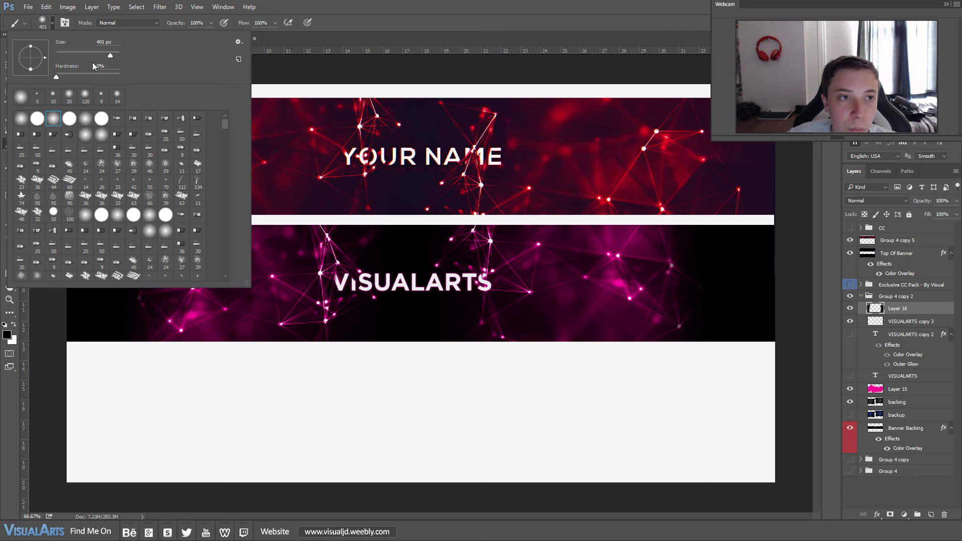
click(956, 200)
drag(956, 200, 926, 212)
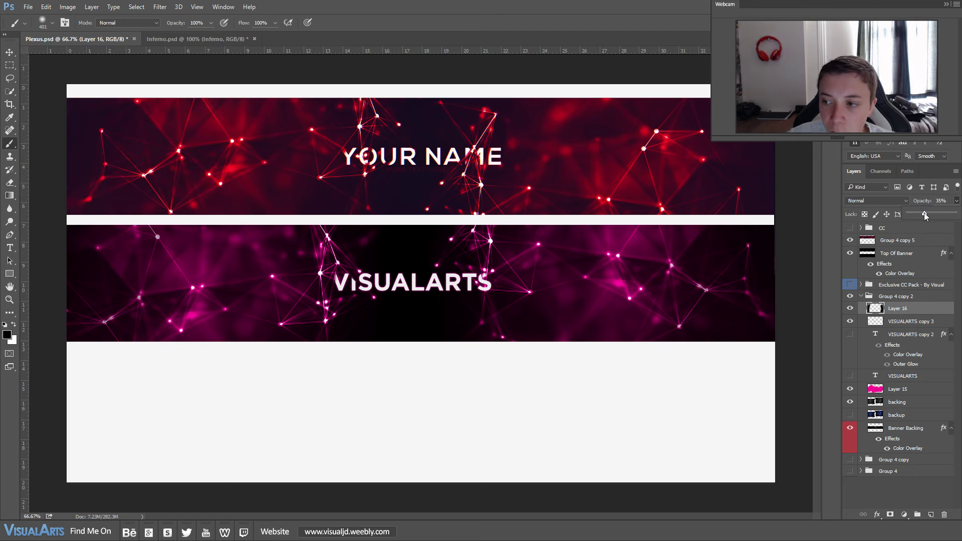
click(930, 514)
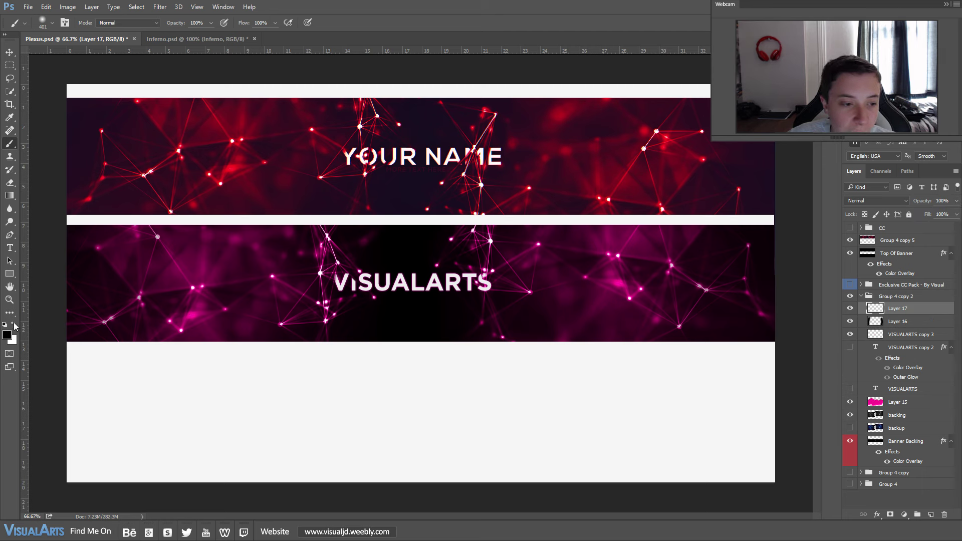
Paint a single 600 px soft white dab above the VISUALARTS title on Layer 17.
click(14, 326)
click(42, 24)
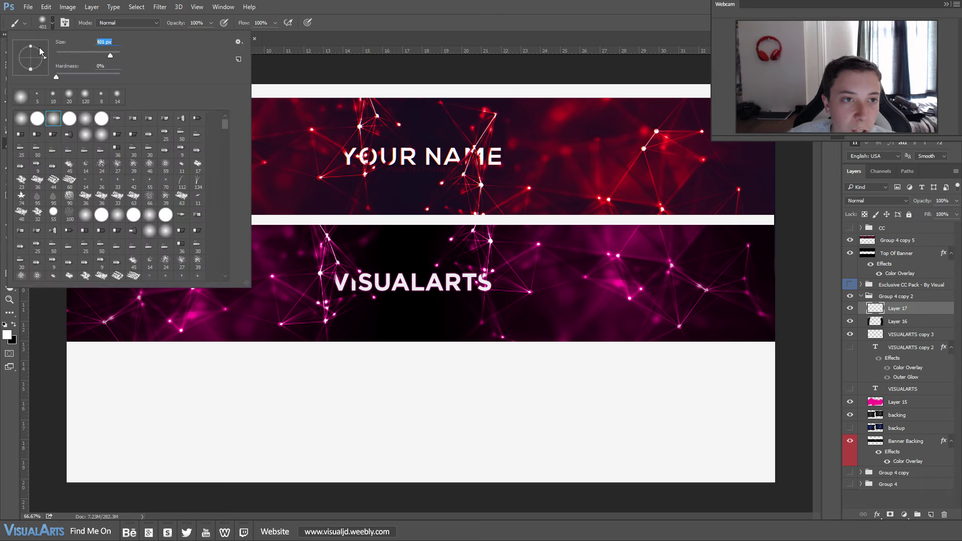
text(600)
key(Return)
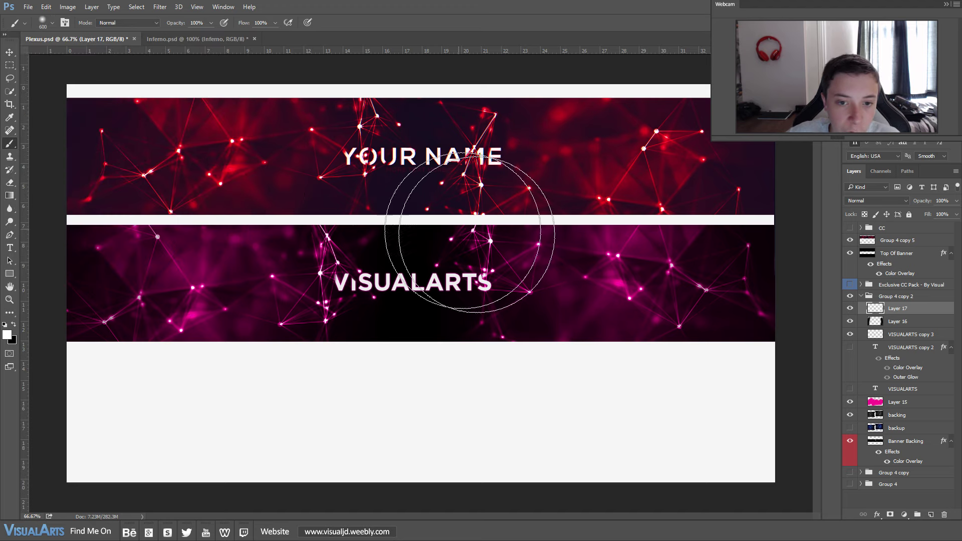
click(412, 184)
key(ctrl+z)
click(410, 179)
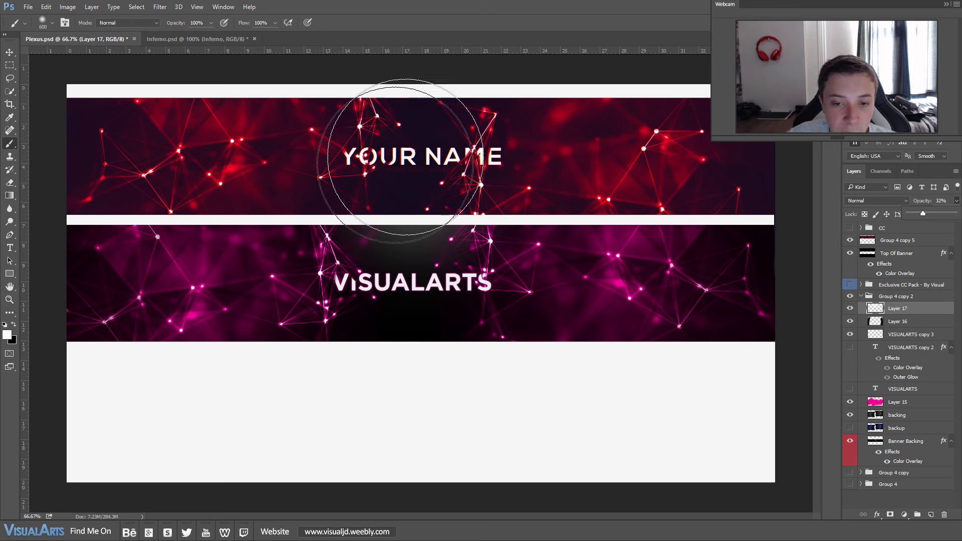
click(10, 248)
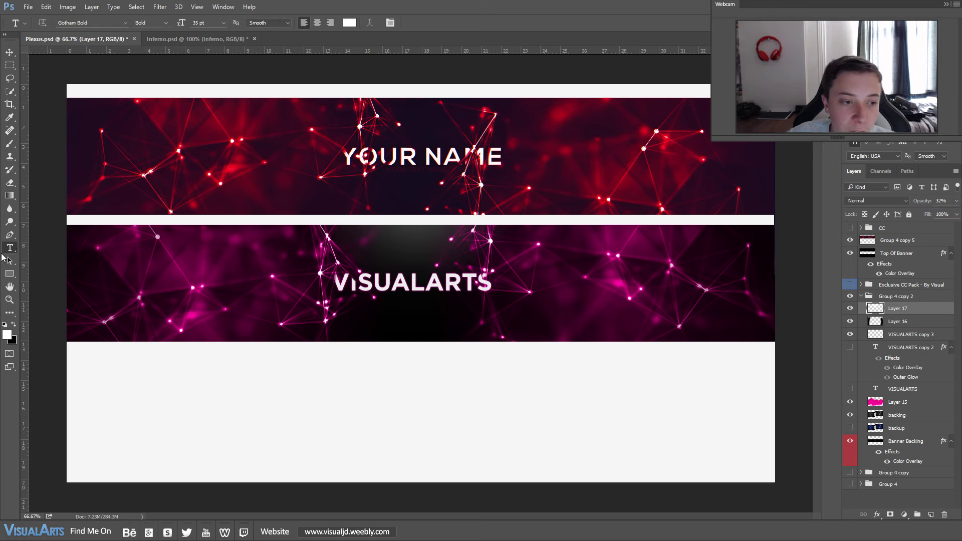
Type 'GRAPHIC DESIGN' beneath the title and set it to 12 pt.
click(382, 305)
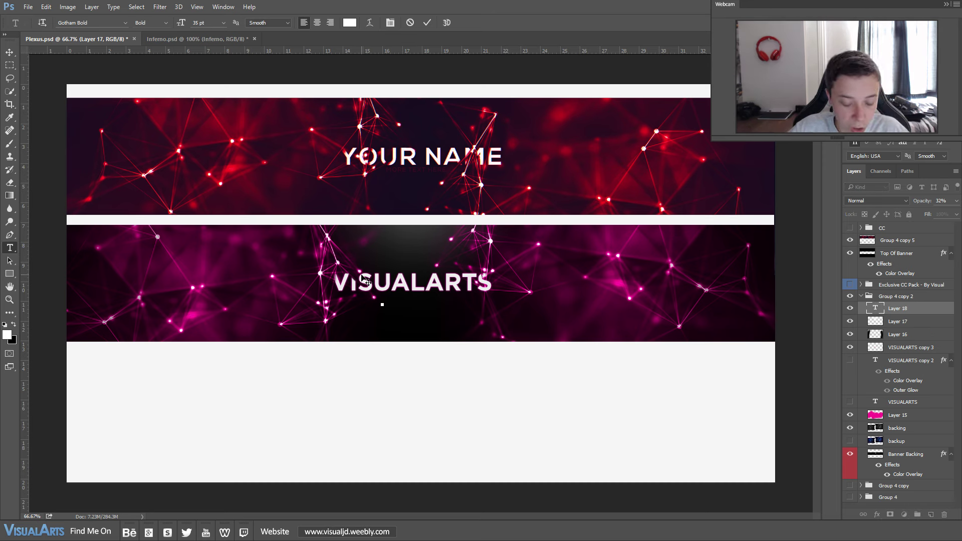
text(MO)
key(BackSpace)
key(BackSpace)
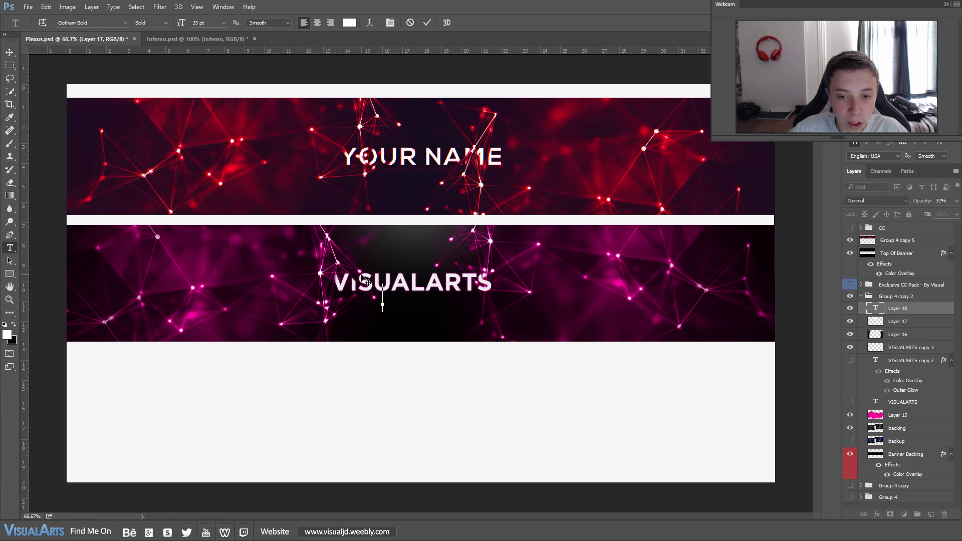
text(GRAPHIC DE)
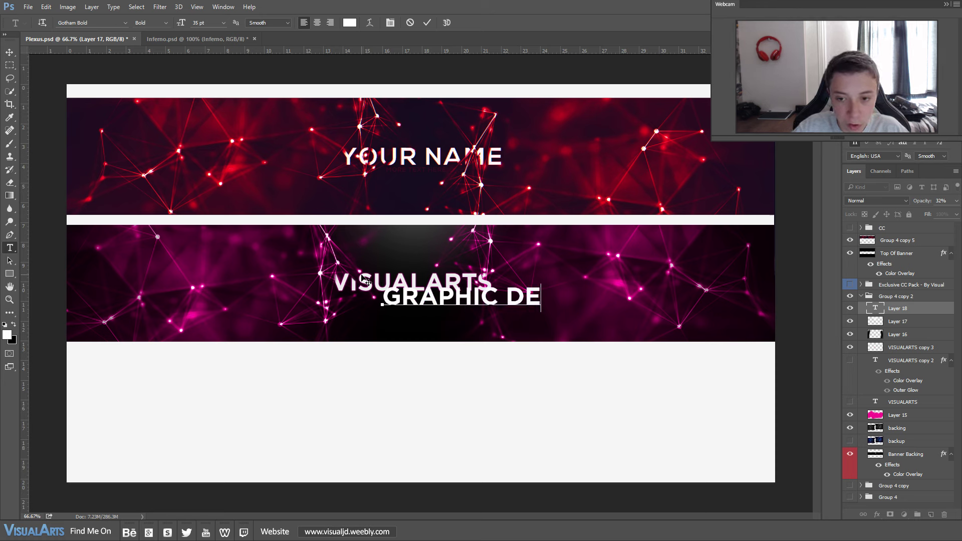
text(SIGN)
key(ctrl+a)
click(179, 29)
text(12)
key(Return)
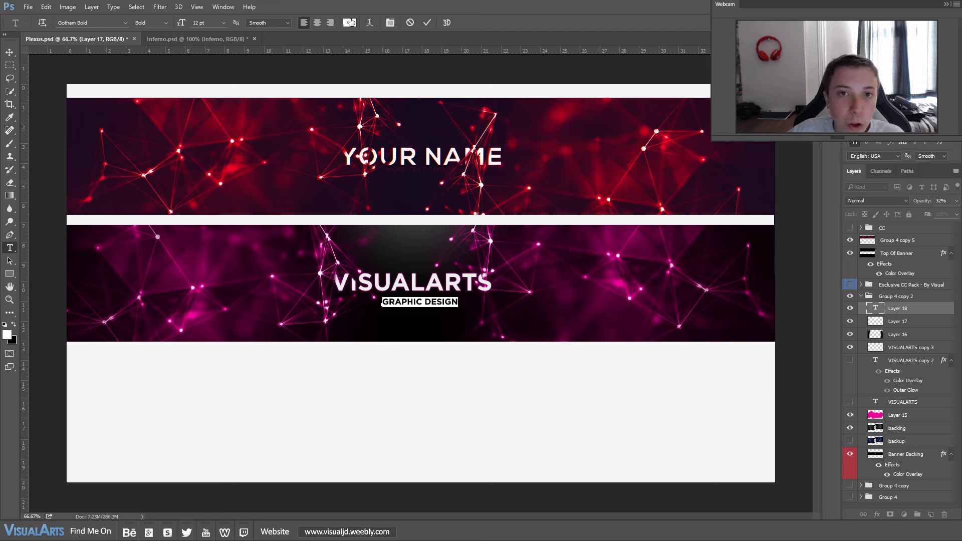
Colour the subtitle #ea00ff, shrink it to 10 pt, and centre it under VISUALARTS.
click(347, 23)
drag(579, 301, 577, 292)
drag(563, 248, 681, 244)
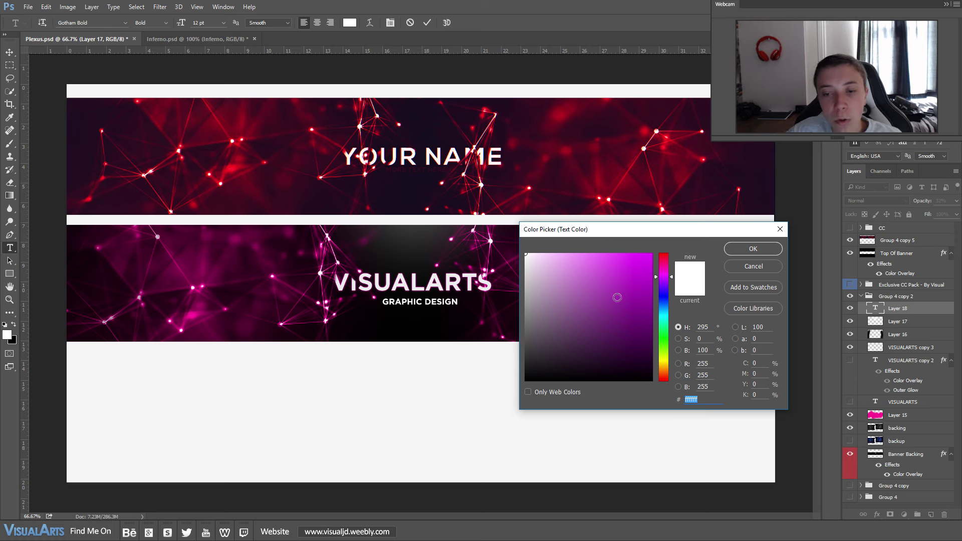
click(650, 266)
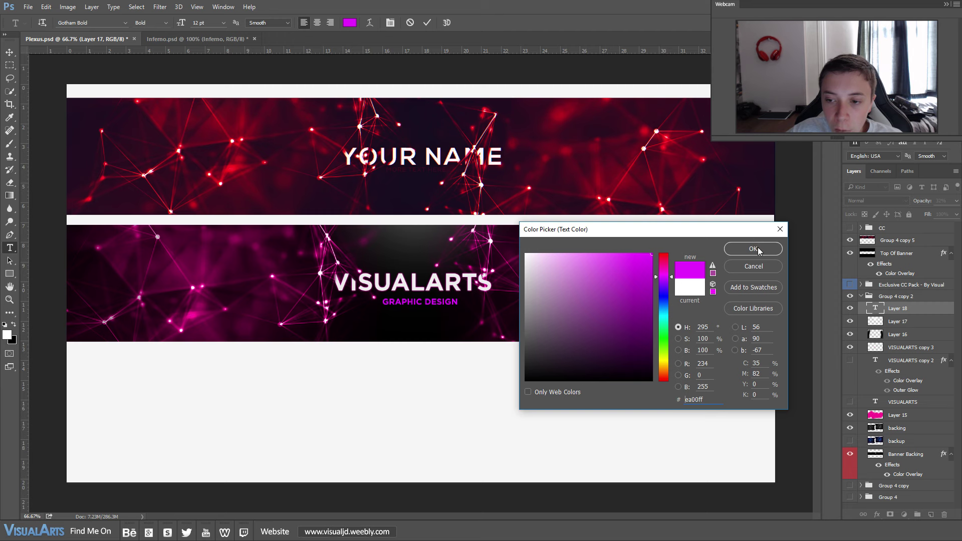
click(753, 248)
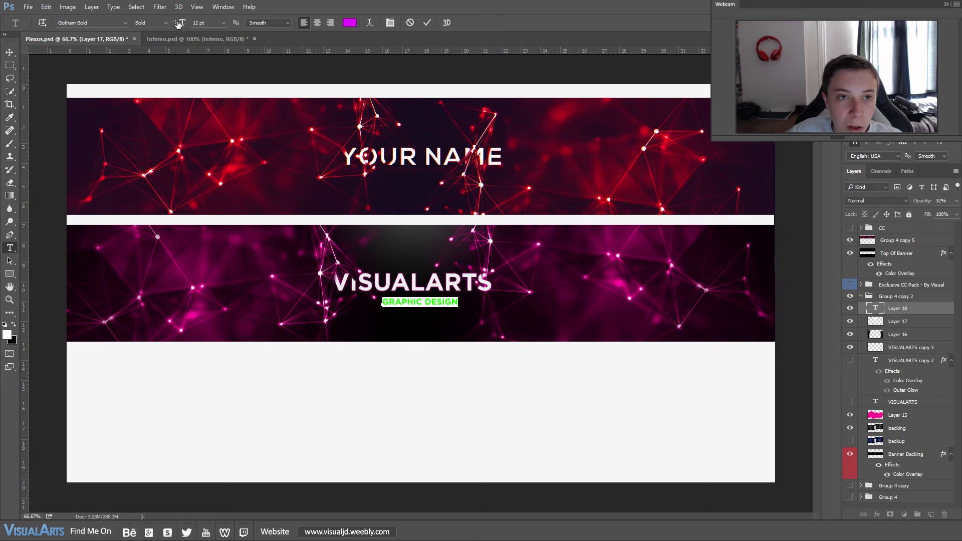
drag(178, 23, 41, 50)
click(10, 53)
drag(413, 289, 419, 283)
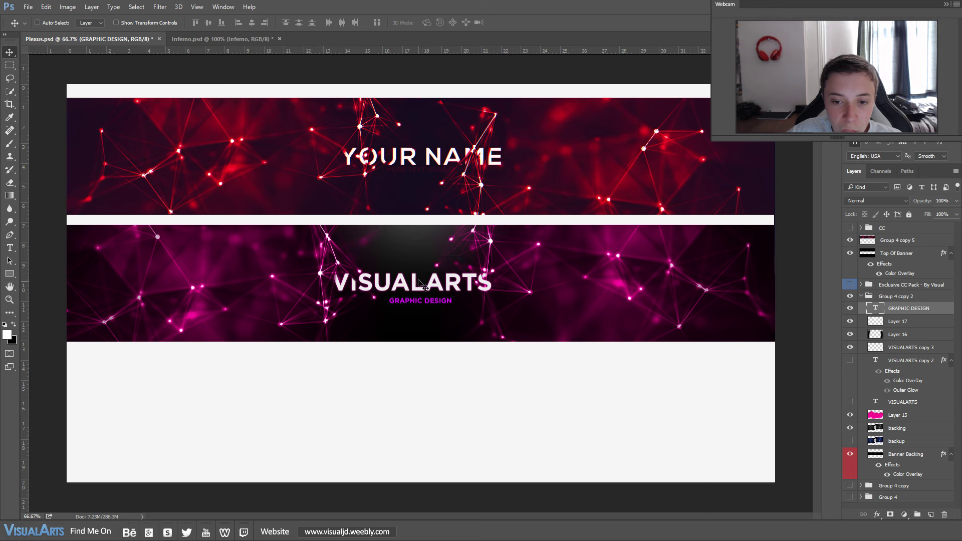
key(Down)
key(Down)
key(Down)
key(Down)
key(Down)
key(Down)
key(Down)
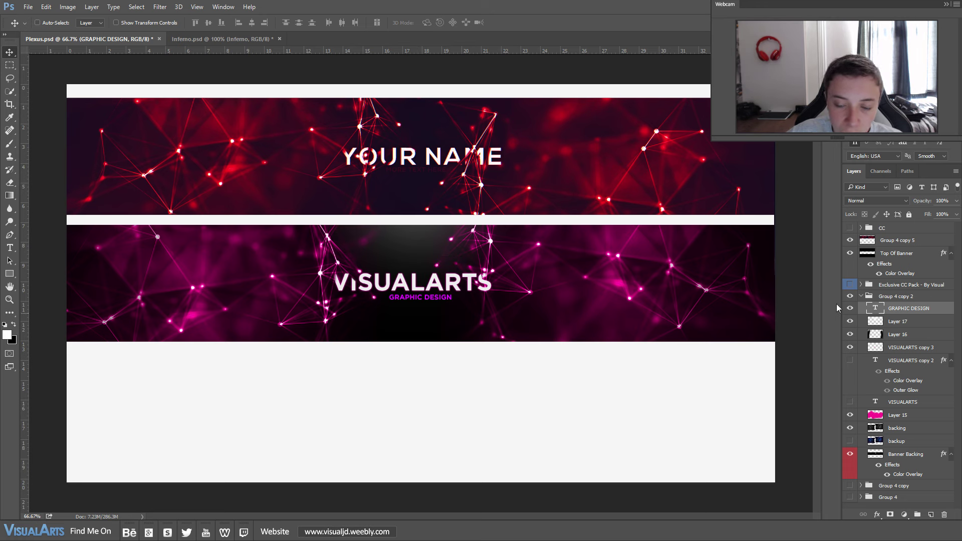
Fade the GRAPHIC DESIGN subtitle layer to 8% opacity and check it across the banner.
click(956, 215)
drag(924, 211, 920, 212)
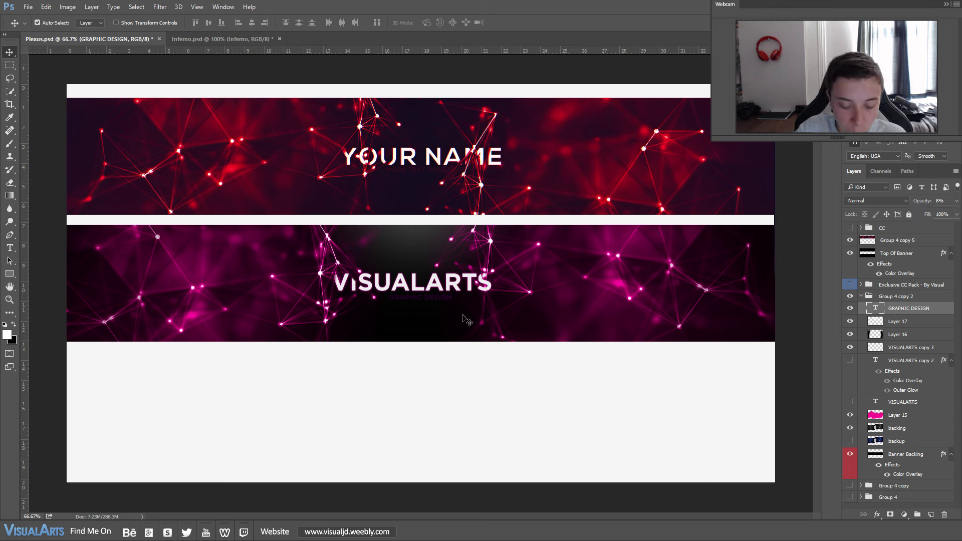
key(ctrl+t)
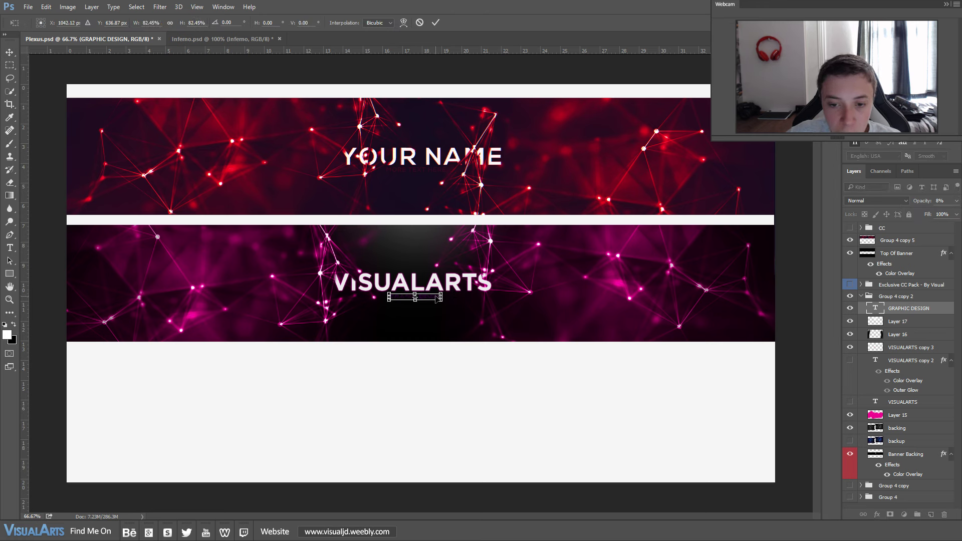
key(Return)
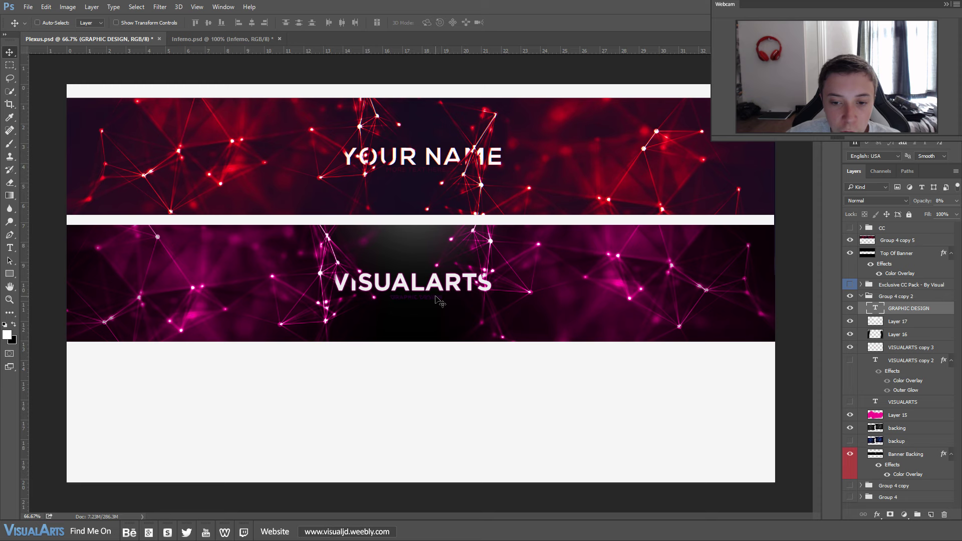
key(ctrl+minus)
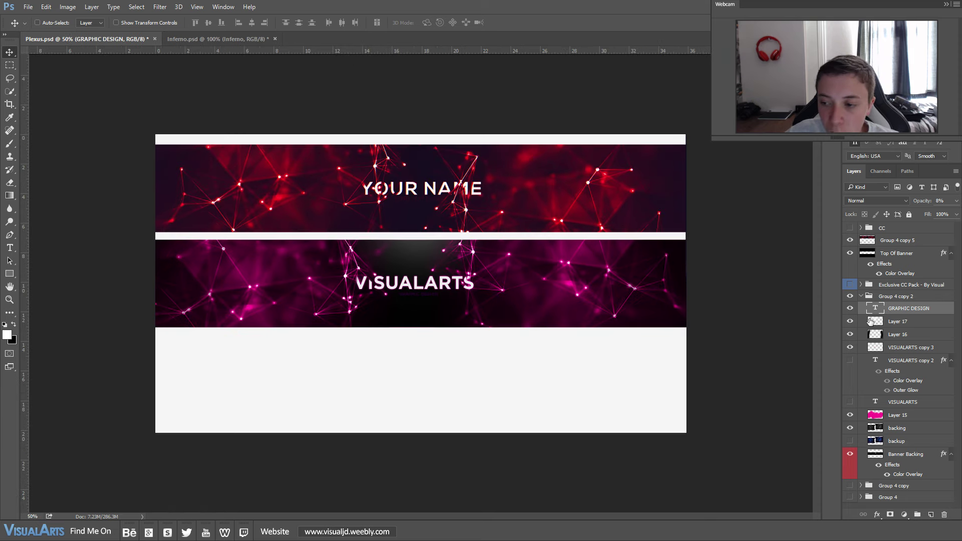
key(ctrl+plus)
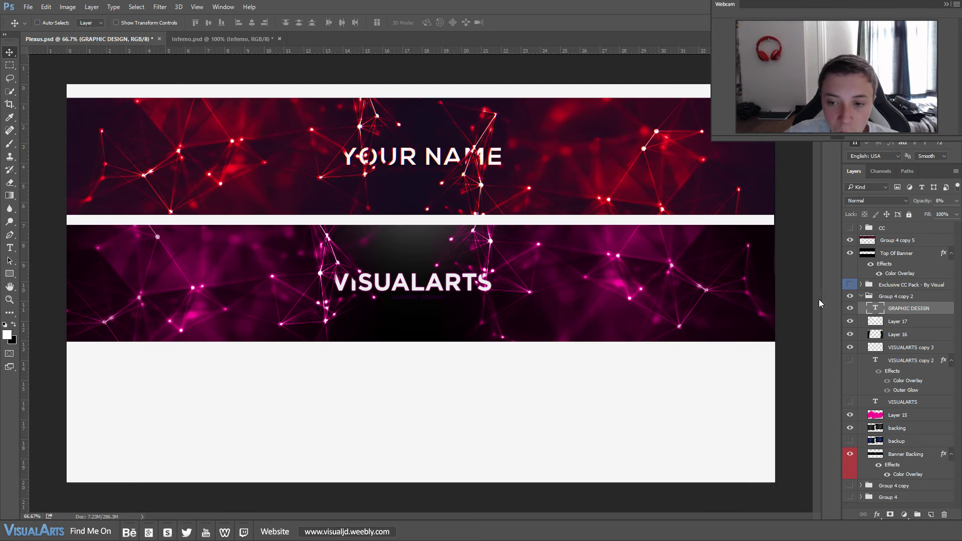
Add a new layer above GRAPHIC DESIGN and set up a 30 px white Brush.
click(930, 514)
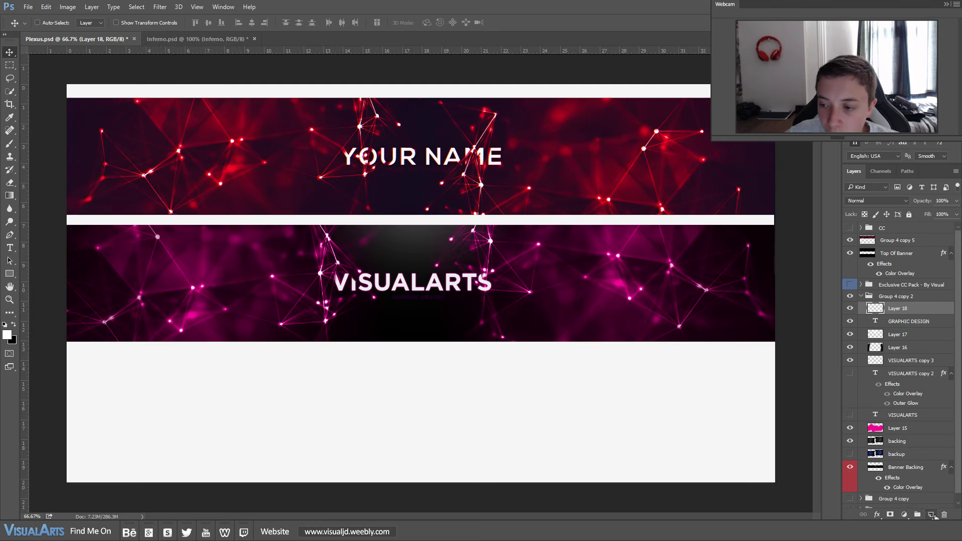
click(9, 143)
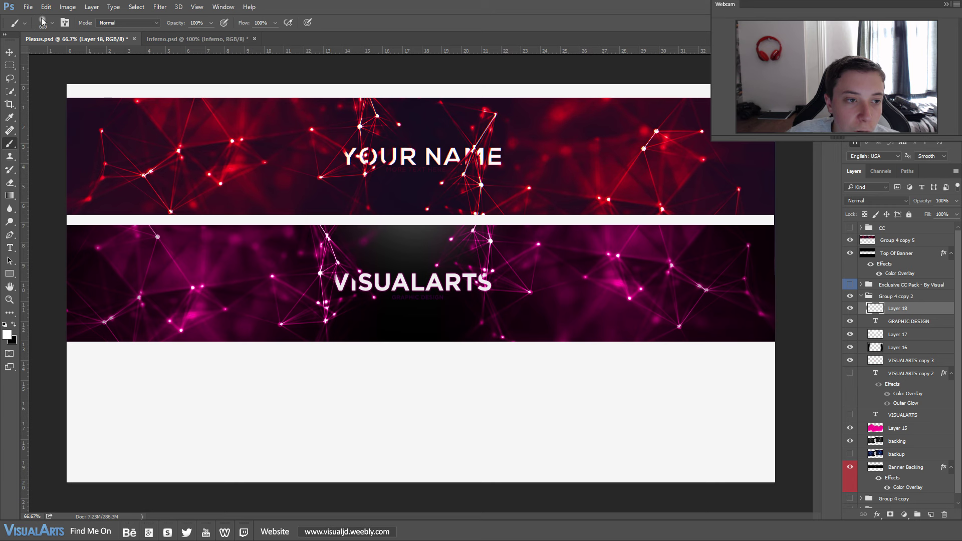
click(51, 24)
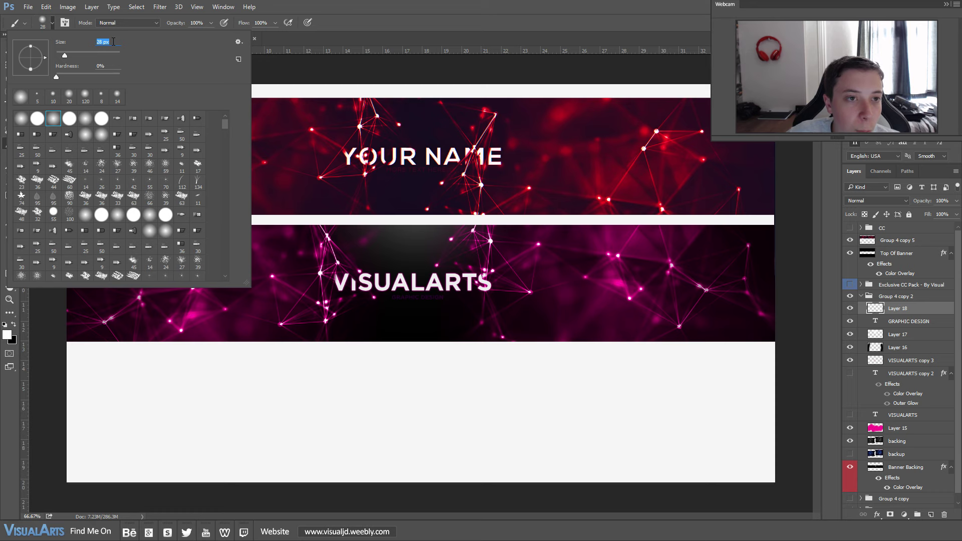
text(30)
key(Return)
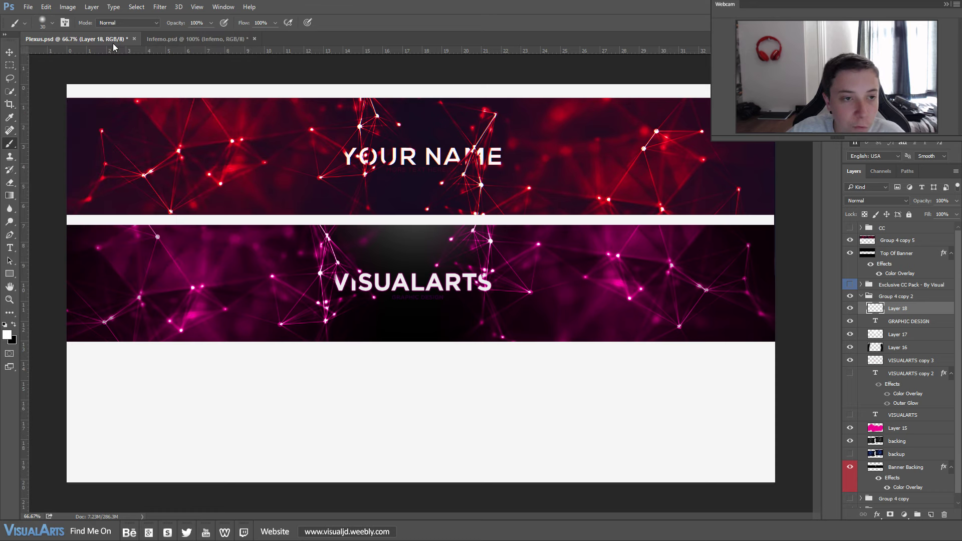
click(11, 339)
key(Escape)
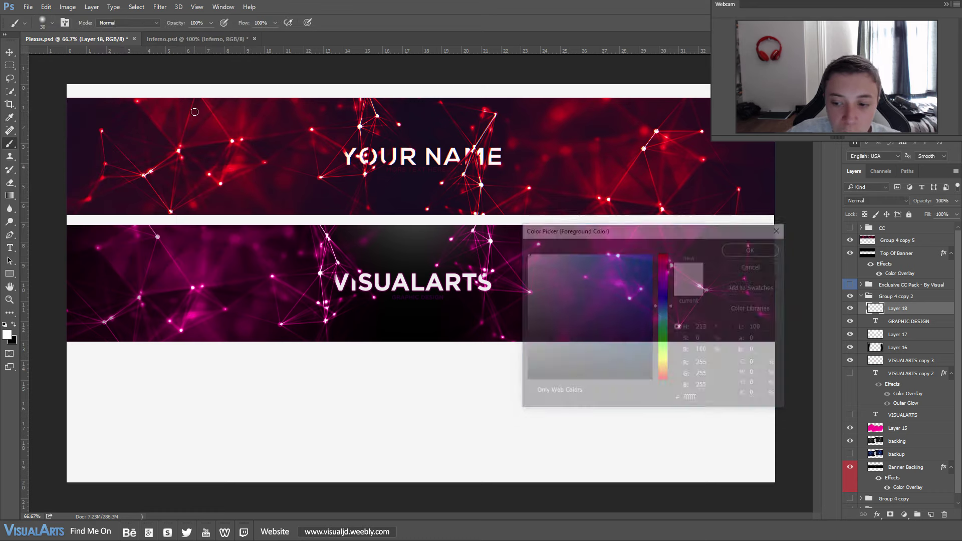
key(ctrl+1)
Dab white dots on the plexus nodes across the left and centre of the banner.
drag(498, 516, 407, 510)
click(286, 230)
click(375, 214)
click(348, 302)
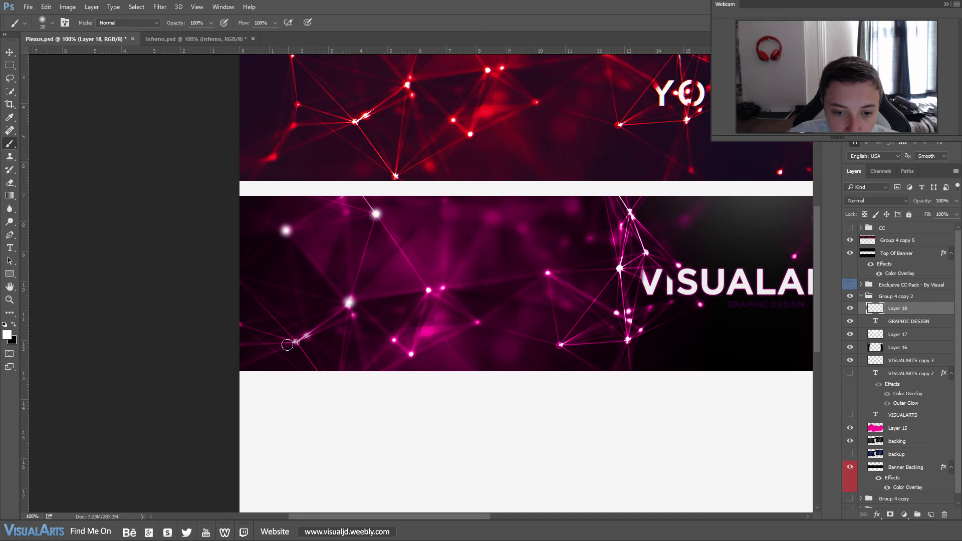
click(297, 343)
click(390, 340)
click(411, 354)
click(428, 290)
click(479, 323)
click(546, 274)
click(562, 344)
click(627, 340)
click(620, 269)
click(616, 312)
click(628, 313)
click(646, 252)
click(630, 213)
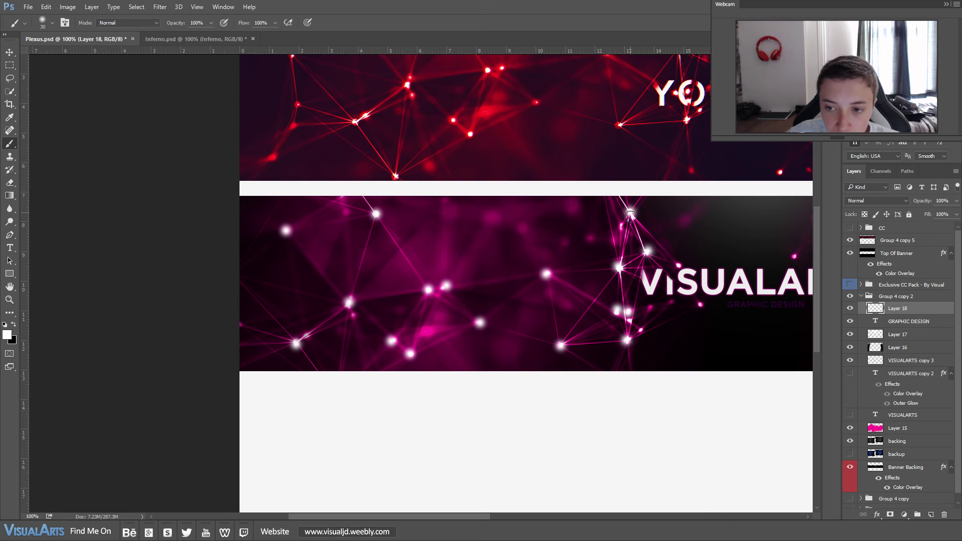
Paint white glow dots on the next run of plexus nodes further right.
scroll(494, 458, right, 5)
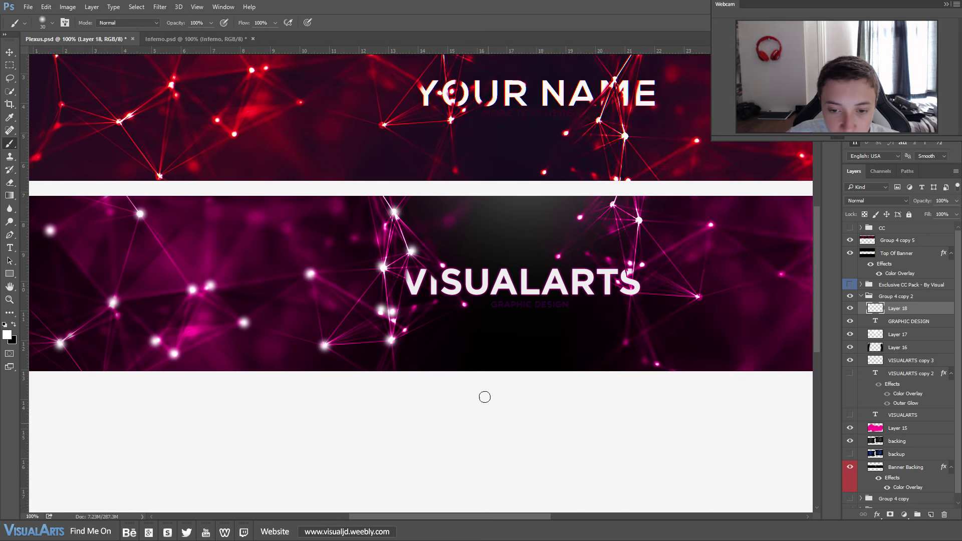
click(463, 304)
click(441, 264)
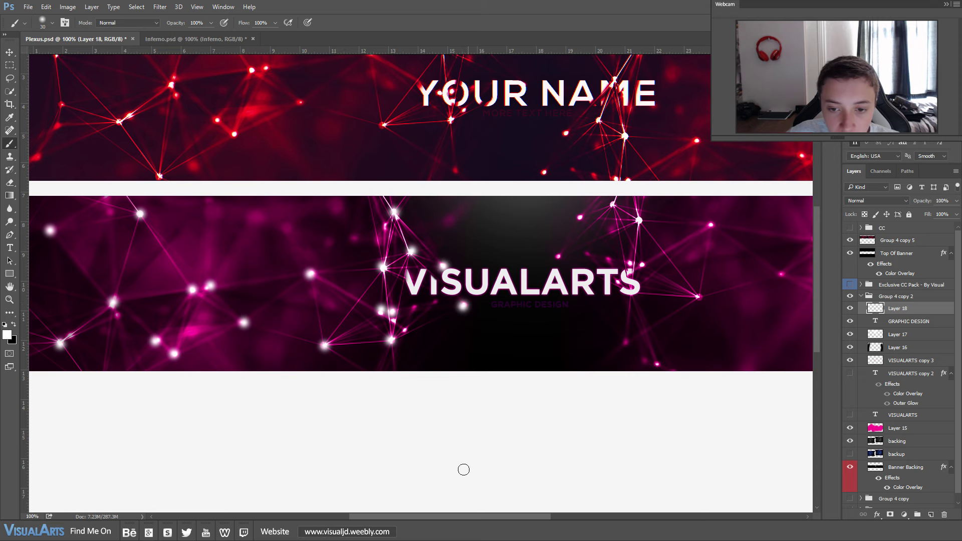
scroll(474, 509, right, 4)
click(467, 263)
click(479, 264)
click(476, 221)
click(451, 204)
click(418, 218)
click(397, 256)
Brighten the remaining plexus nodes on the banner's right side with white dots.
scroll(553, 516, right, 2)
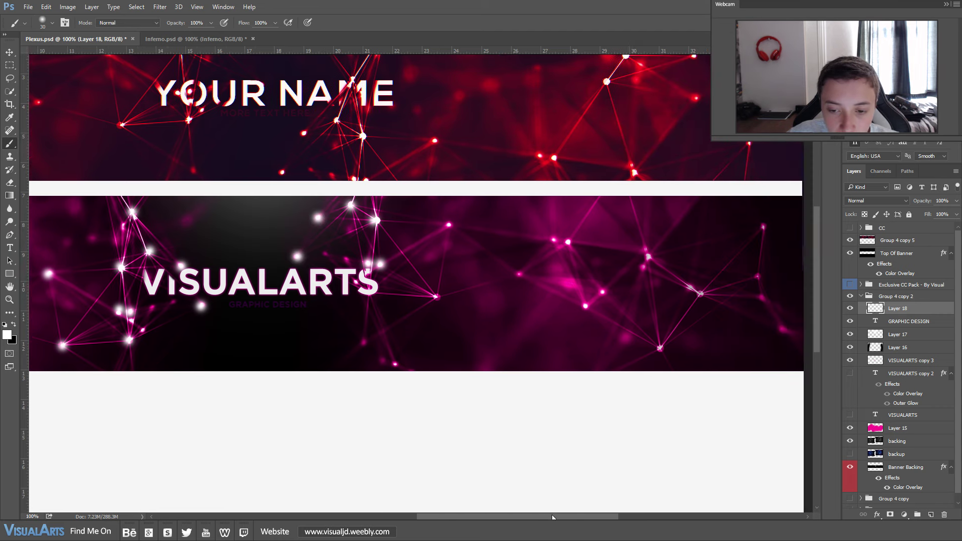
scroll(553, 516, right, 2)
click(436, 276)
click(481, 242)
click(464, 238)
click(503, 305)
click(517, 291)
click(559, 269)
click(615, 295)
click(574, 347)
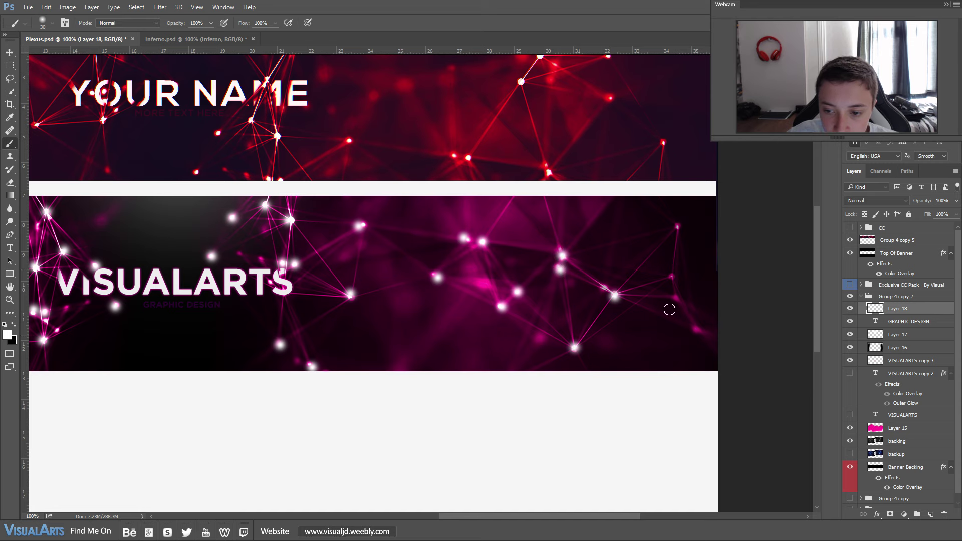
key(ctrl+minus)
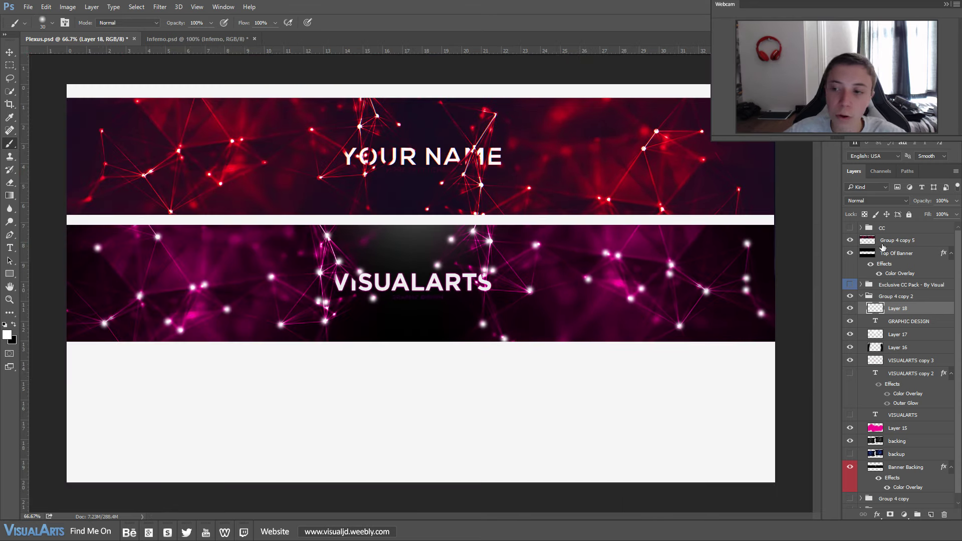
Set Layer 18's blend mode to Overlay and compare the banner with it hidden.
click(871, 200)
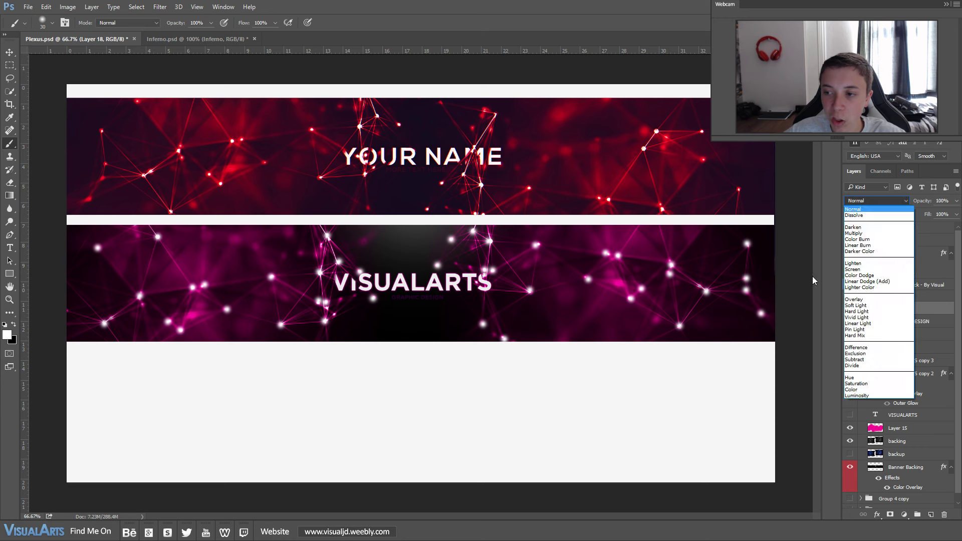
click(857, 299)
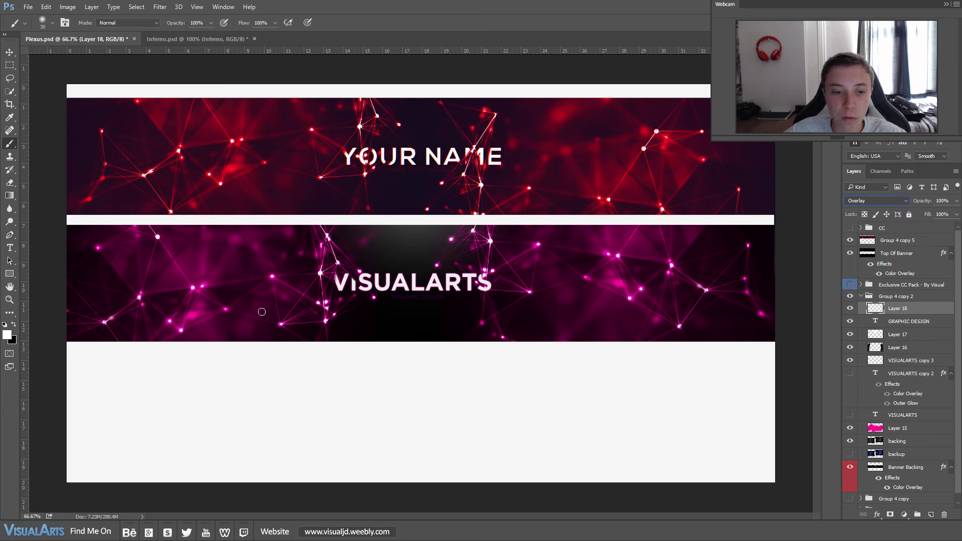
click(853, 309)
click(853, 310)
click(852, 310)
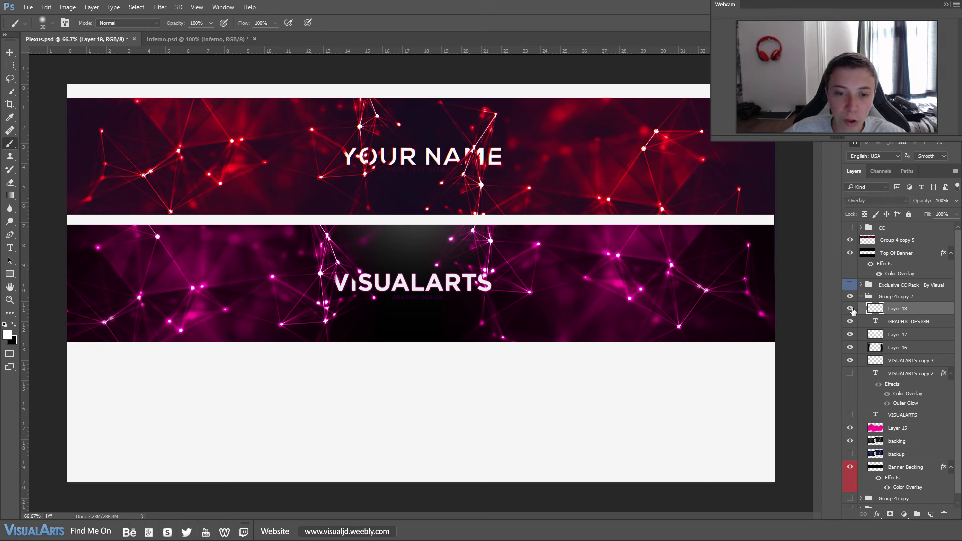
Set Layer 18's opacity to 80%.
click(956, 214)
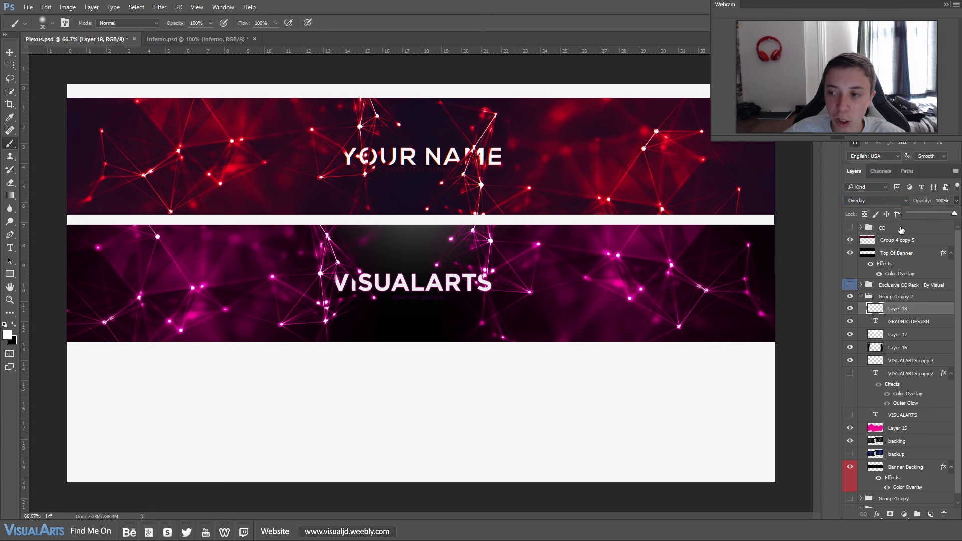
double_click(950, 200)
text(80)
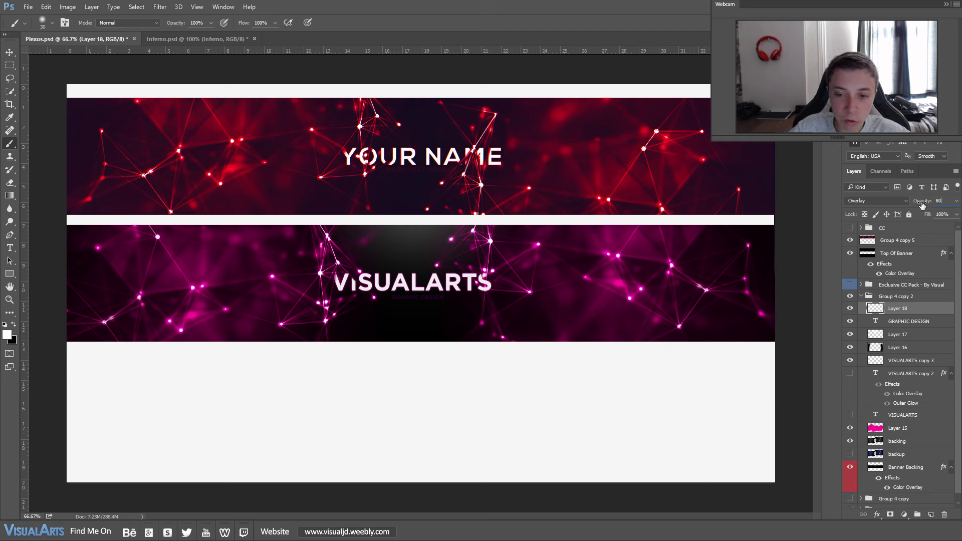
key(Return)
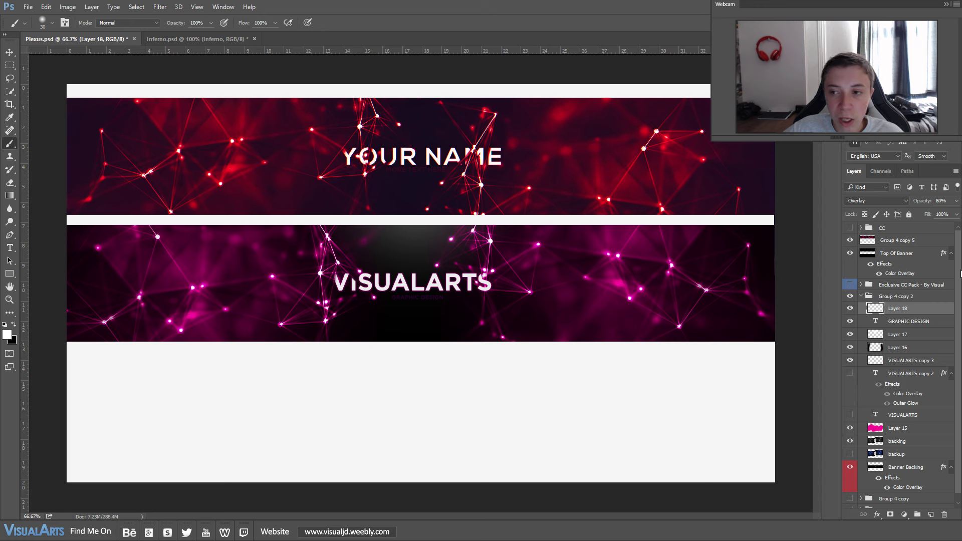
Switch on the Exclusive CC Pack group and move it into Group 4 copy 2.
click(884, 296)
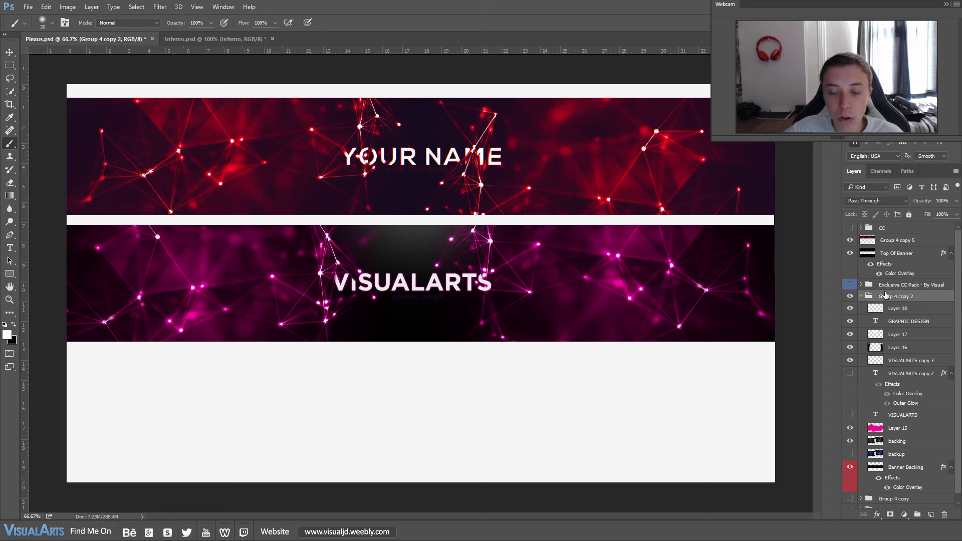
click(886, 285)
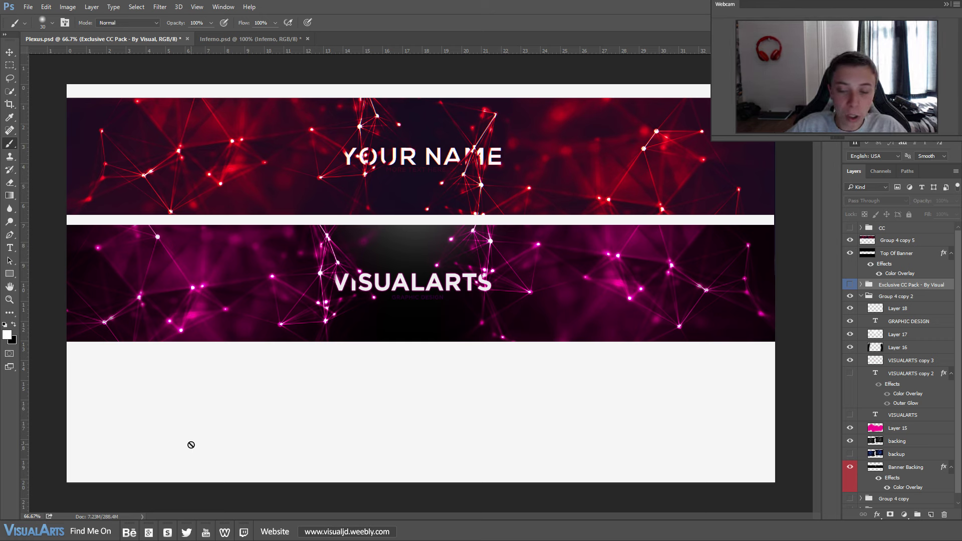
click(849, 285)
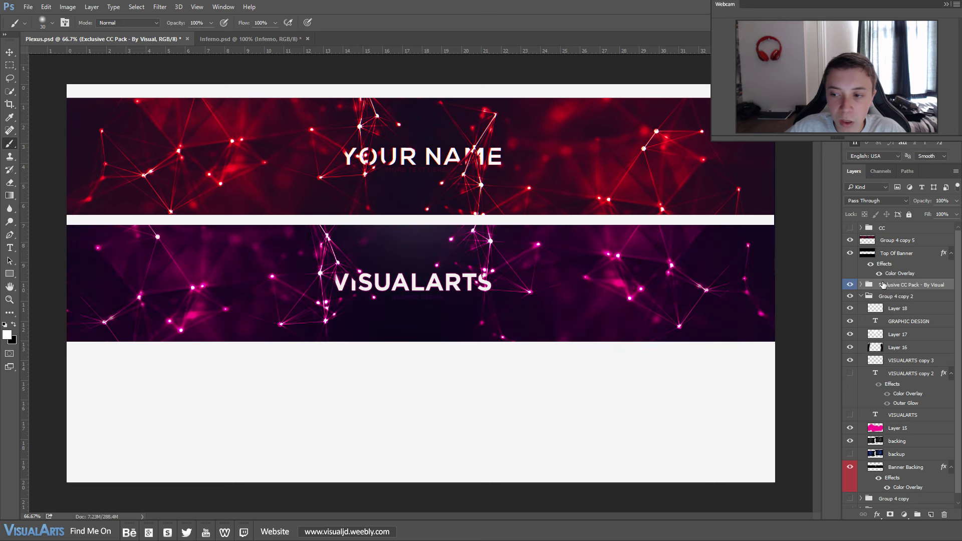
drag(909, 286, 908, 307)
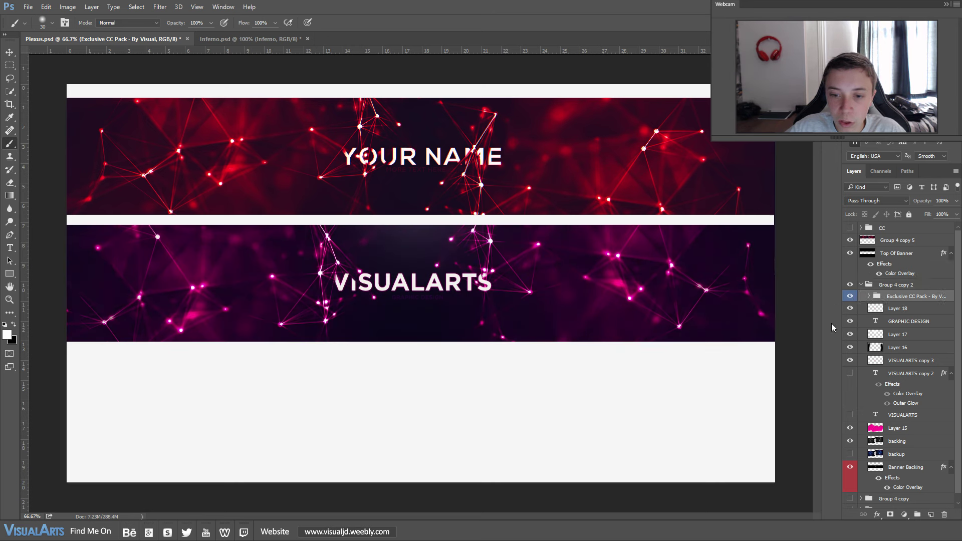
Expand the Exclusive CC Pack, toggle grade folder 13 and check its 64% opacity.
click(870, 296)
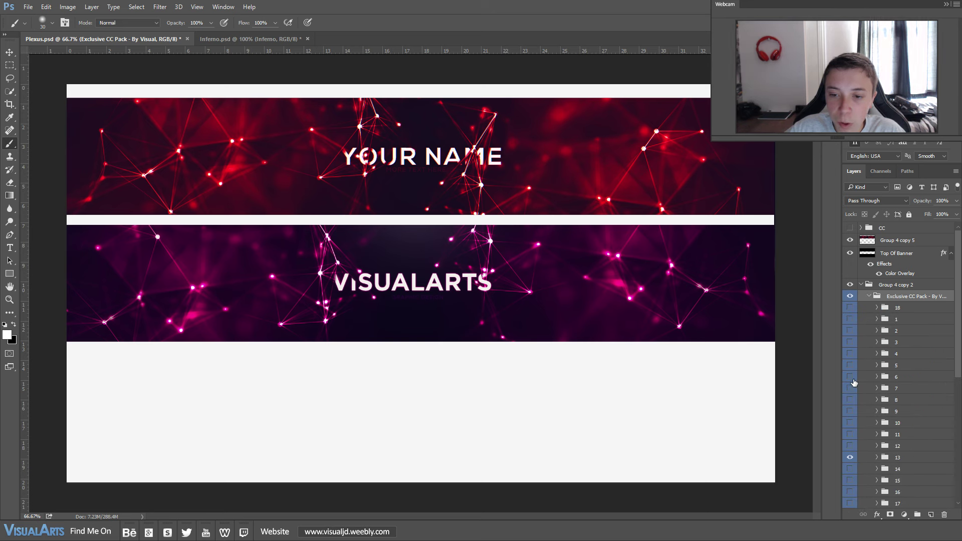
click(850, 458)
click(850, 457)
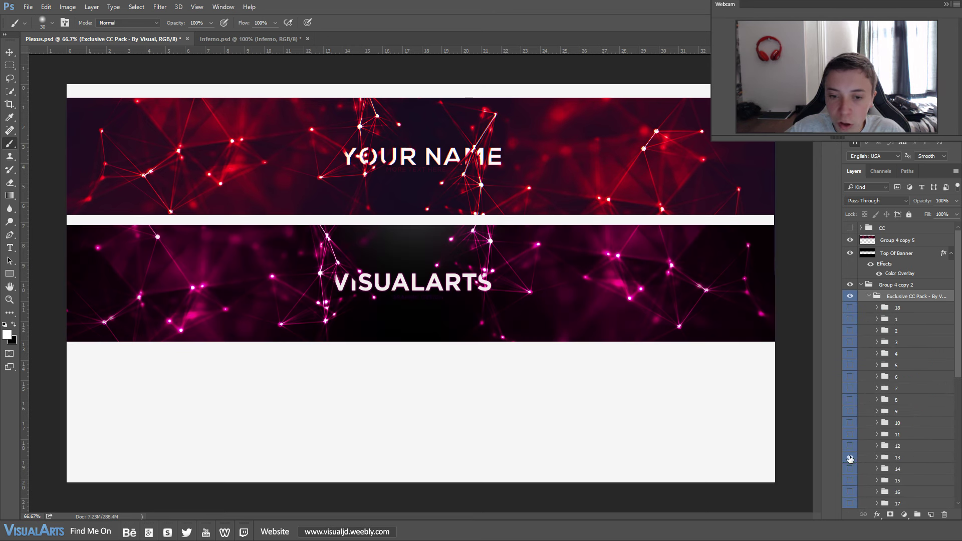
click(909, 457)
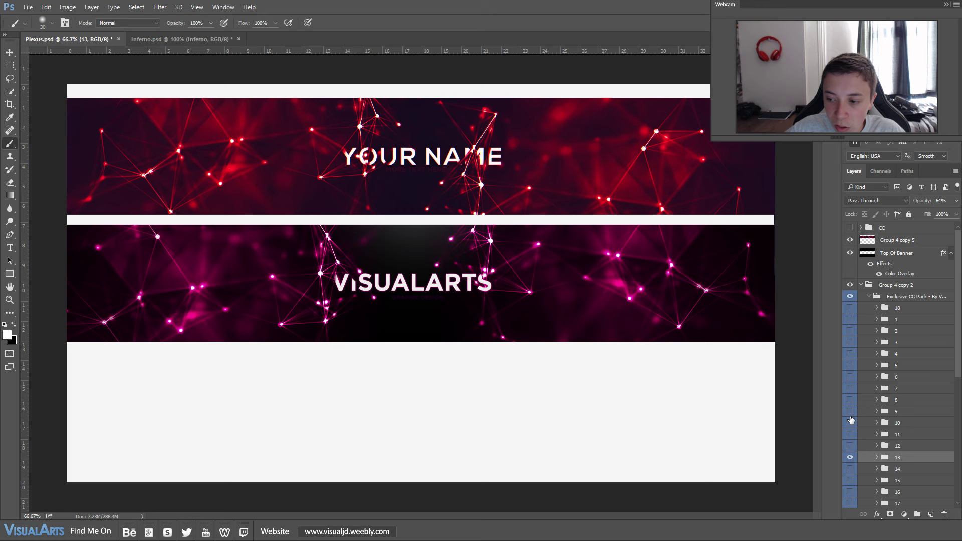
click(904, 298)
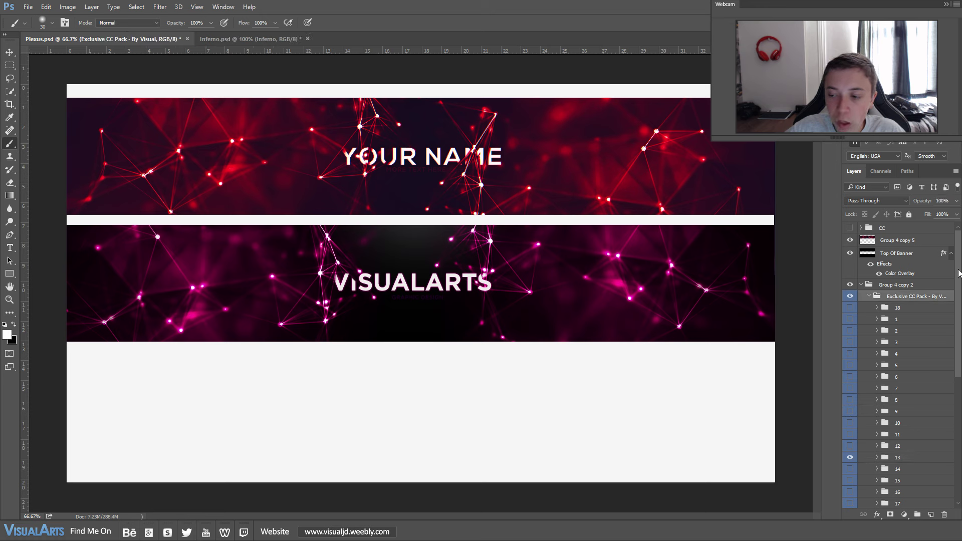
click(892, 462)
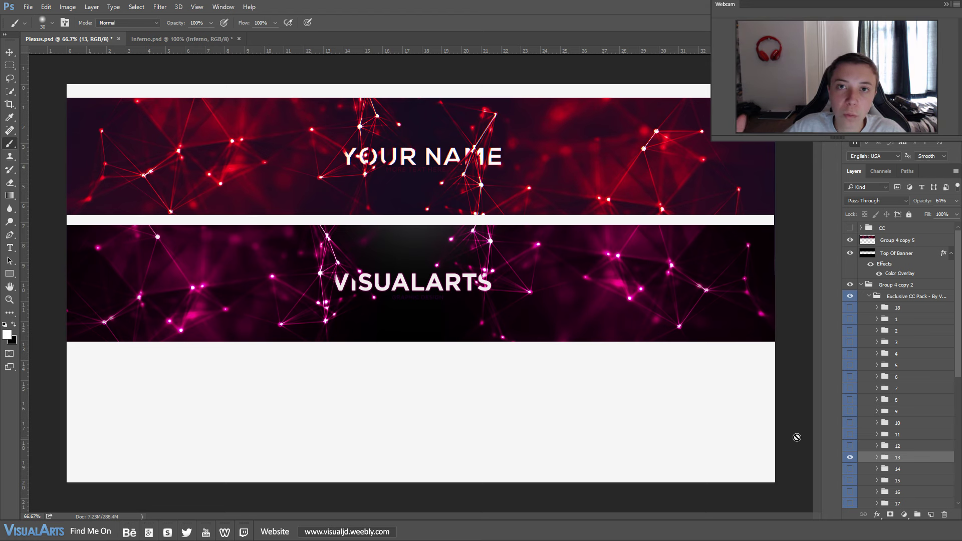
Move the Exclusive CCs and Colour CCs groups above Group 4 copy 2 and expand Colour CCs.
drag(796, 437, 935, 346)
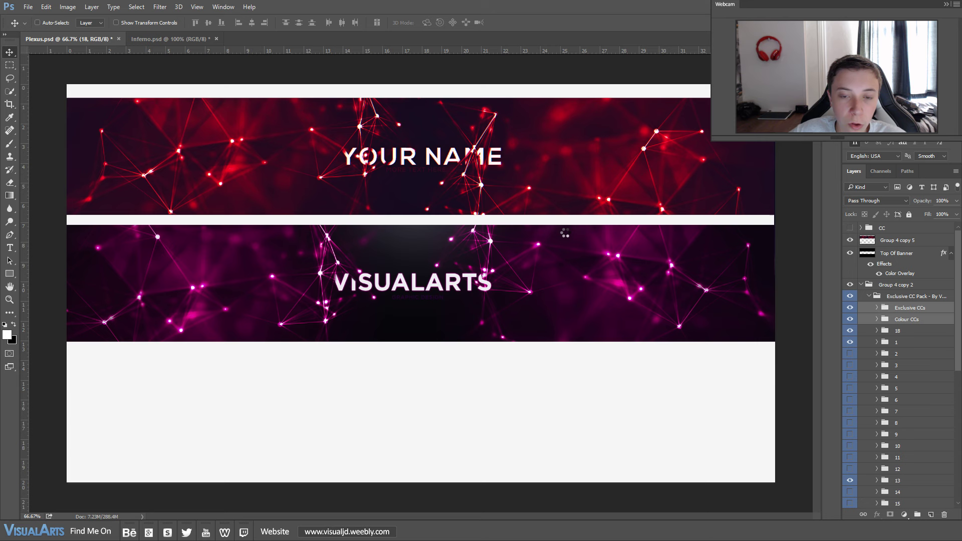
drag(928, 310, 863, 299)
click(861, 307)
click(861, 297)
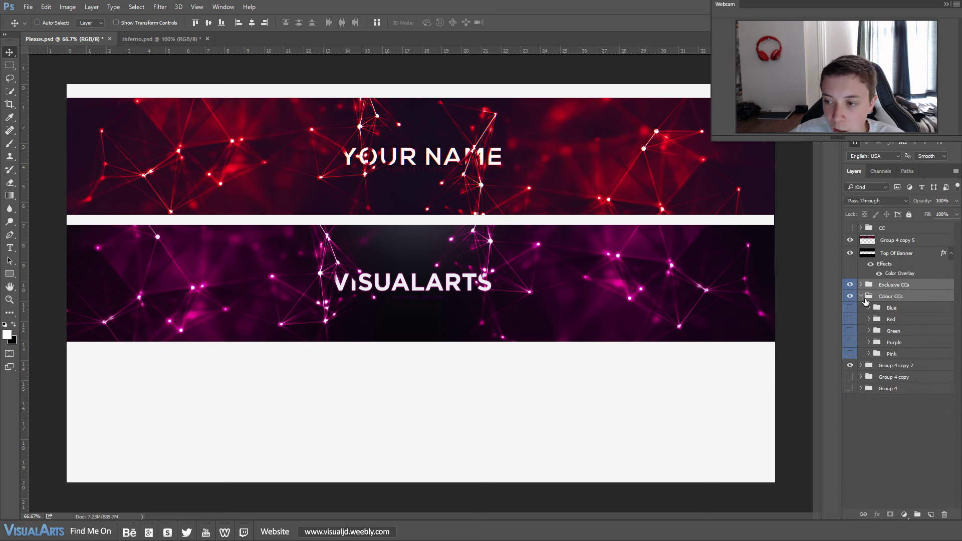
Try the Pink grade, undo it, and switch on one Inferno grade at 64% opacity.
click(850, 354)
key(ctrl+alt+z)
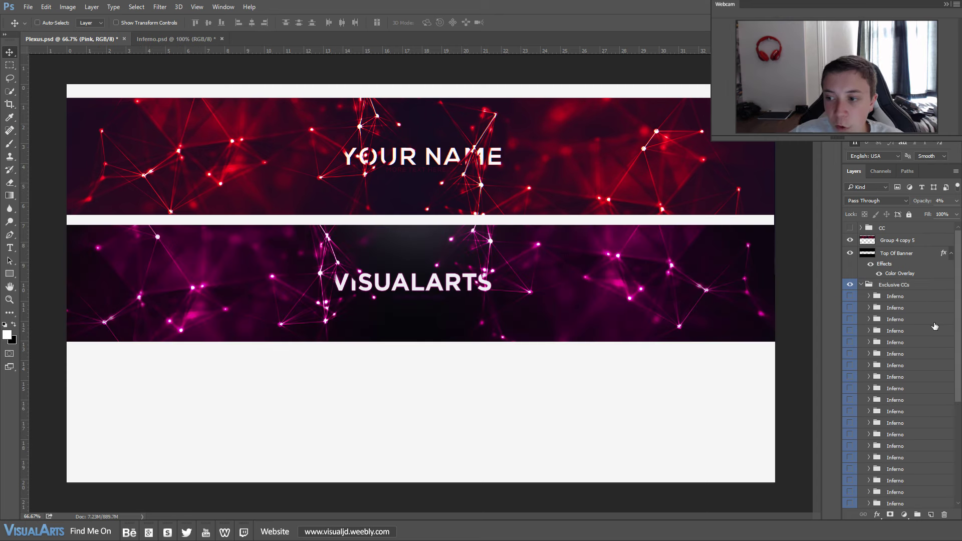
mouse_move(957, 249)
mouse_down()
mouse_move(957, 355)
mouse_move(950, 243)
mouse_up()
click(849, 296)
click(849, 296)
click(849, 307)
click(849, 308)
click(849, 388)
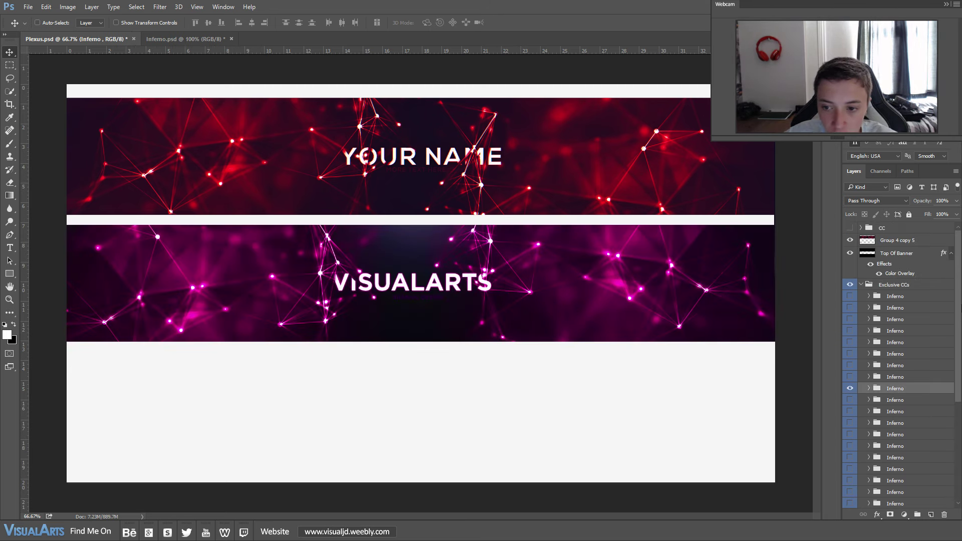
drag(960, 205, 938, 212)
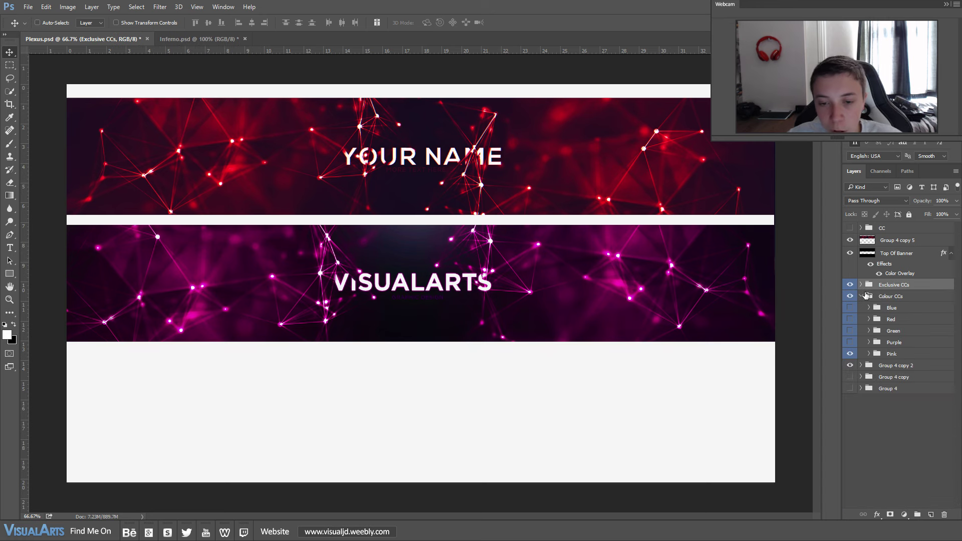
Collapse Colour CCs and select it with Exclusive CCs and Group 4 copy 2.
click(861, 296)
key(ctrl)
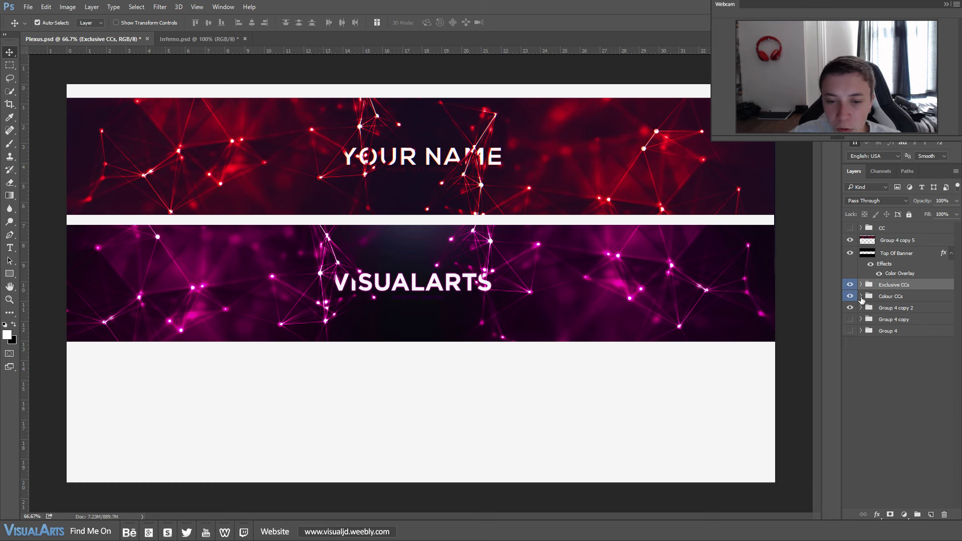
key(ctrl+minus)
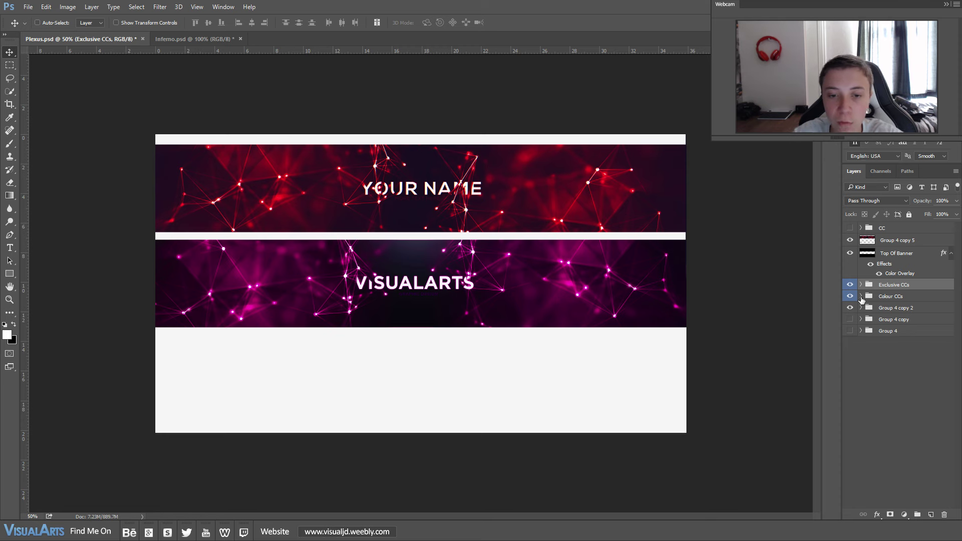
key(ctrl+plus)
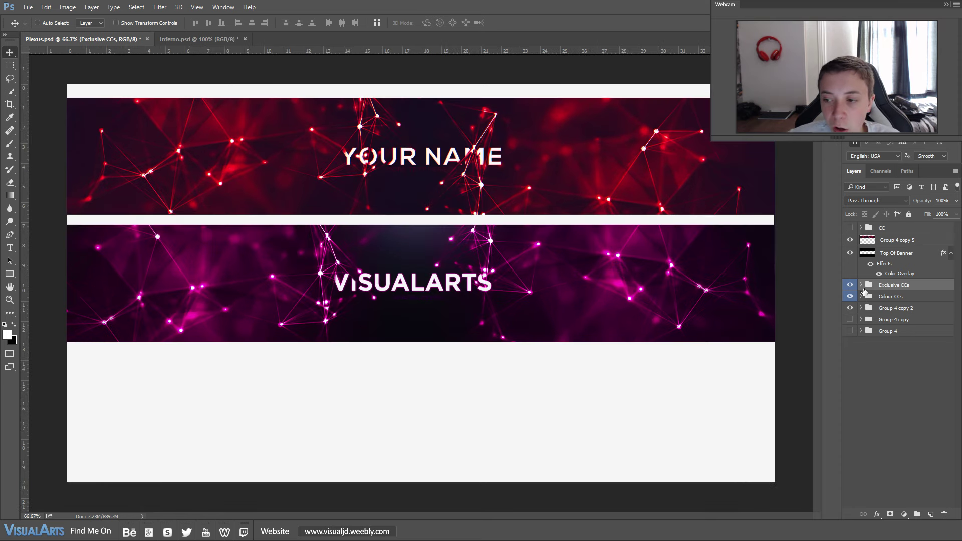
ctrl+click(901, 308)
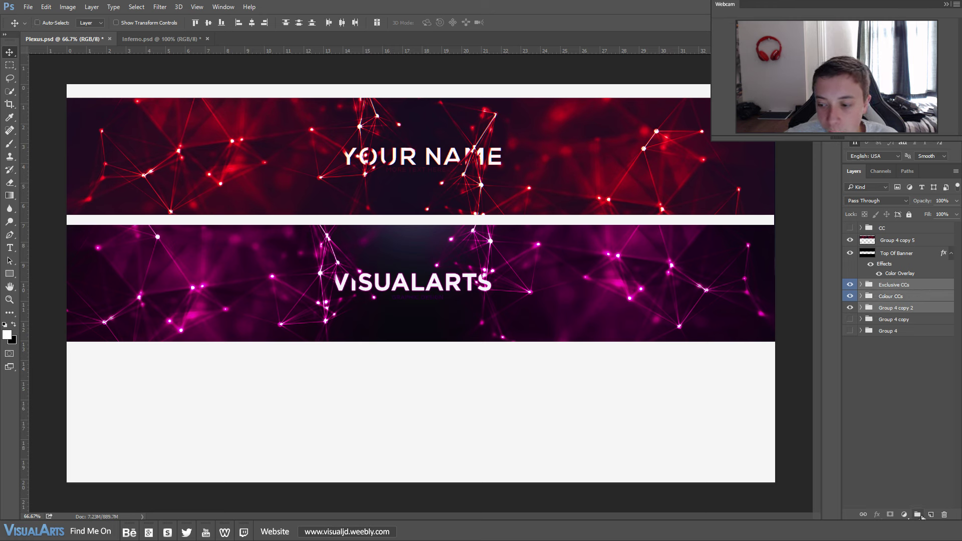
Group the selection as Group 13, then duplicate, merge, and duplicate the merged banner.
key(ctrl+g)
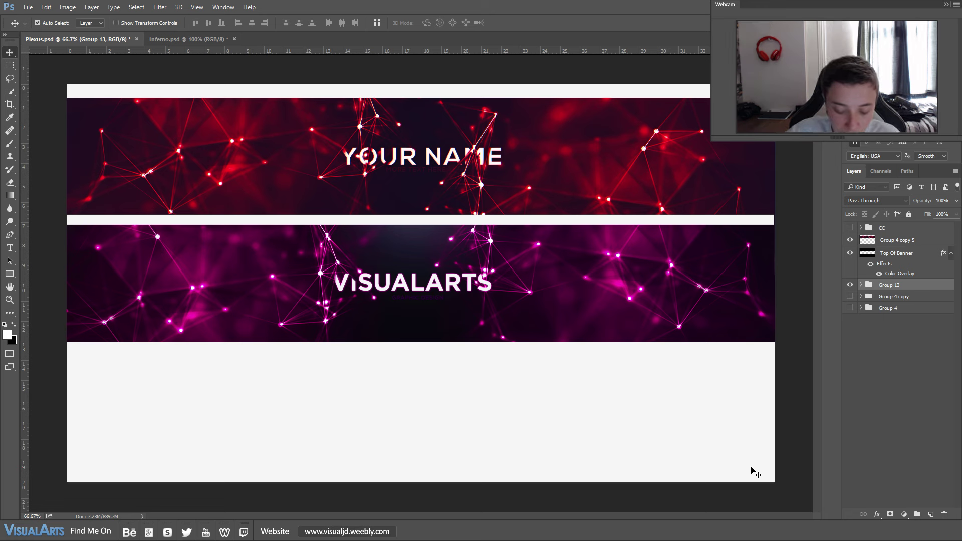
key(ctrl+j)
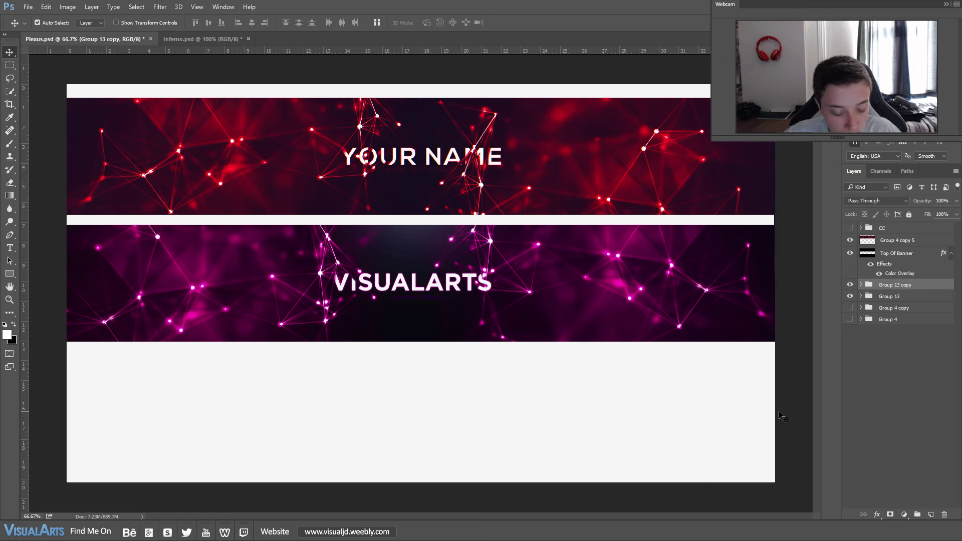
key(ctrl+e)
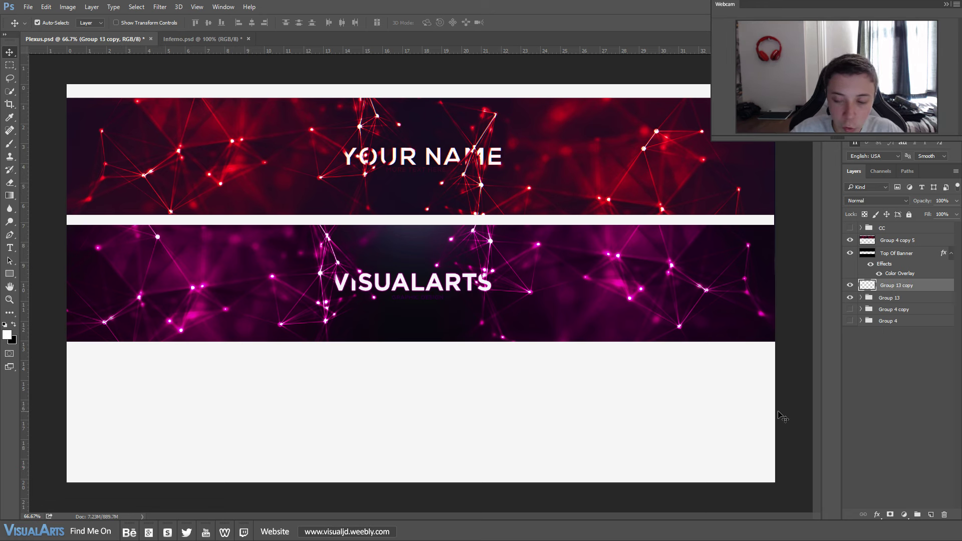
key(ctrl+j)
Apply a High Pass filter to the banner copy and blend it as Overlay.
click(160, 7)
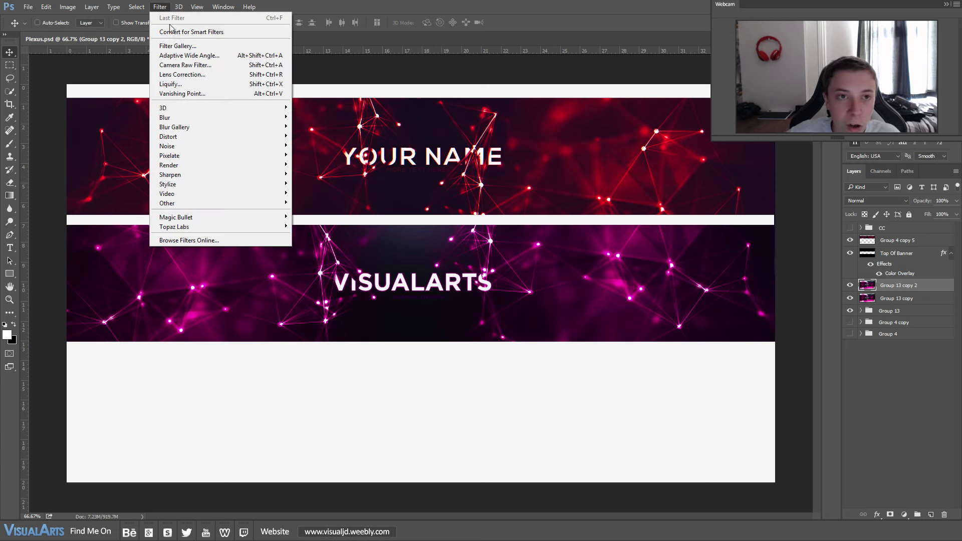
mouse_move(190, 204)
click(307, 212)
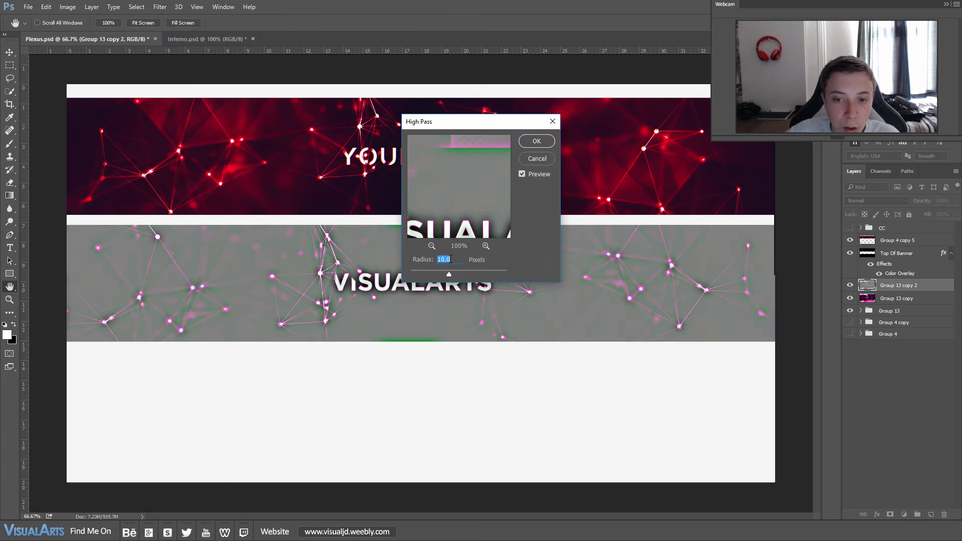
click(536, 142)
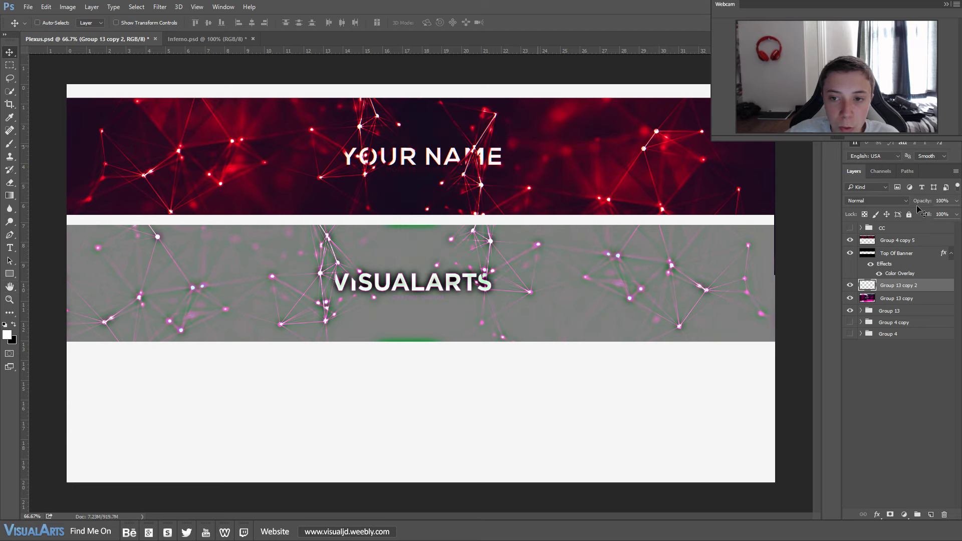
click(876, 201)
click(861, 303)
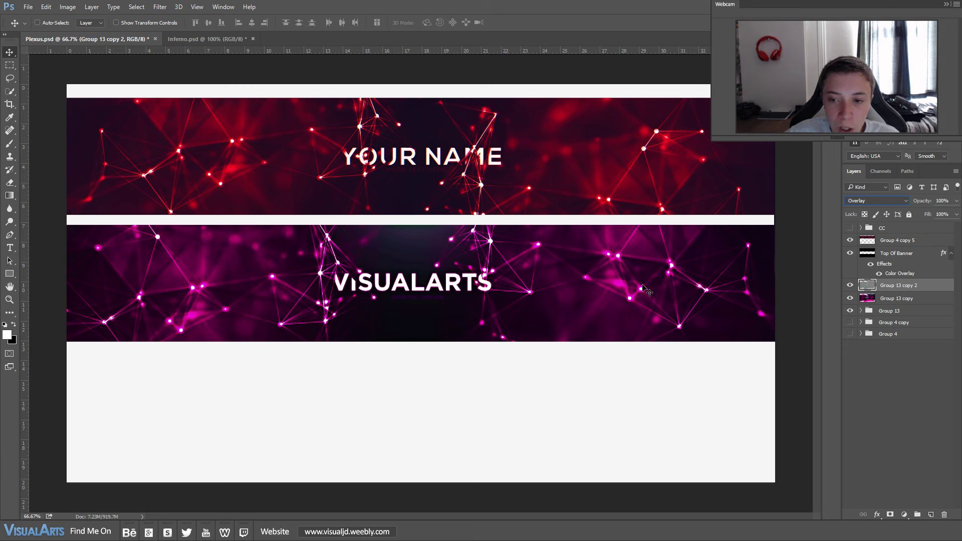
click(850, 289)
Lower the High Pass layer to 67% opacity and merge it down into the banner copy.
click(957, 200)
drag(955, 213, 937, 216)
shift+click(919, 299)
key(ctrl+e)
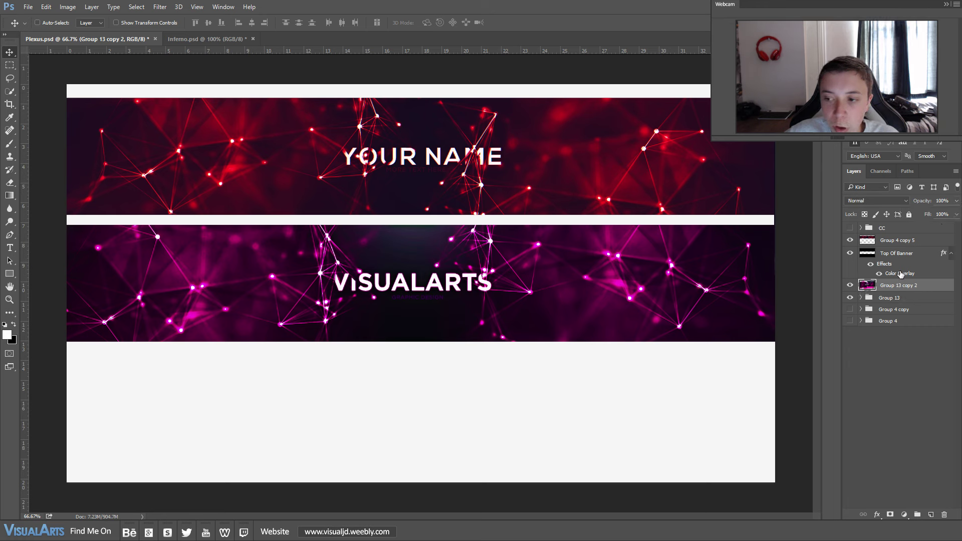
ctrl+click(869, 284)
key(ctrl+d)
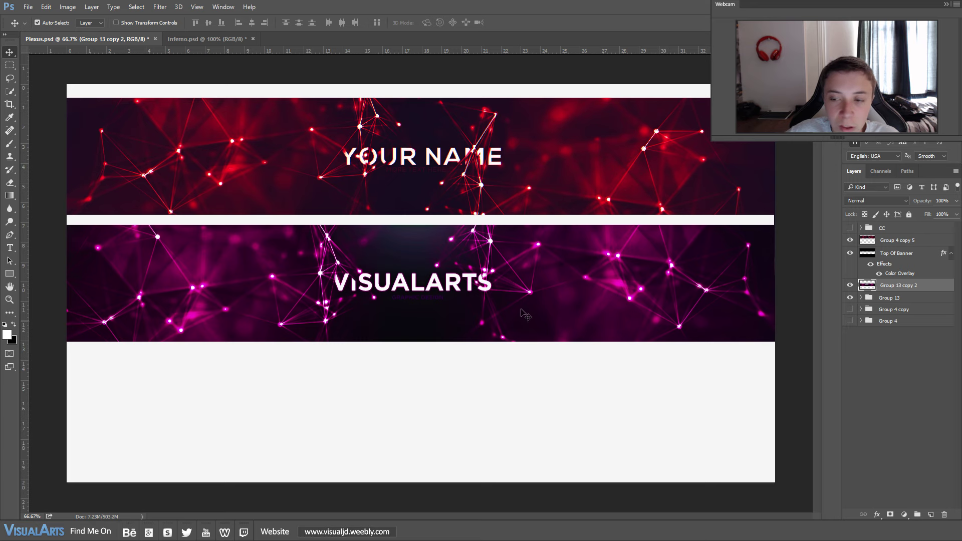
key(ctrl+minus)
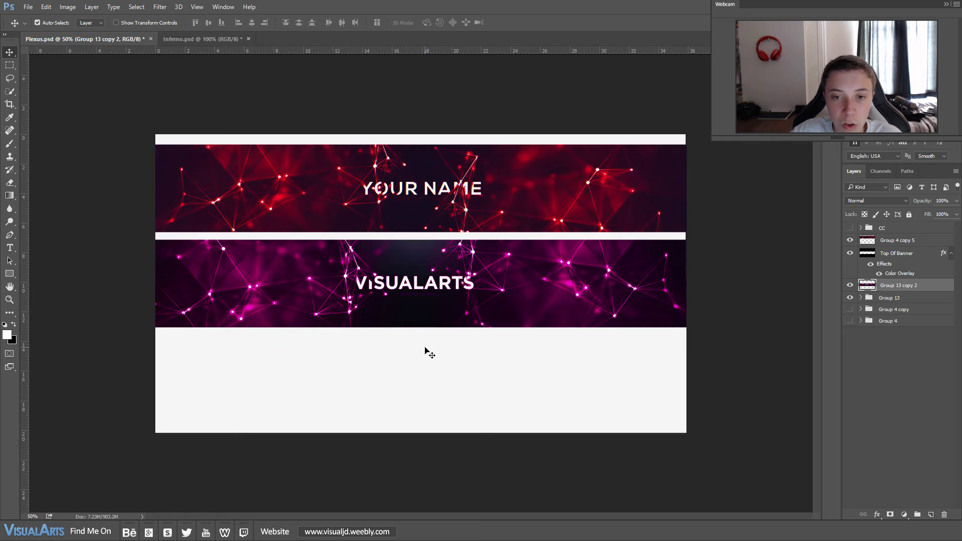
key(ctrl+minus)
key(ctrl+plus)
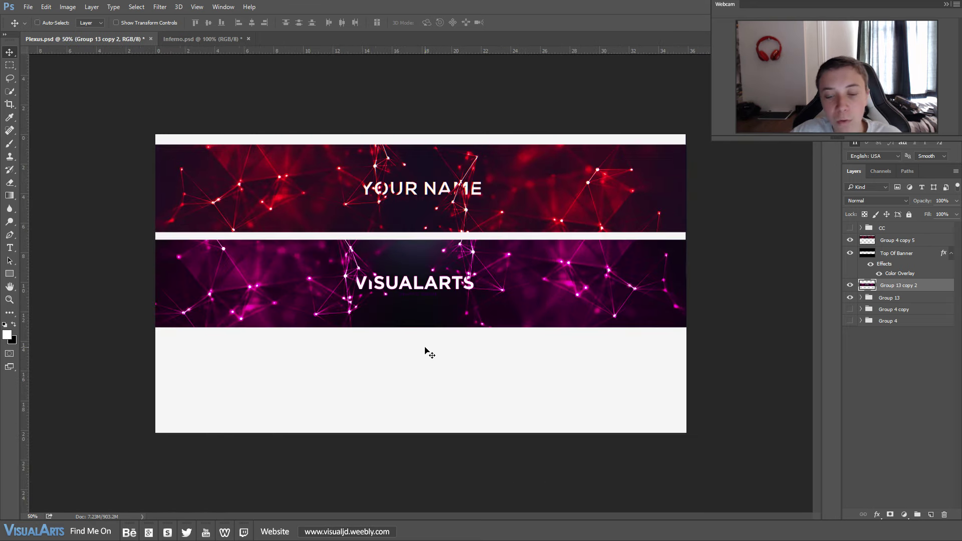